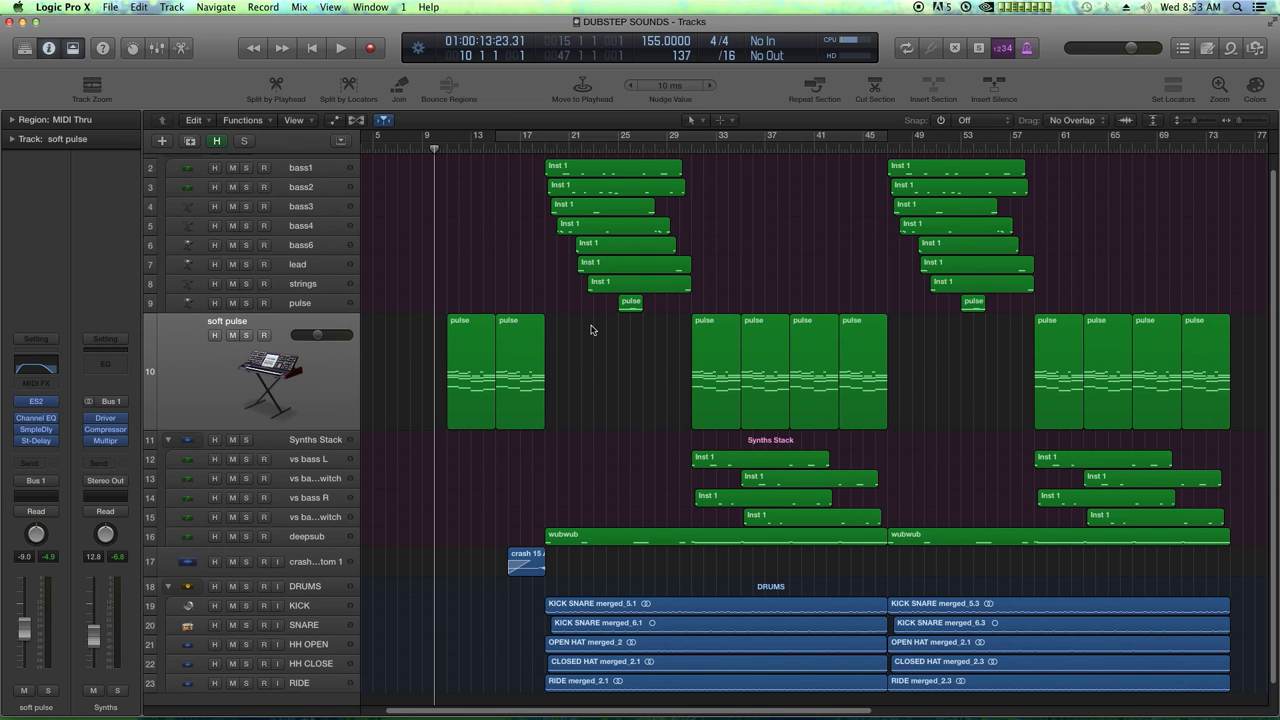
Play back the arrangement from bar 10 through the second soft pulse section, stopping around bar 40.
key(space)
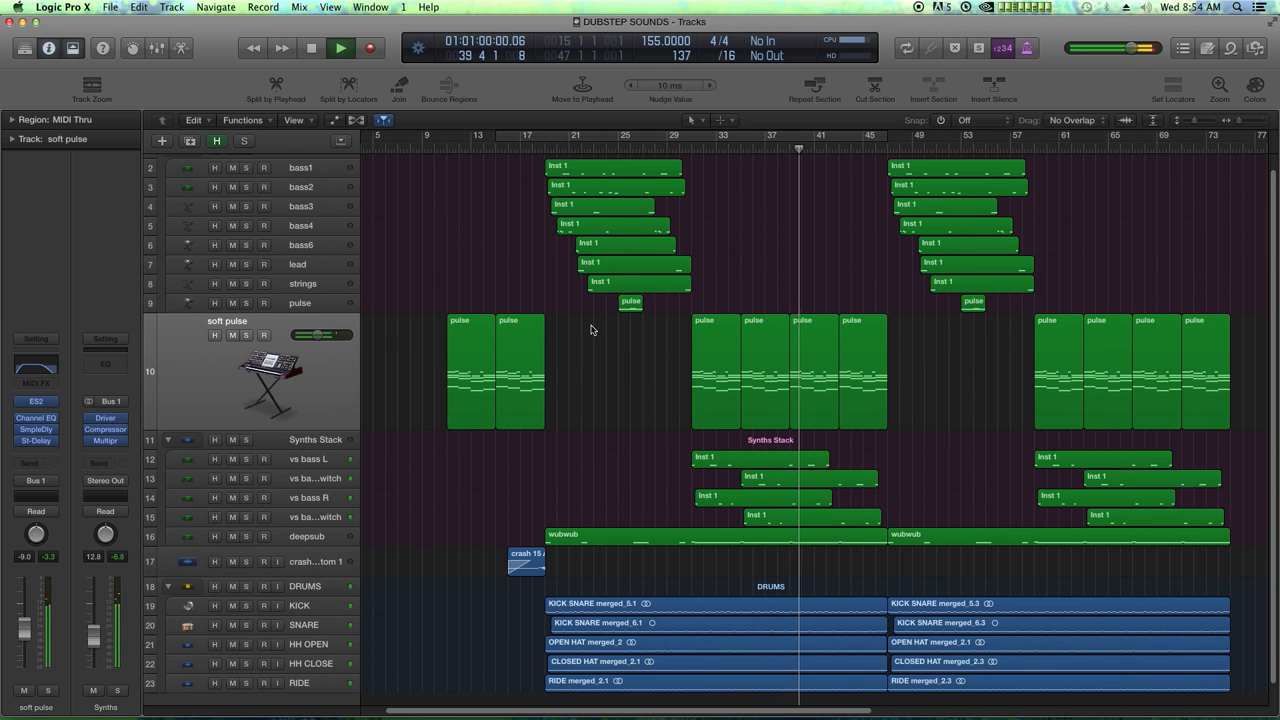
key(space)
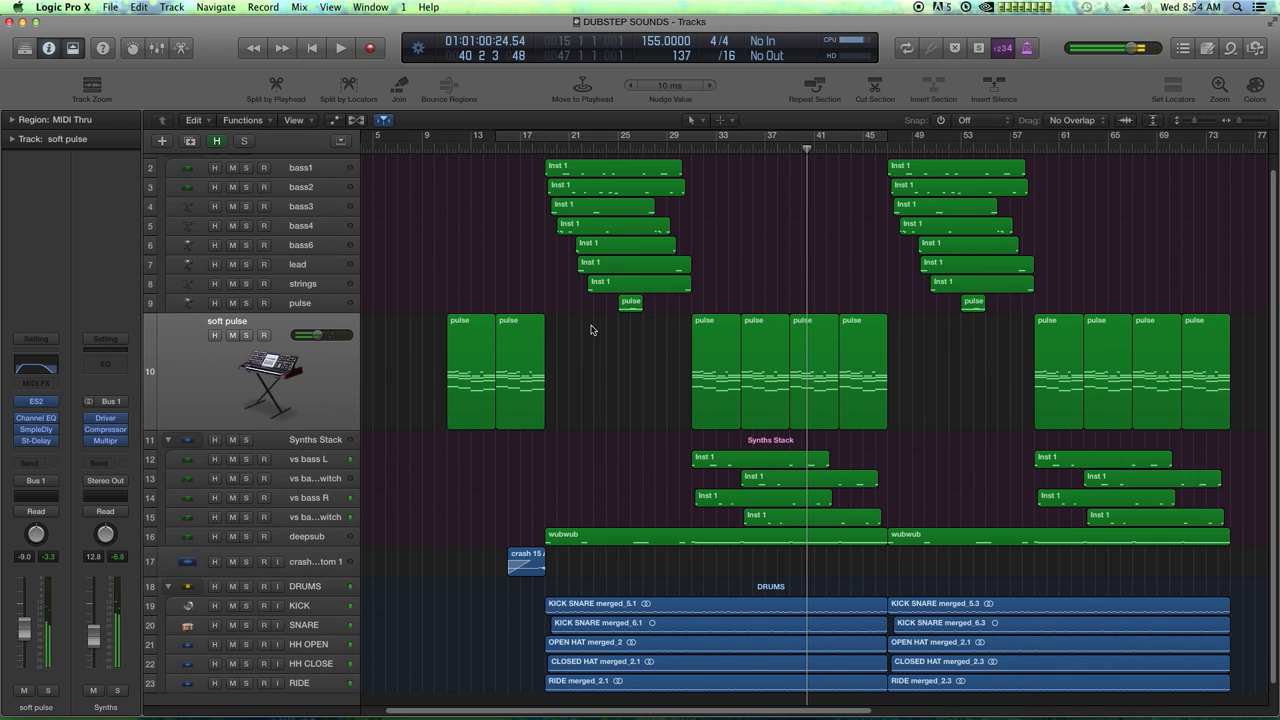
Place the playhead just before the first soft pulse region at bar 11.
drag(435, 377, 588, 372)
click(518, 302)
click(447, 150)
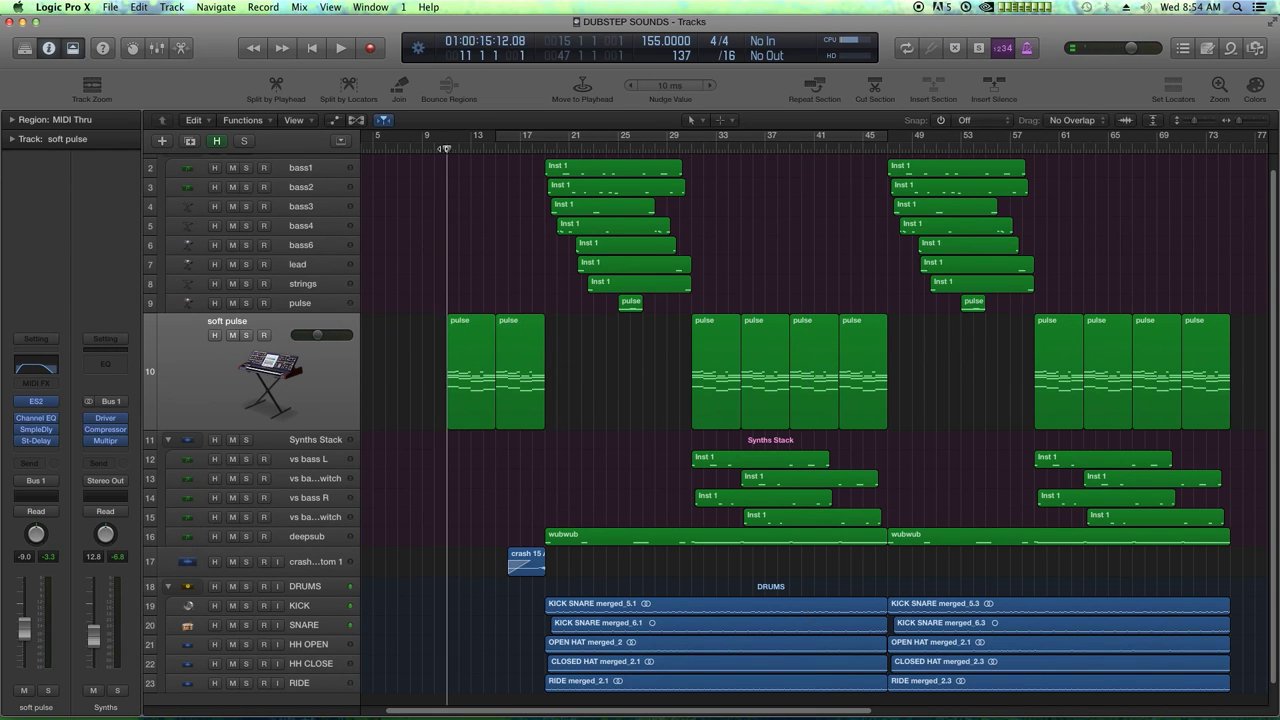
key(super+Right)
click(434, 150)
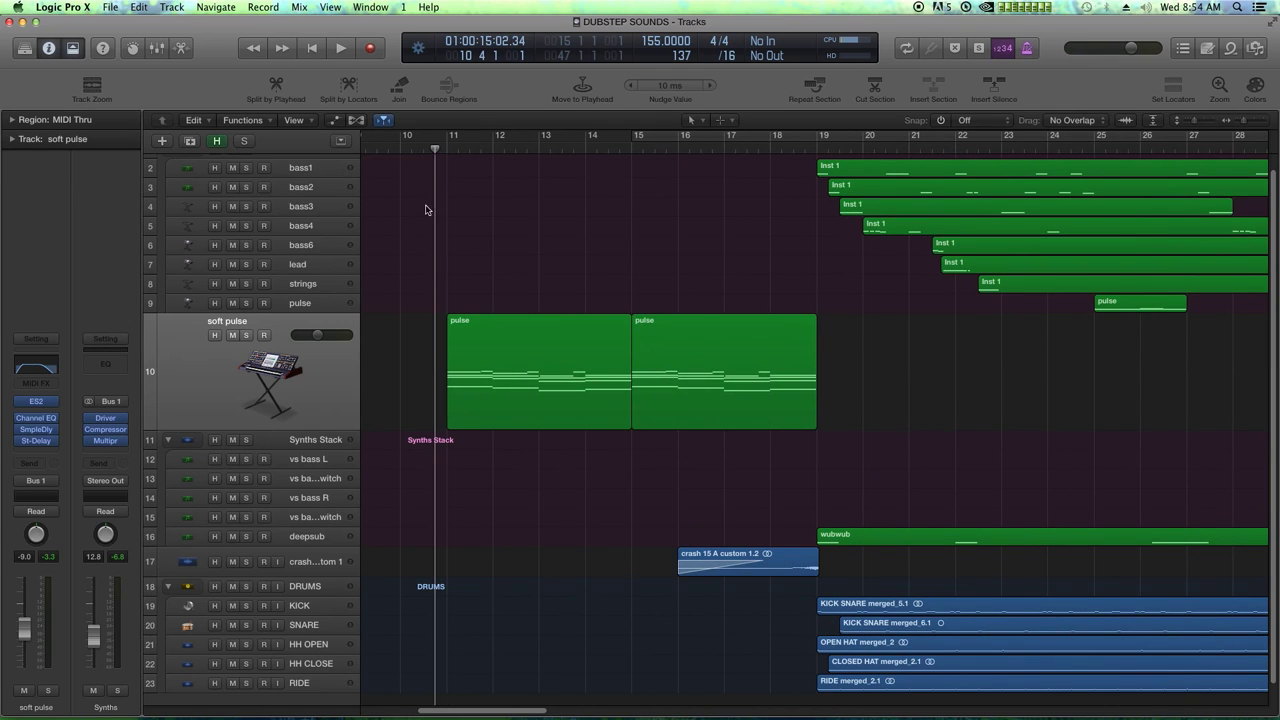
Inspect the ES2 instrument on the soft pulse track.
click(326, 367)
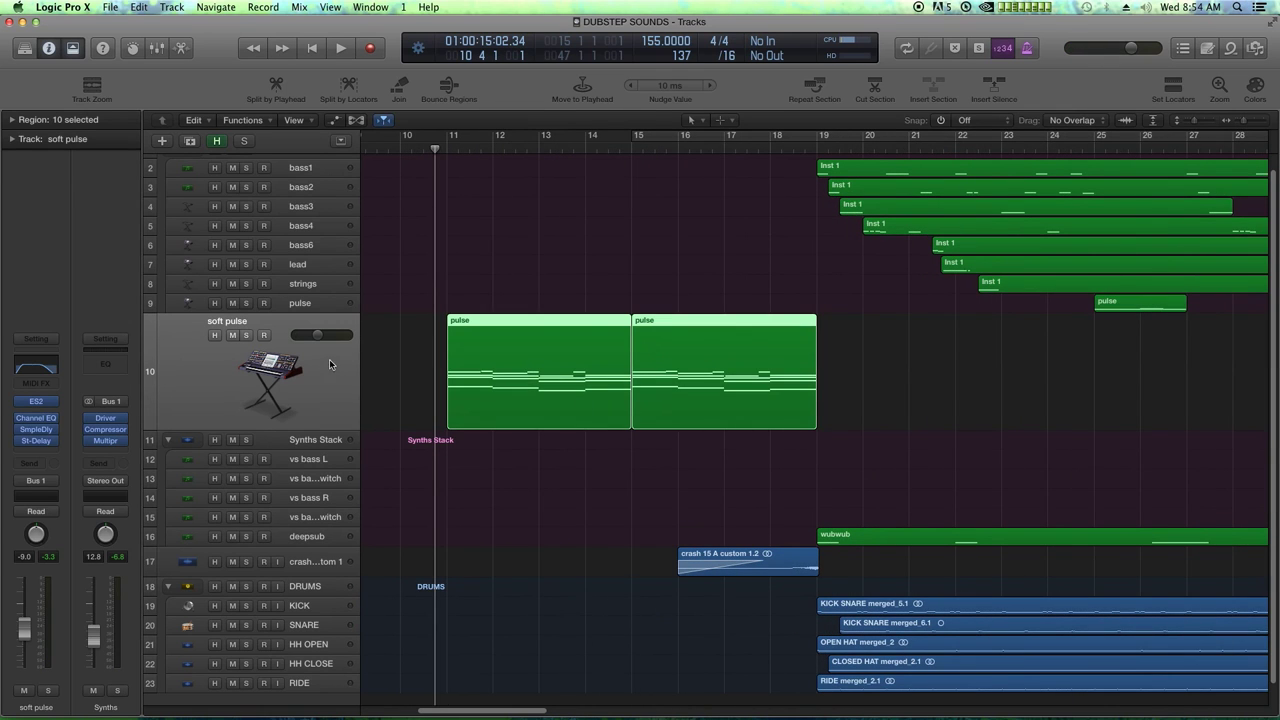
click(415, 378)
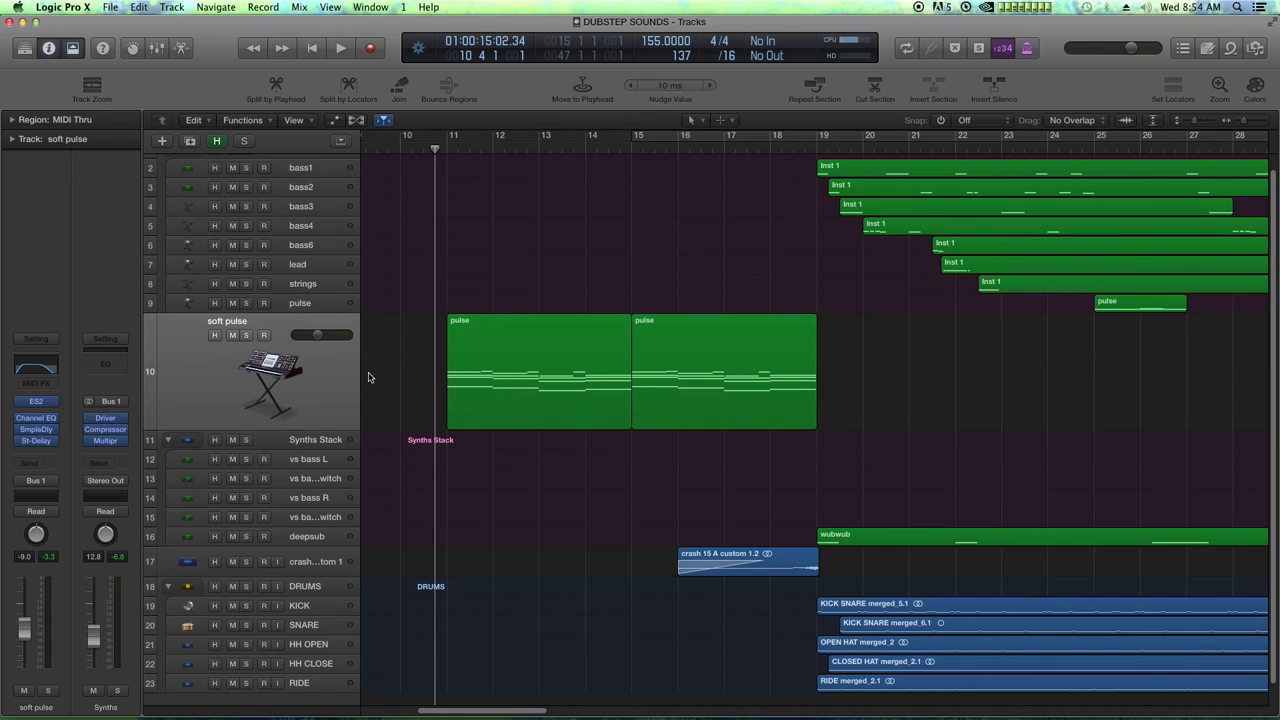
click(37, 402)
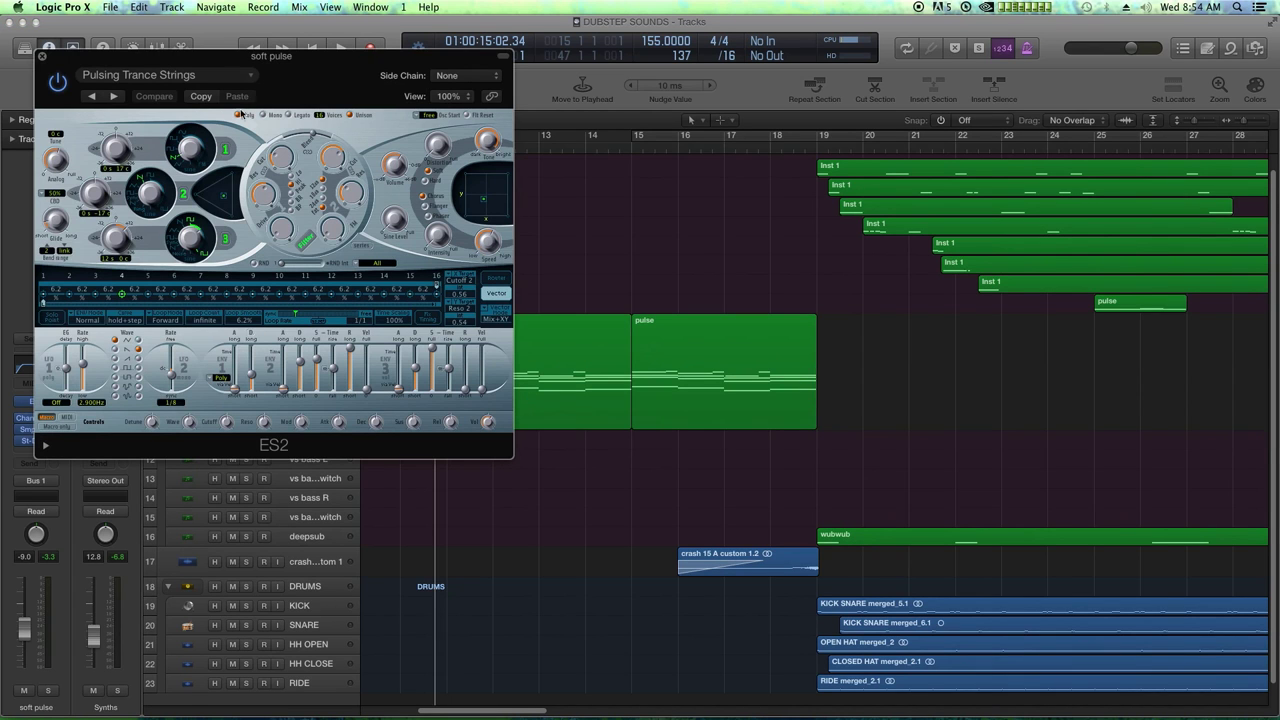
click(41, 58)
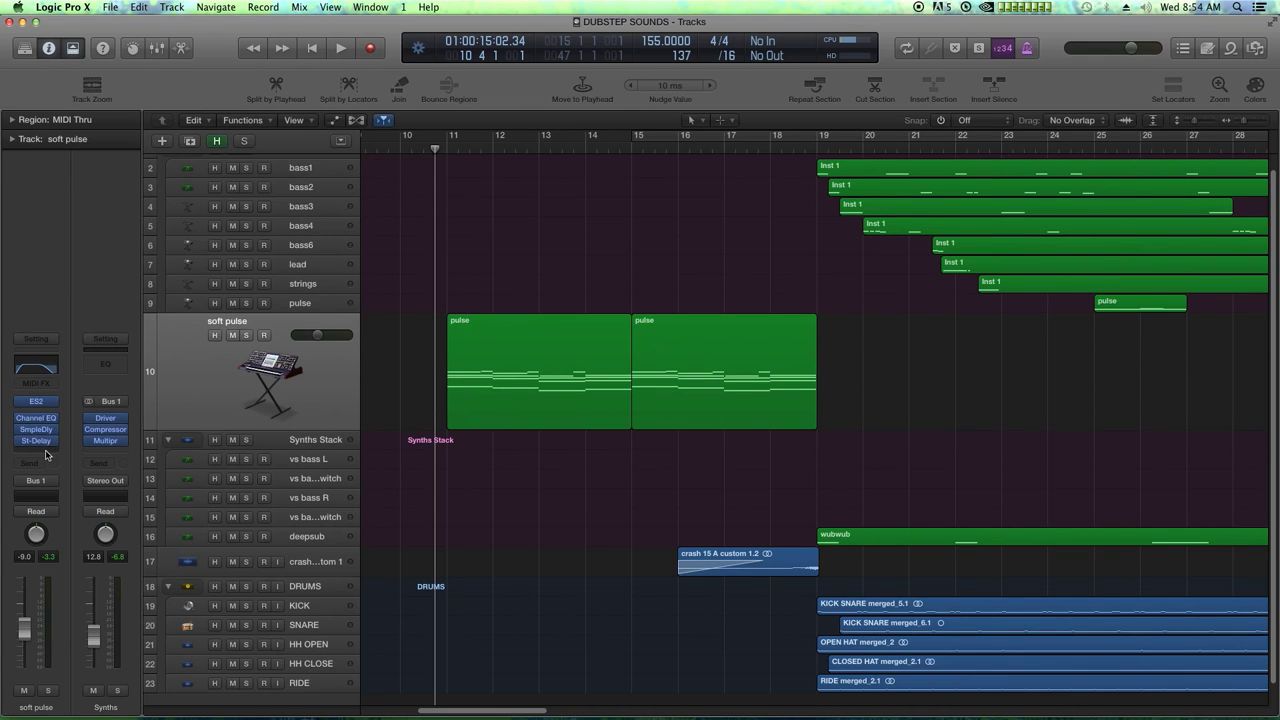
Insert a stereo Channel EQ in the empty audio effect slot after St-Delay on the soft pulse track.
mouse_move(24, 445)
click(33, 453)
mouse_move(30, 512)
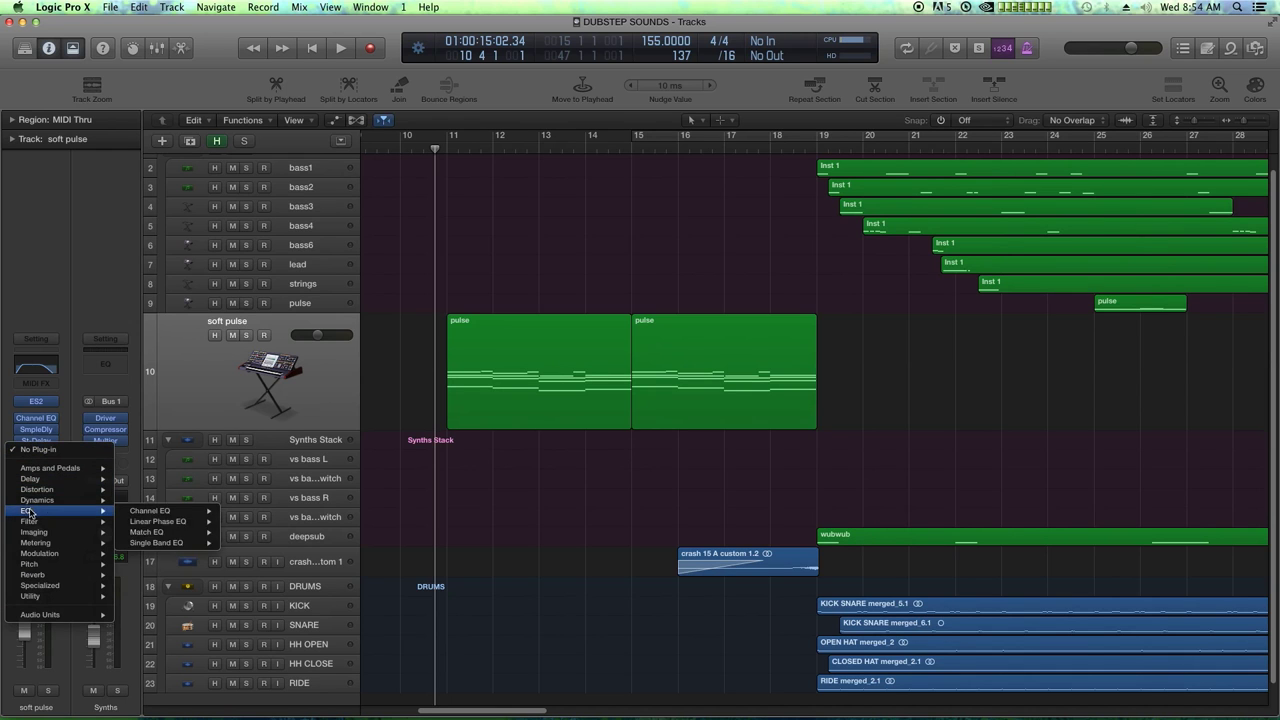
mouse_move(150, 515)
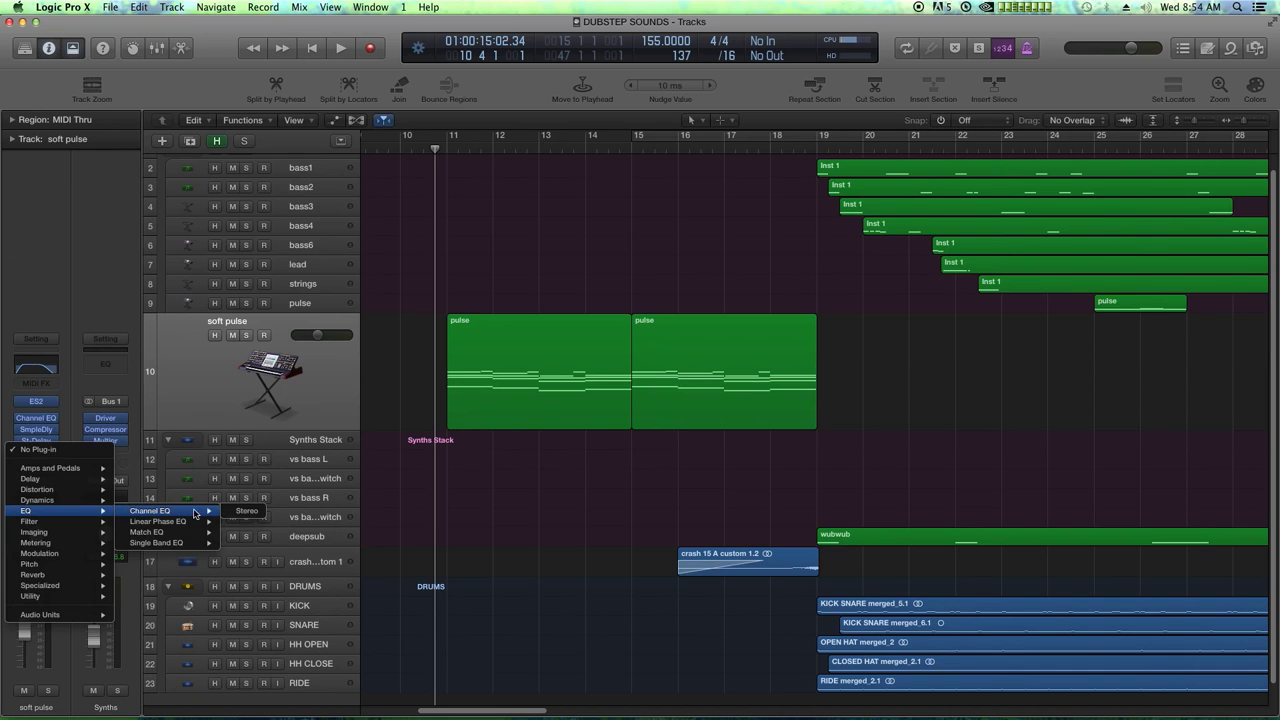
click(325, 480)
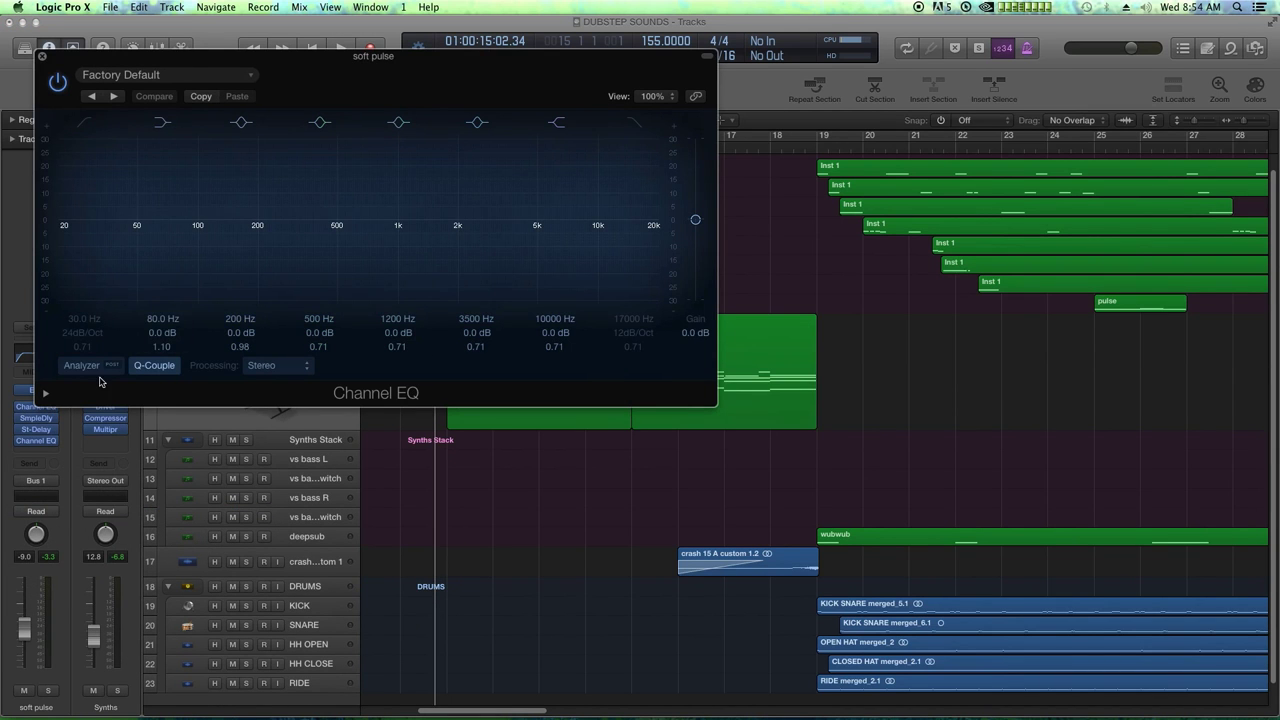
Enable the high cut band in the new Channel EQ and turn off all the other active bands.
drag(273, 63, 303, 395)
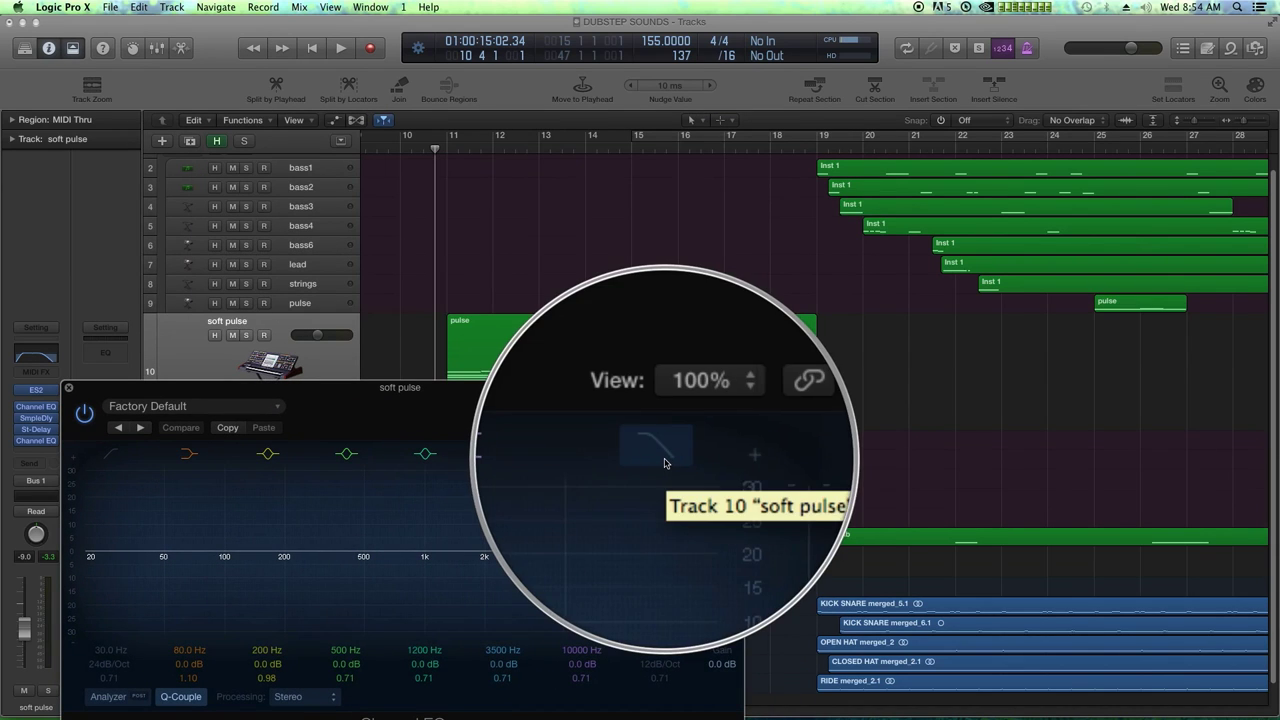
click(663, 458)
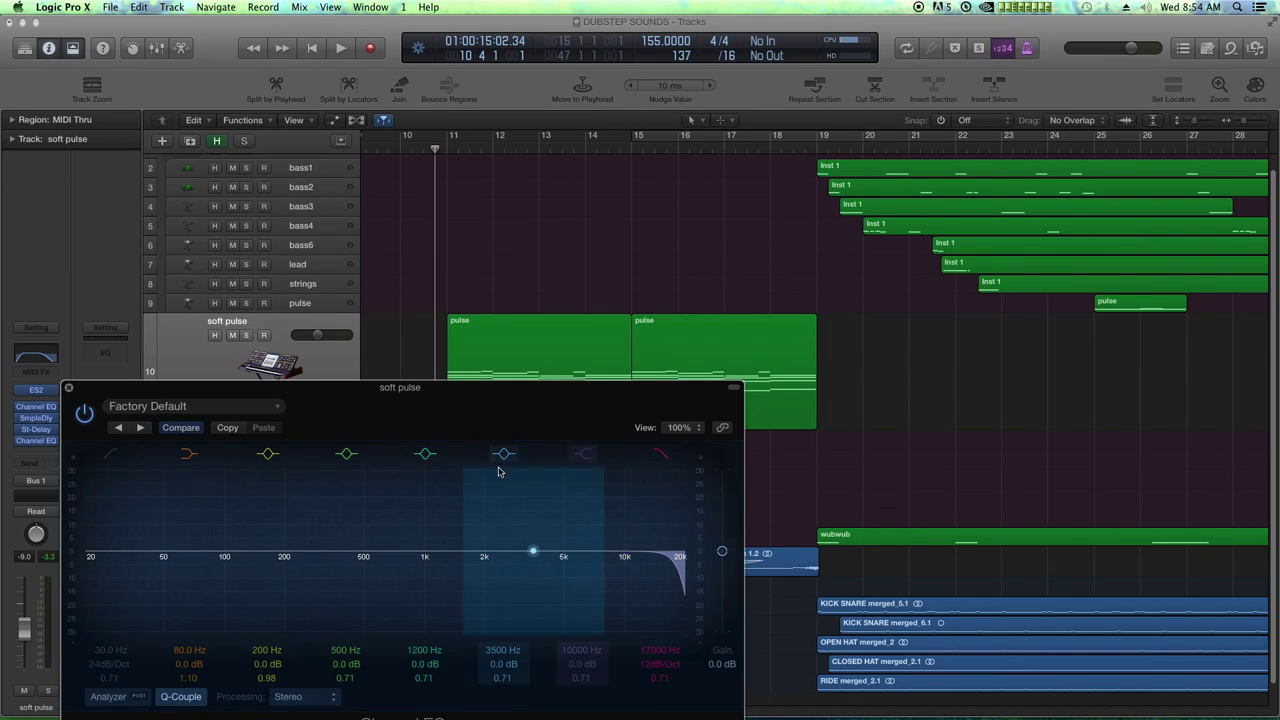
click(425, 455)
click(346, 455)
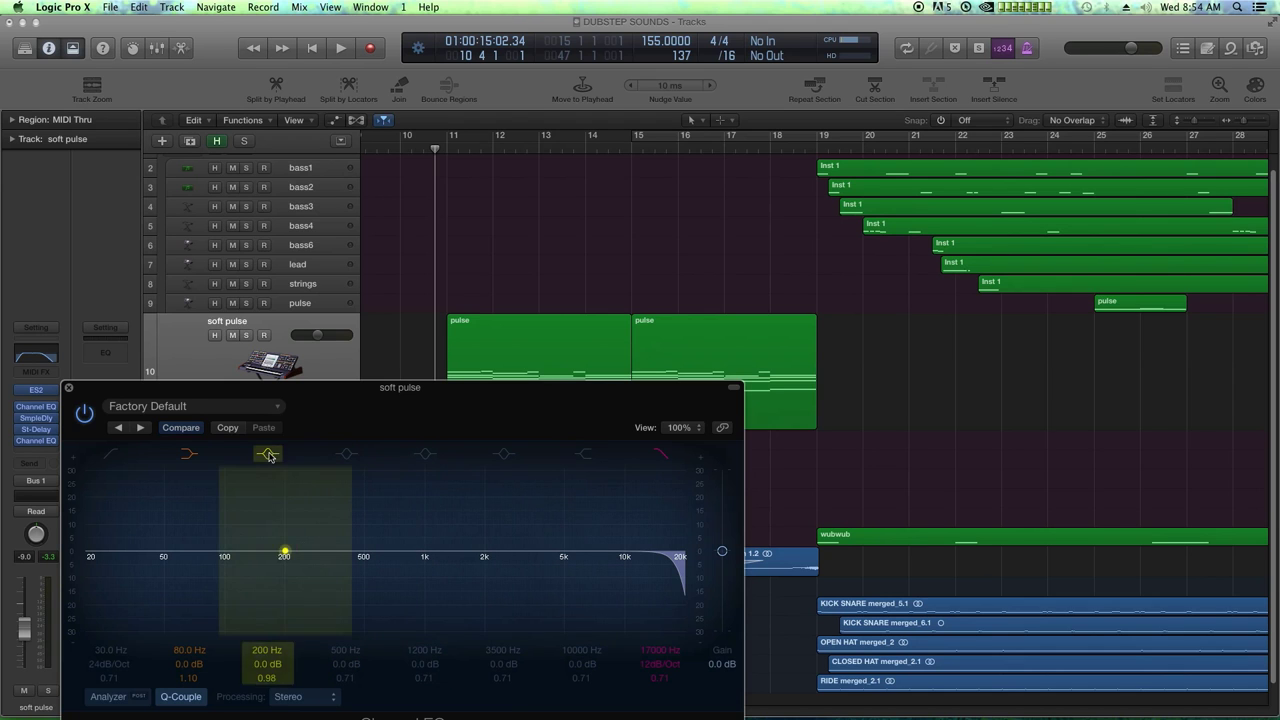
click(267, 455)
click(191, 455)
drag(251, 389, 212, 144)
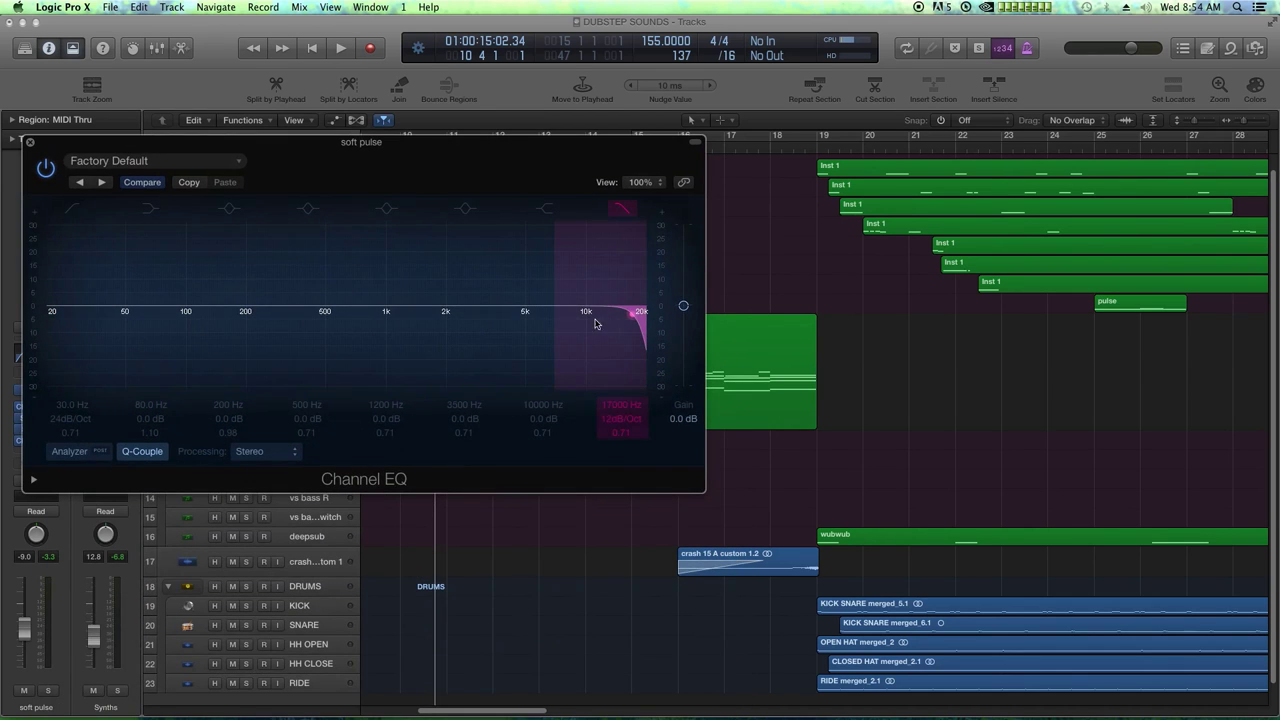
Set the high cut band to 305 Hz with a 24dB/Oct slope and close the Channel EQ.
drag(619, 410, 619, 466)
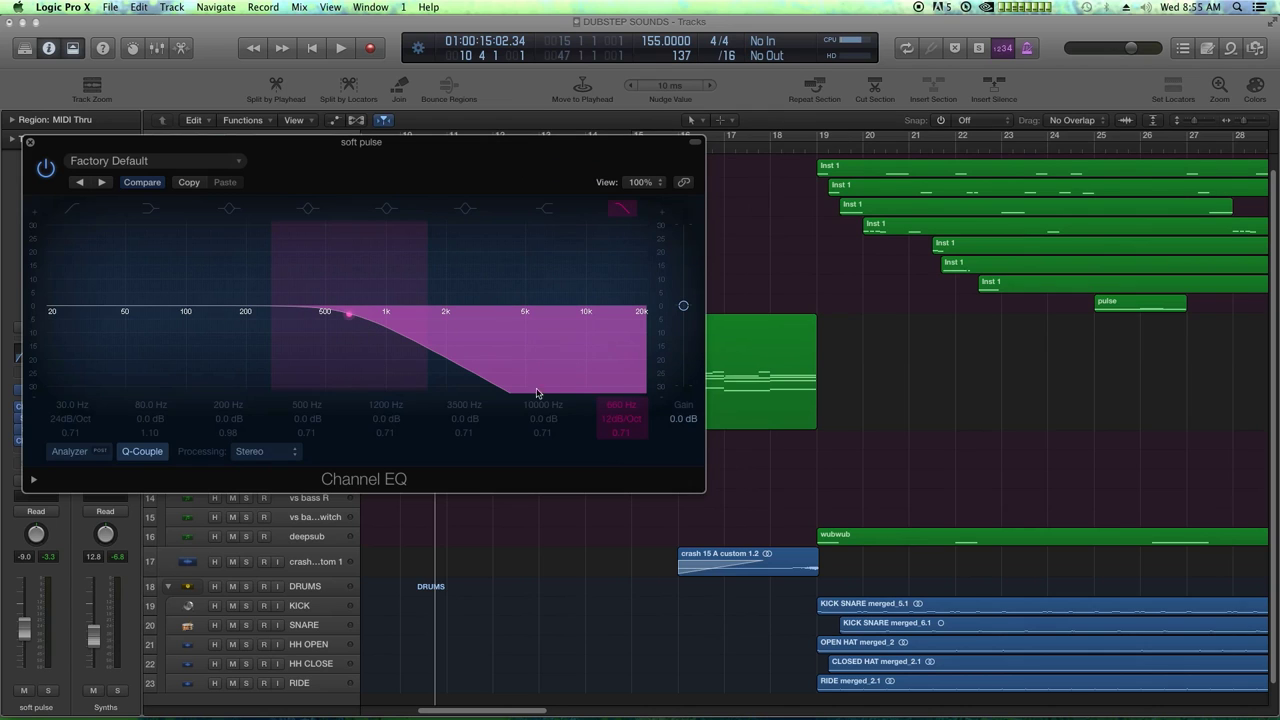
drag(617, 407, 618, 419)
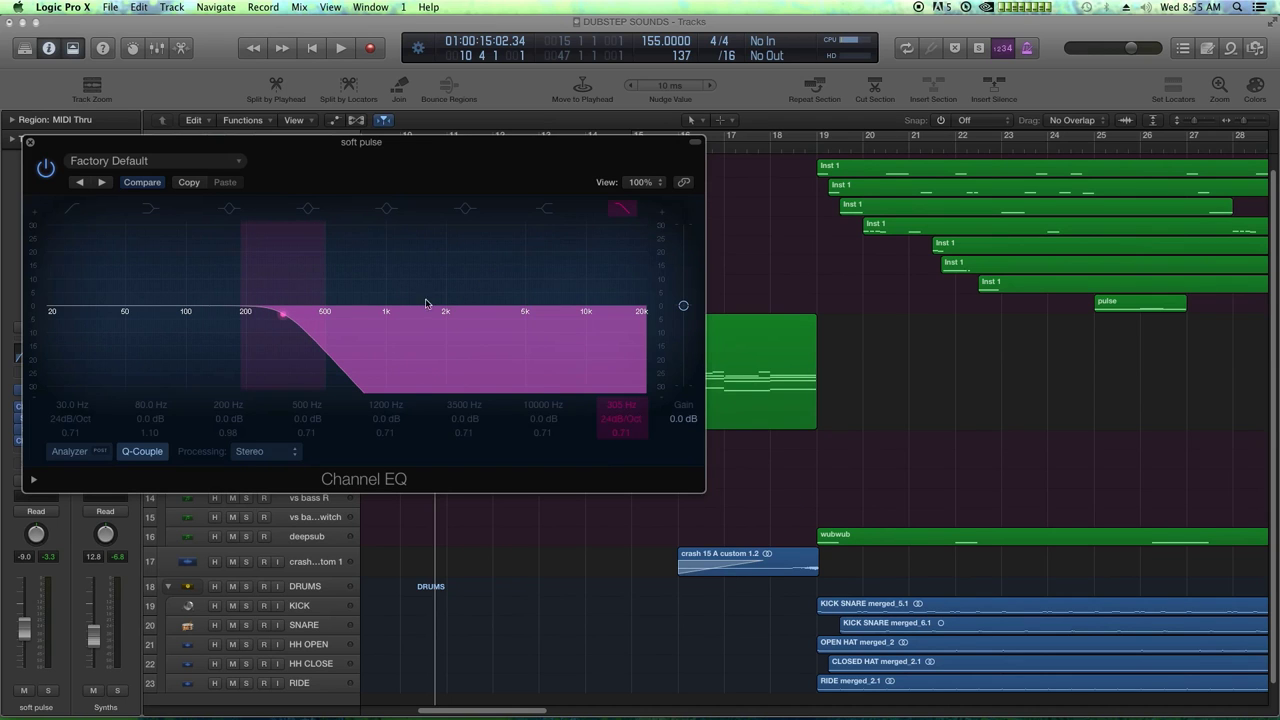
click(30, 142)
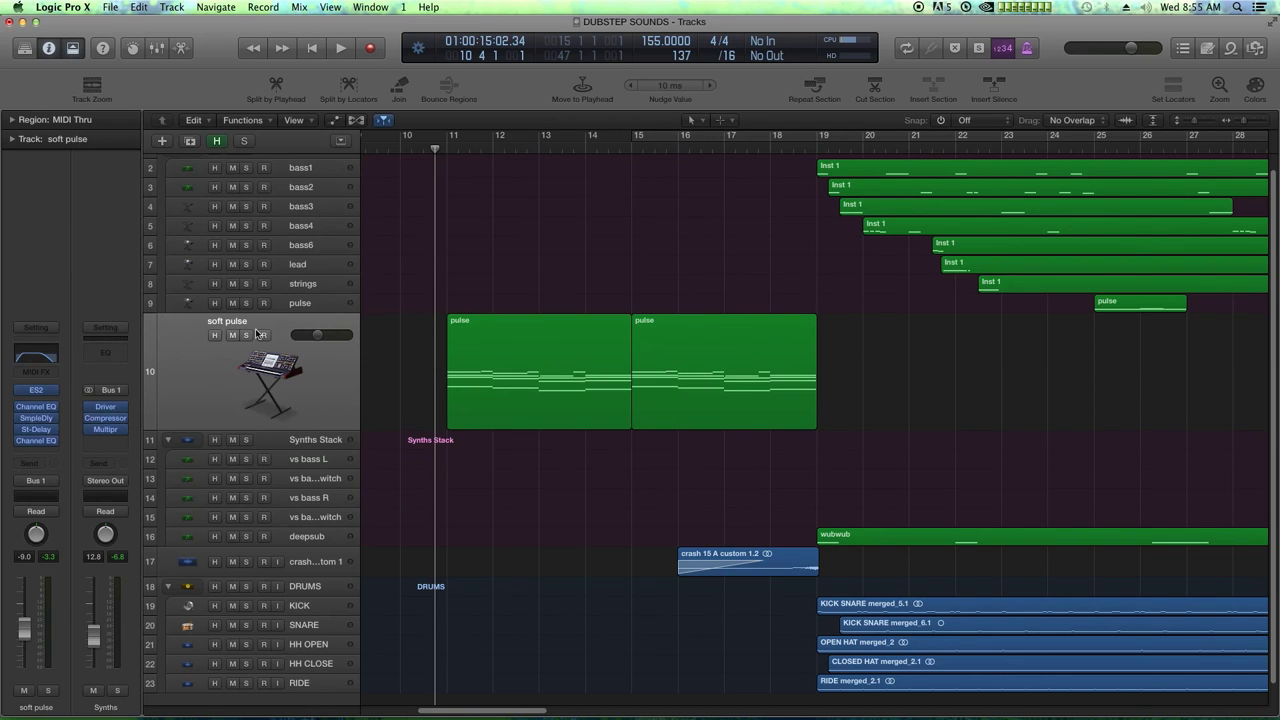
Play the filtered soft pulse regions and return the playhead to just before bar 11.
key(space)
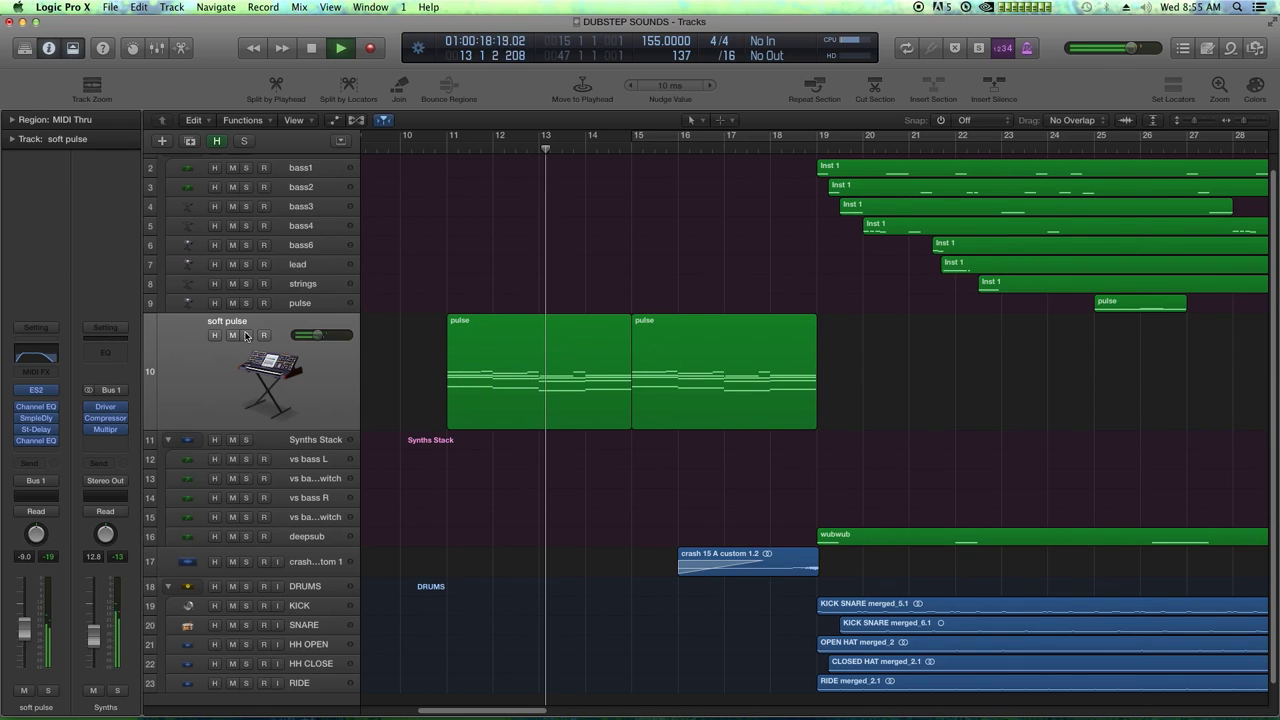
key(space)
click(441, 150)
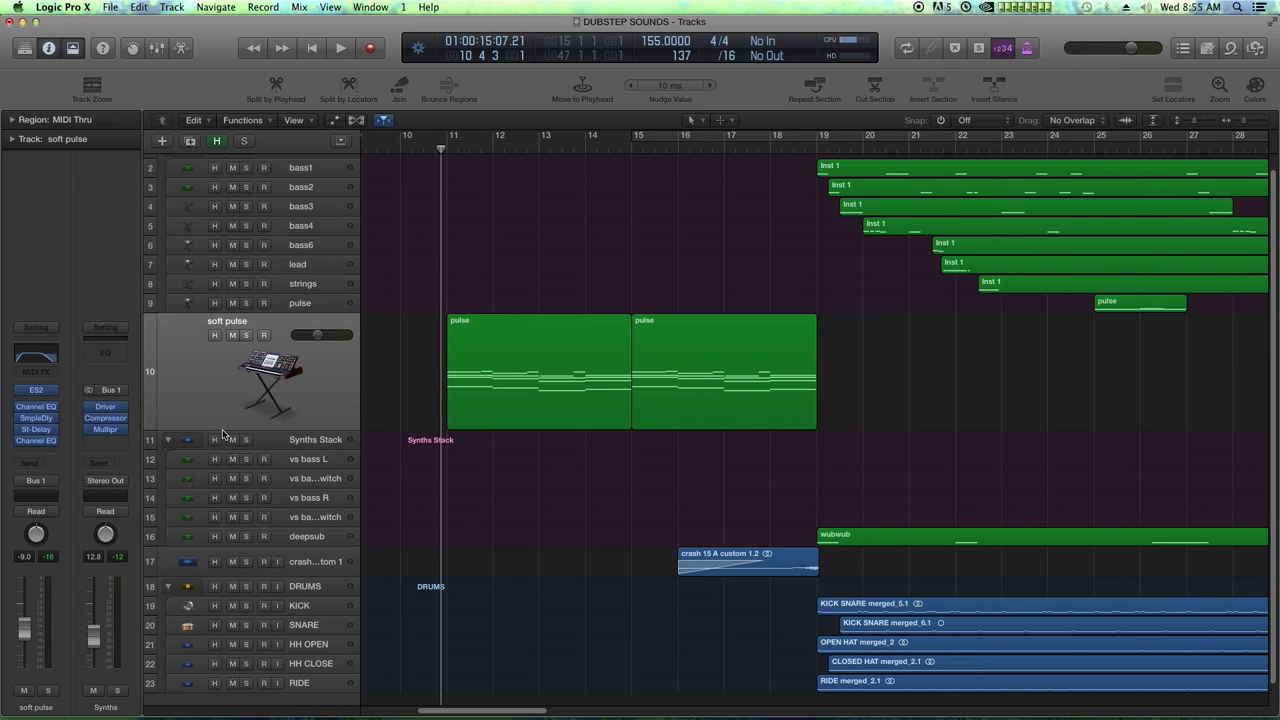
Review the high cut frequency and slope in the soft pulse track's new Channel EQ.
key(v)
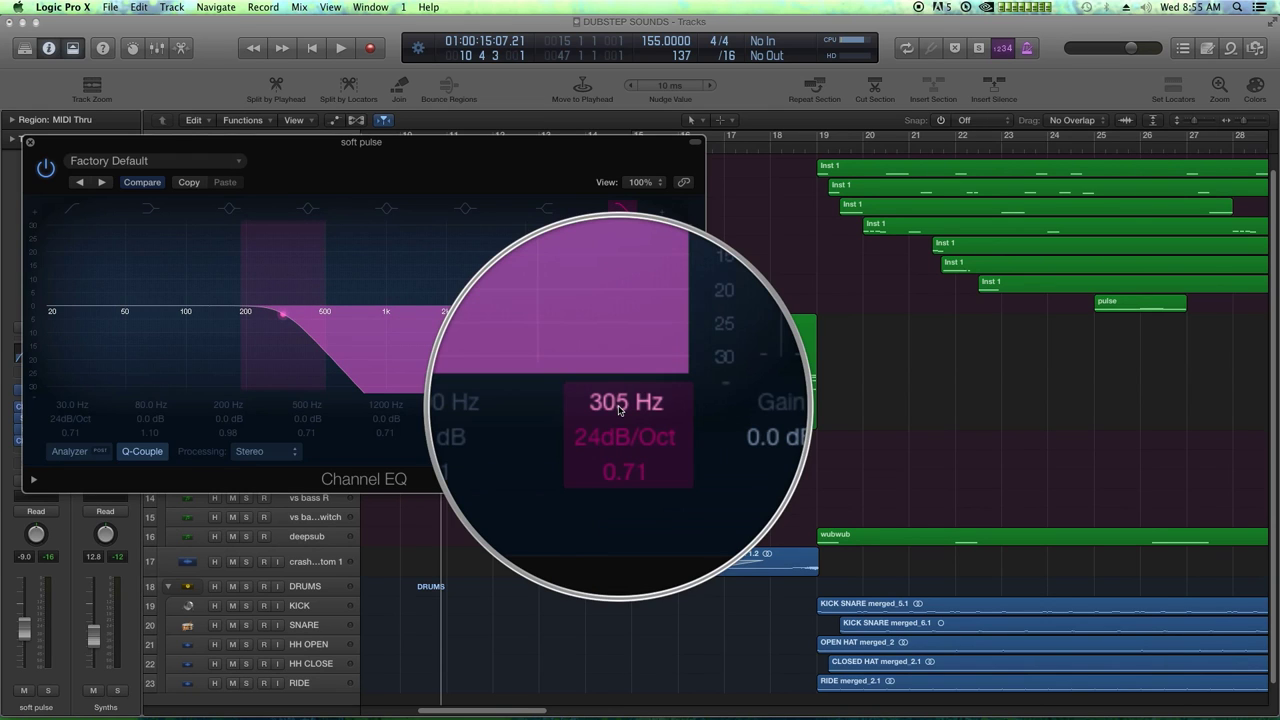
mouse_move(619, 409)
mouse_down()
mouse_move(619, 345)
mouse_move(619, 412)
mouse_up()
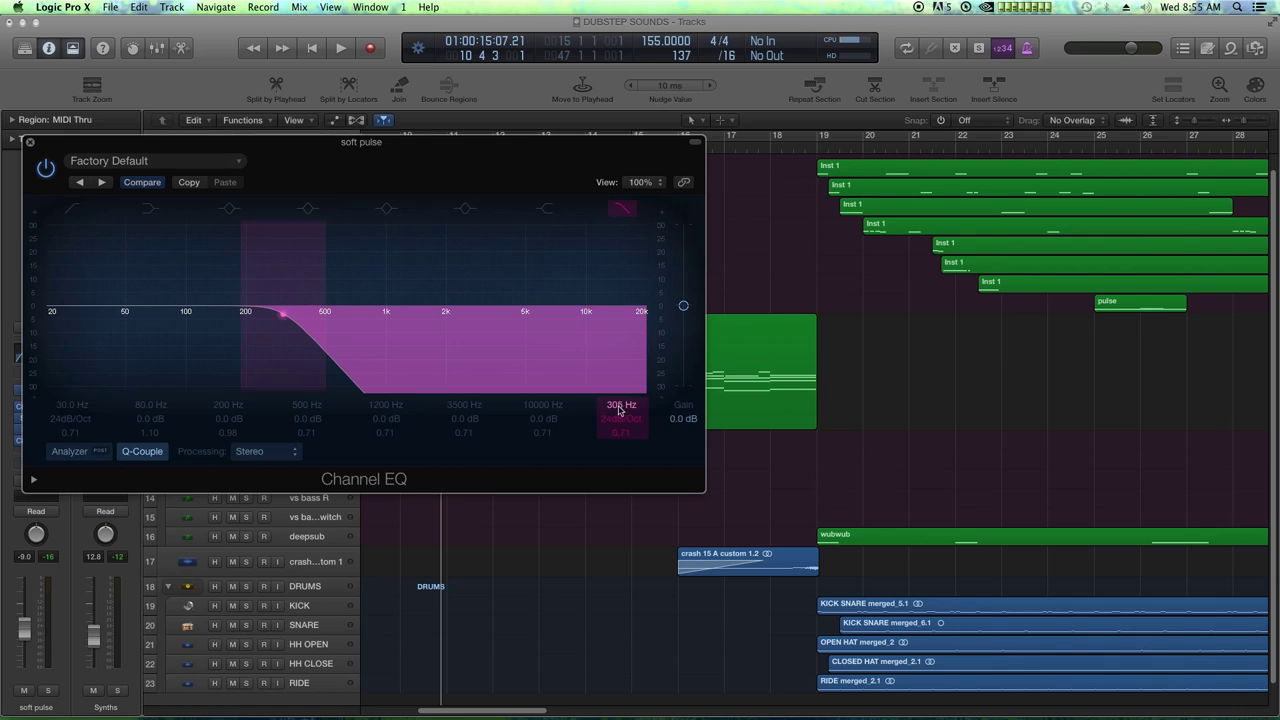
click(30, 143)
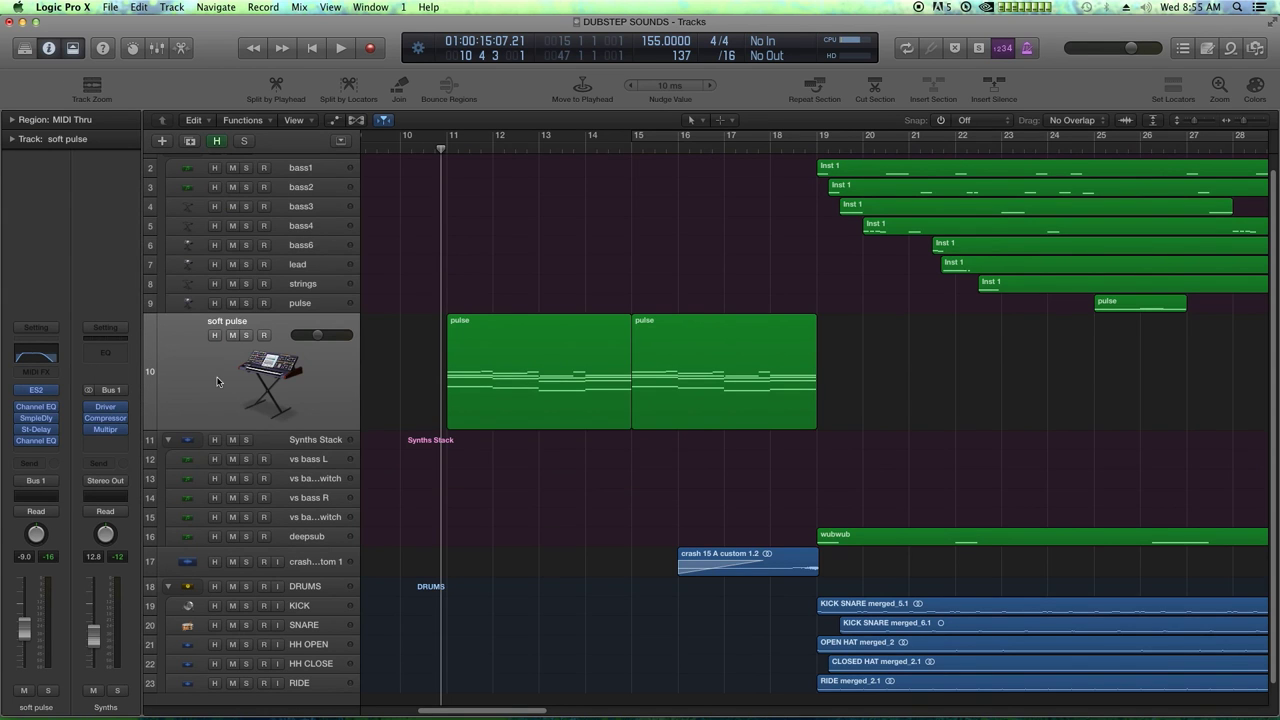
Show automation and display the High Cut Frequency of 5 Channel EQ on the soft pulse track.
key(a)
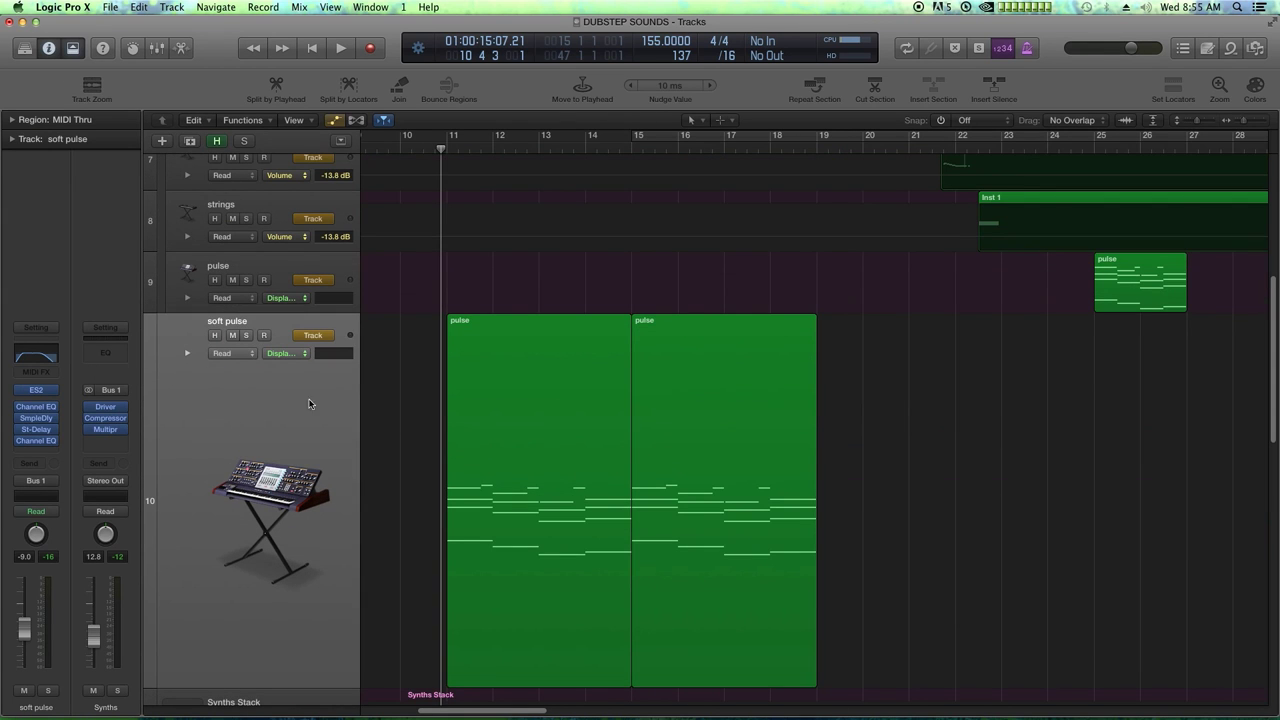
click(230, 353)
click(267, 423)
click(289, 355)
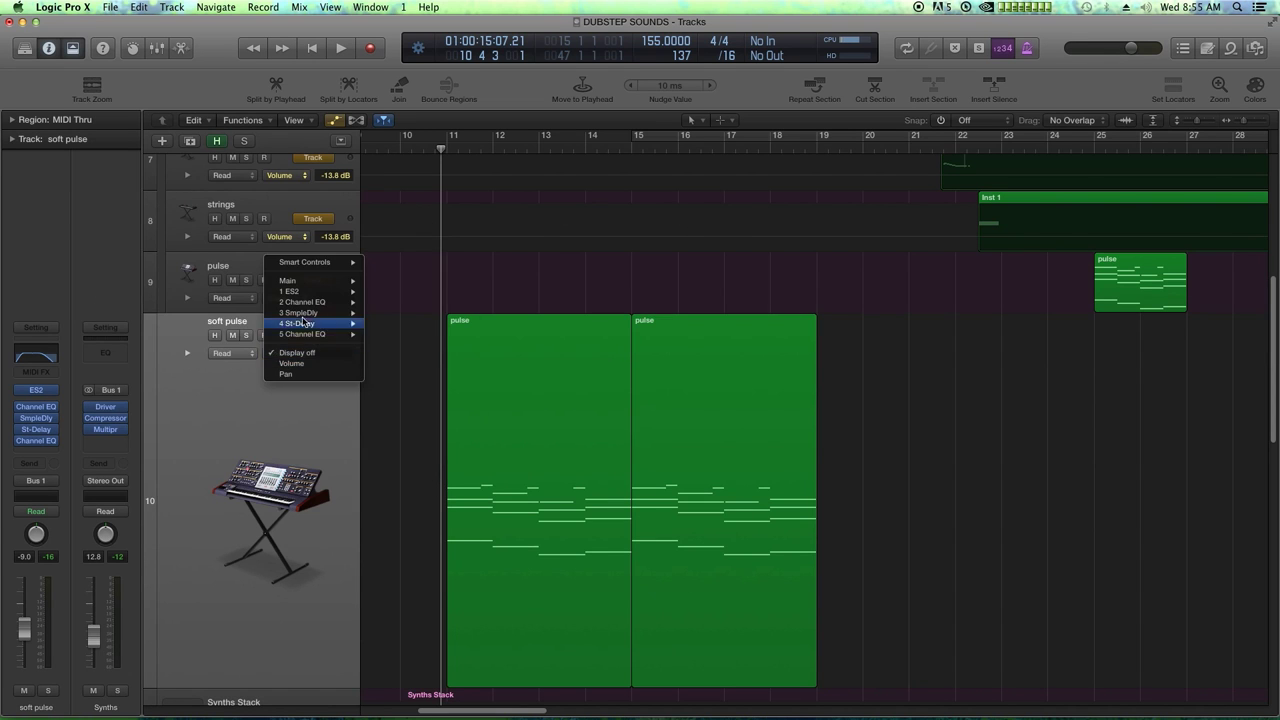
mouse_move(309, 335)
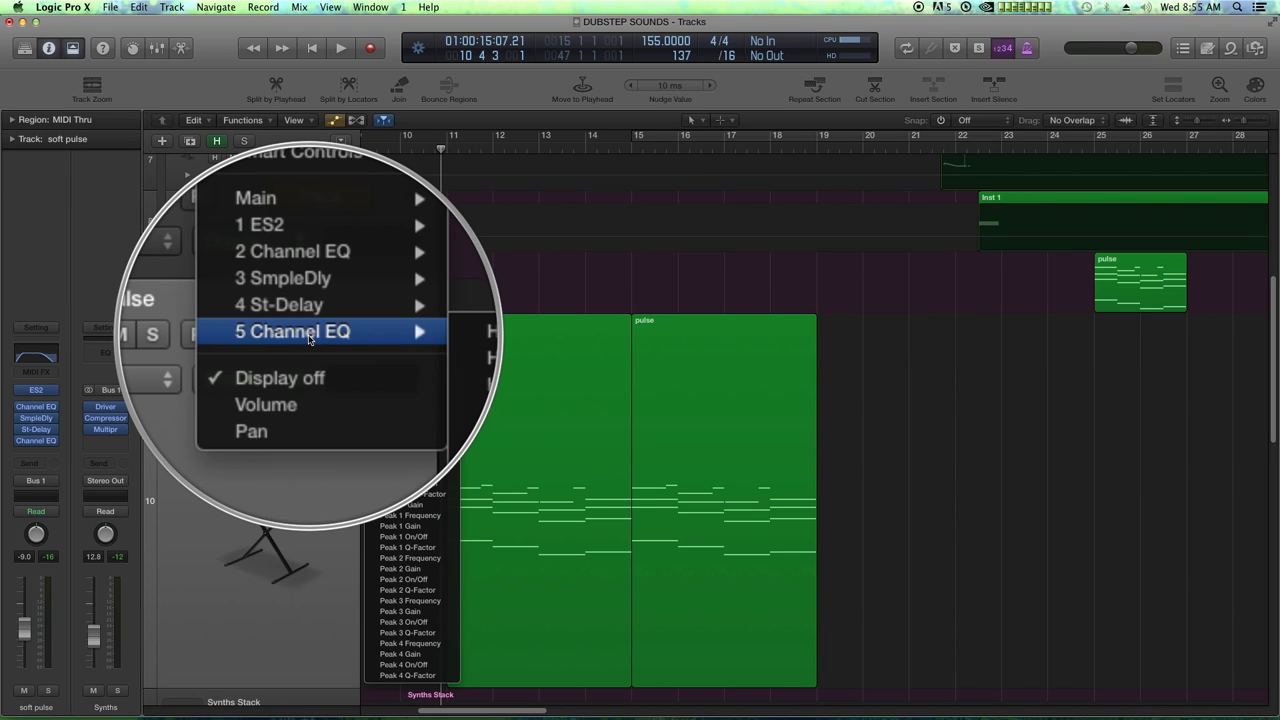
mouse_move(306, 302)
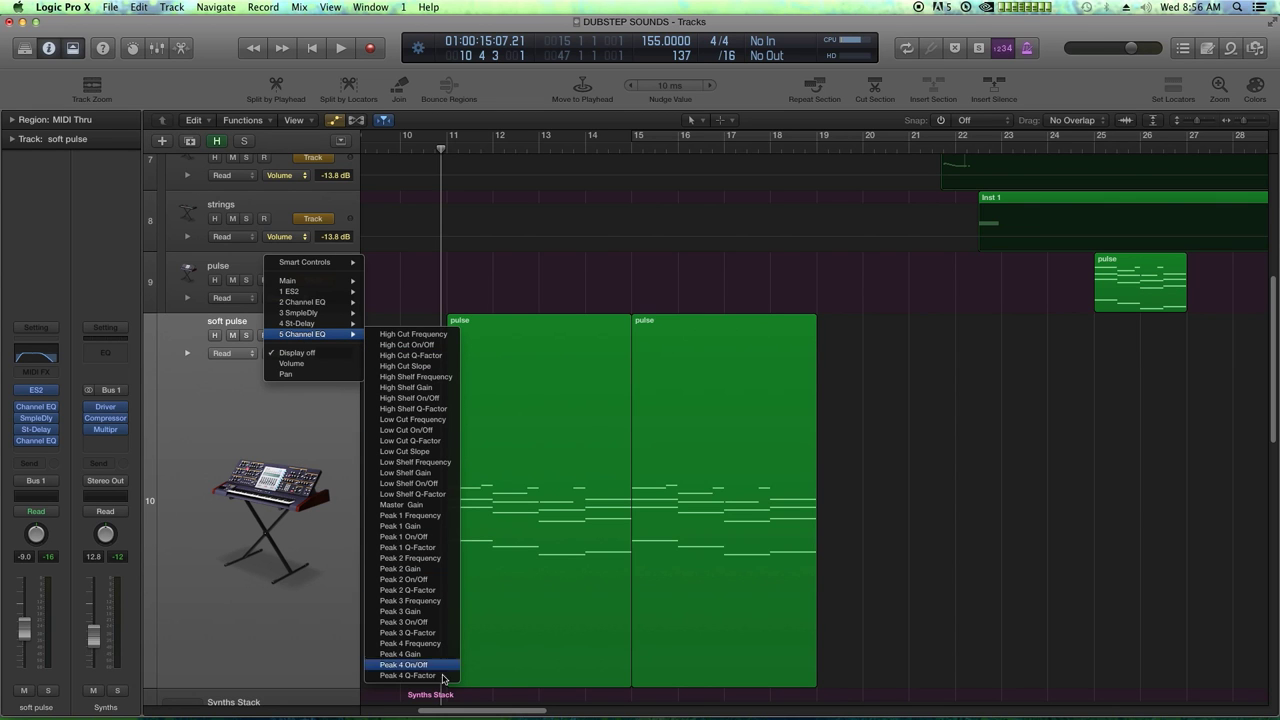
click(396, 334)
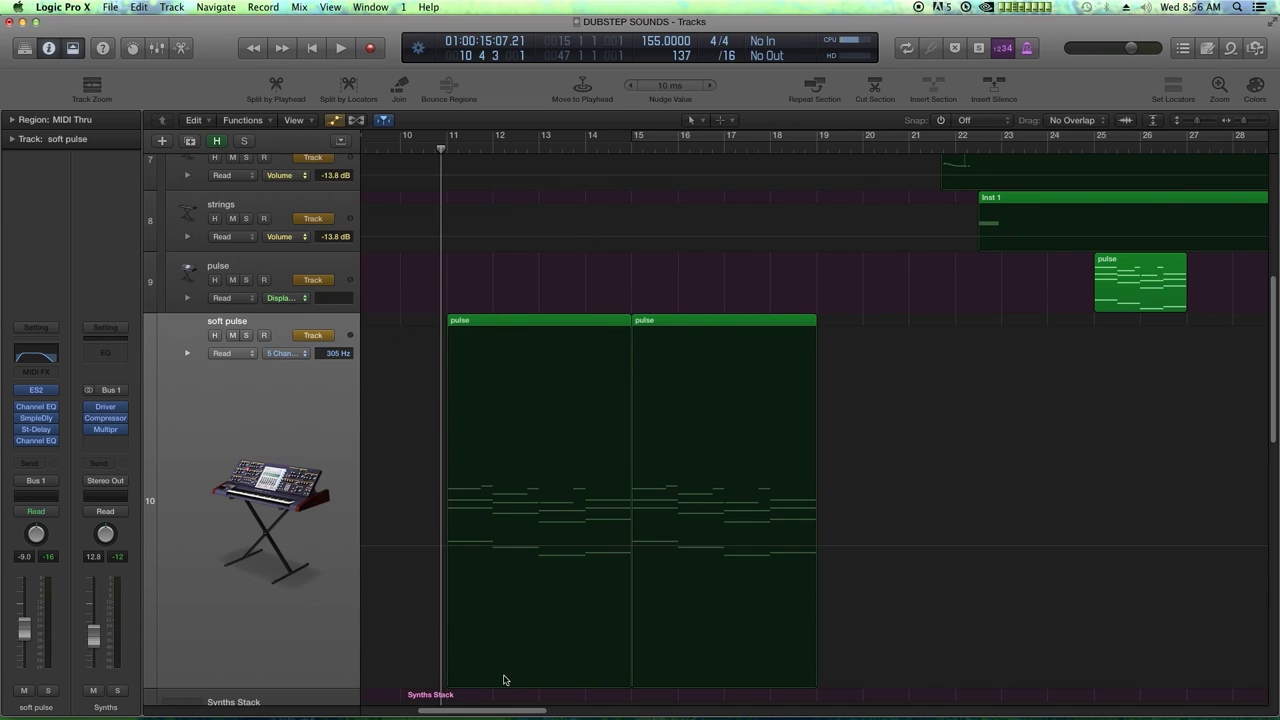
Automate the high cut frequency to rise from 305 Hz at bar 11 to 20000 Hz at bar 19, and hide the automation.
drag(500, 712, 446, 712)
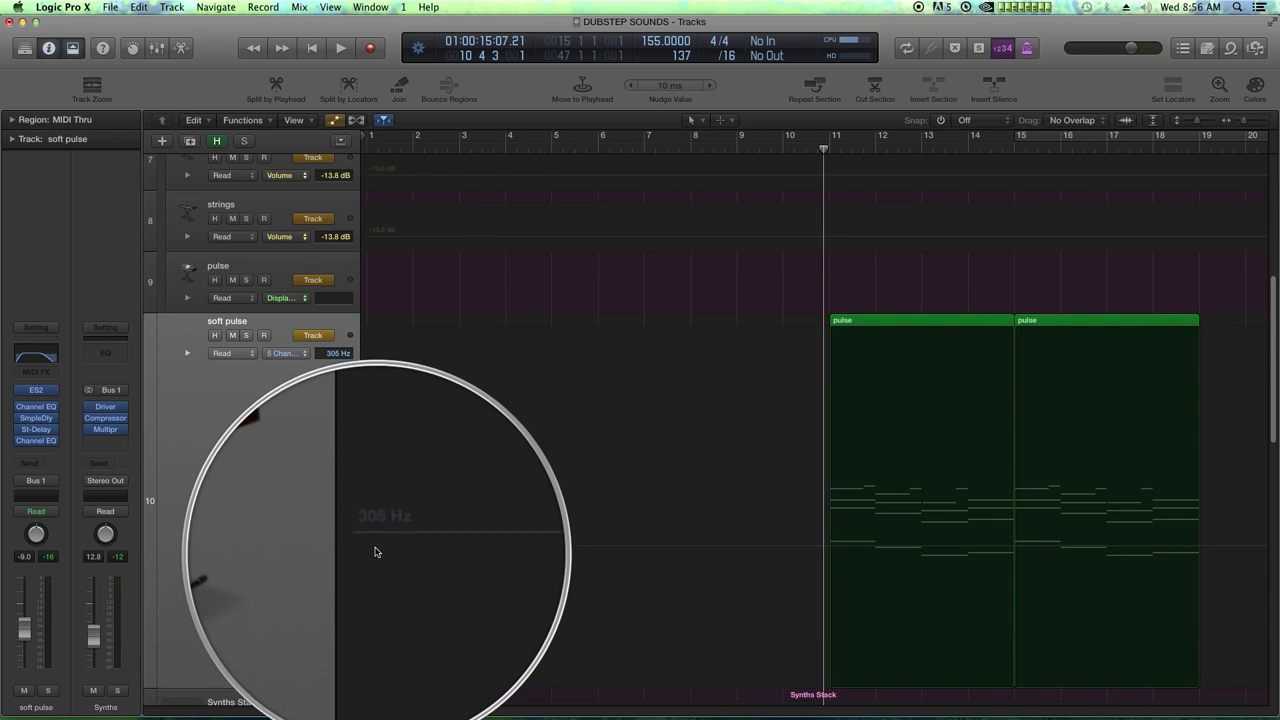
drag(462, 714, 514, 713)
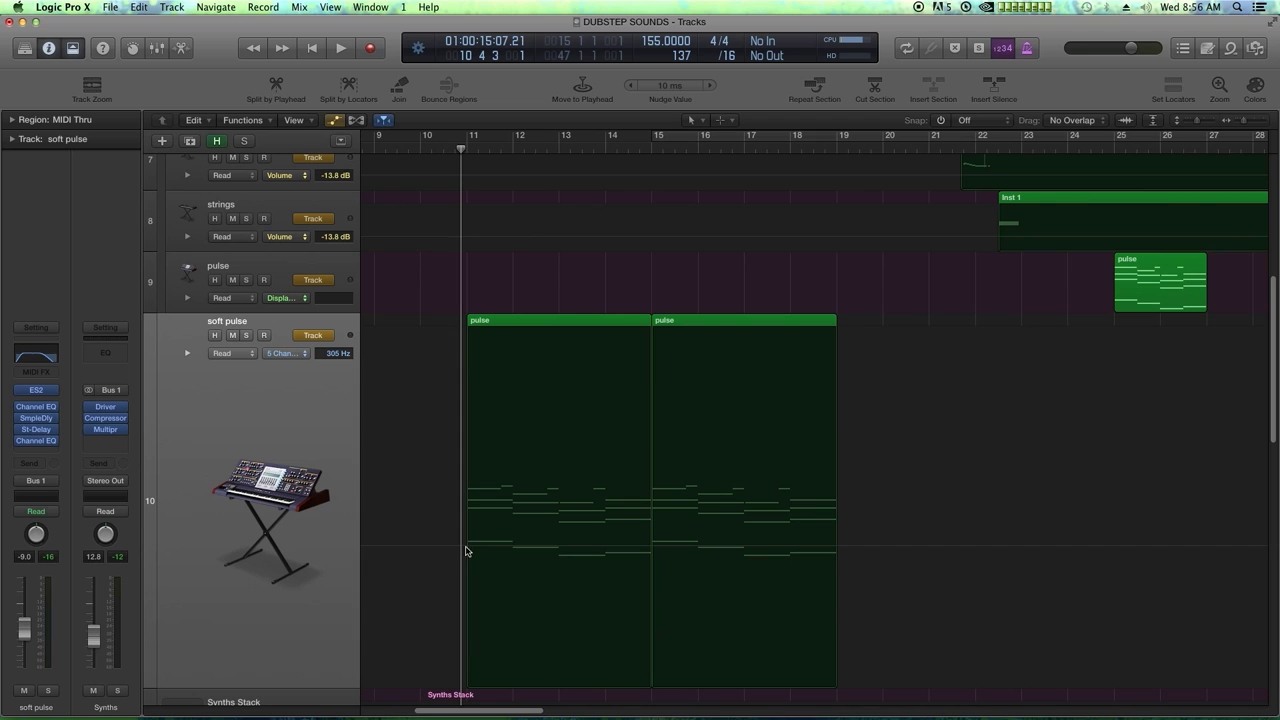
click(465, 548)
click(467, 547)
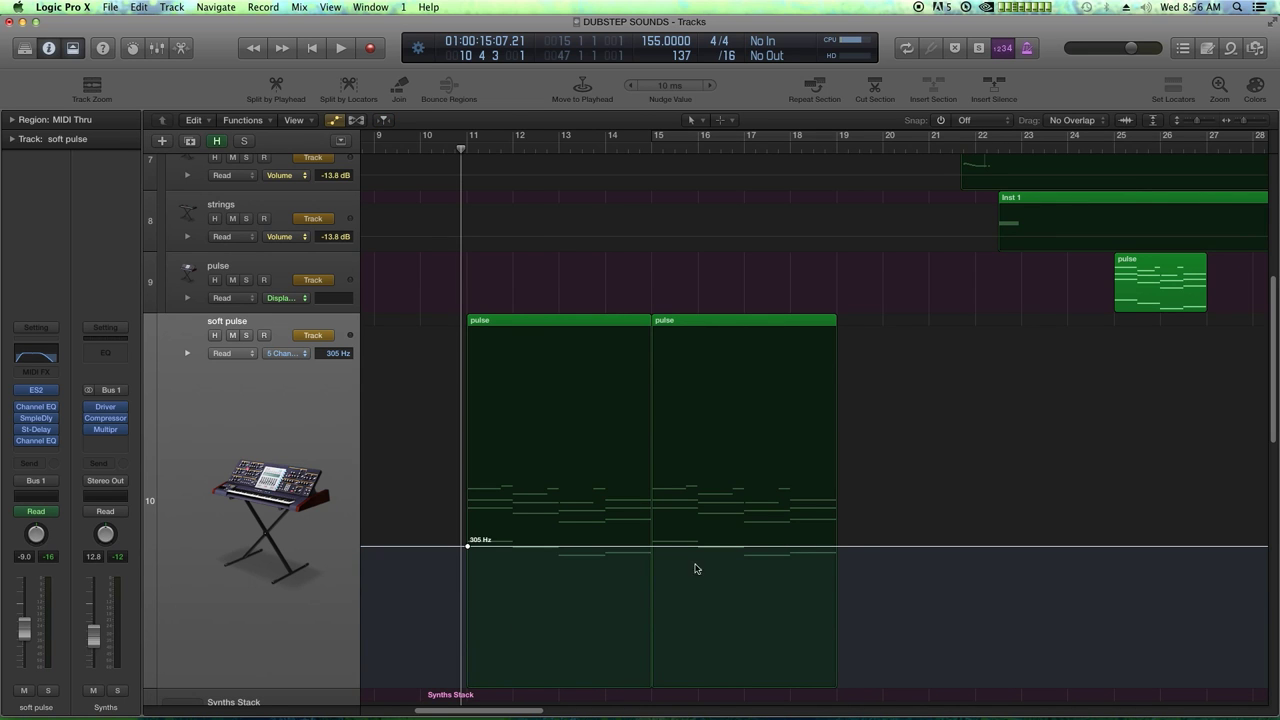
drag(839, 548, 839, 297)
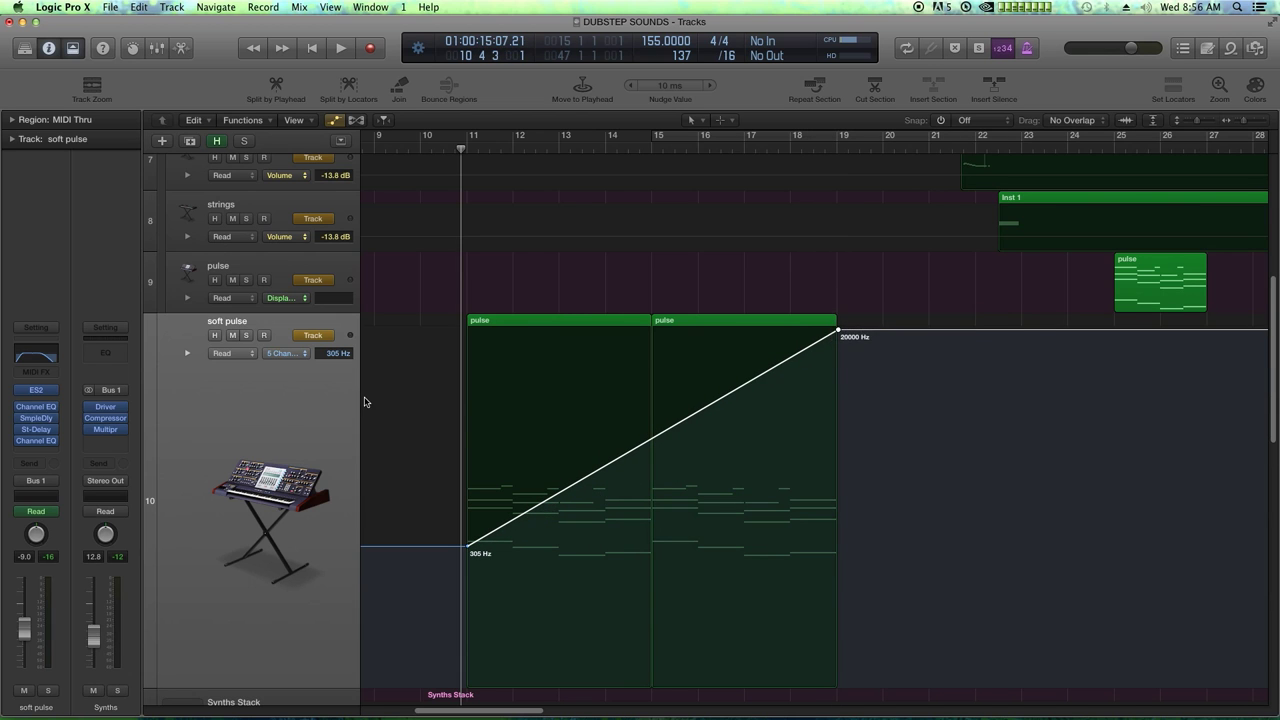
key(a)
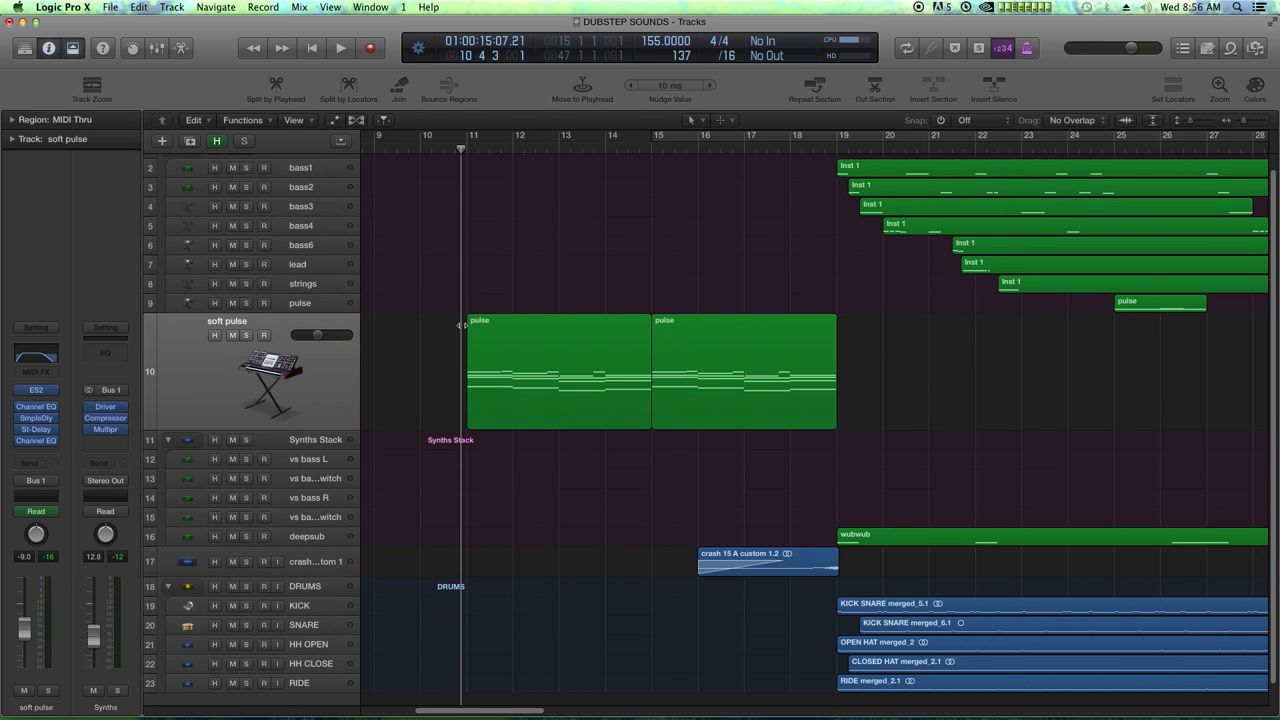
Play the soft pulse build-up from bar 10 with its Channel EQ open to watch the high cut sweep, and close the EQ.
click(435, 148)
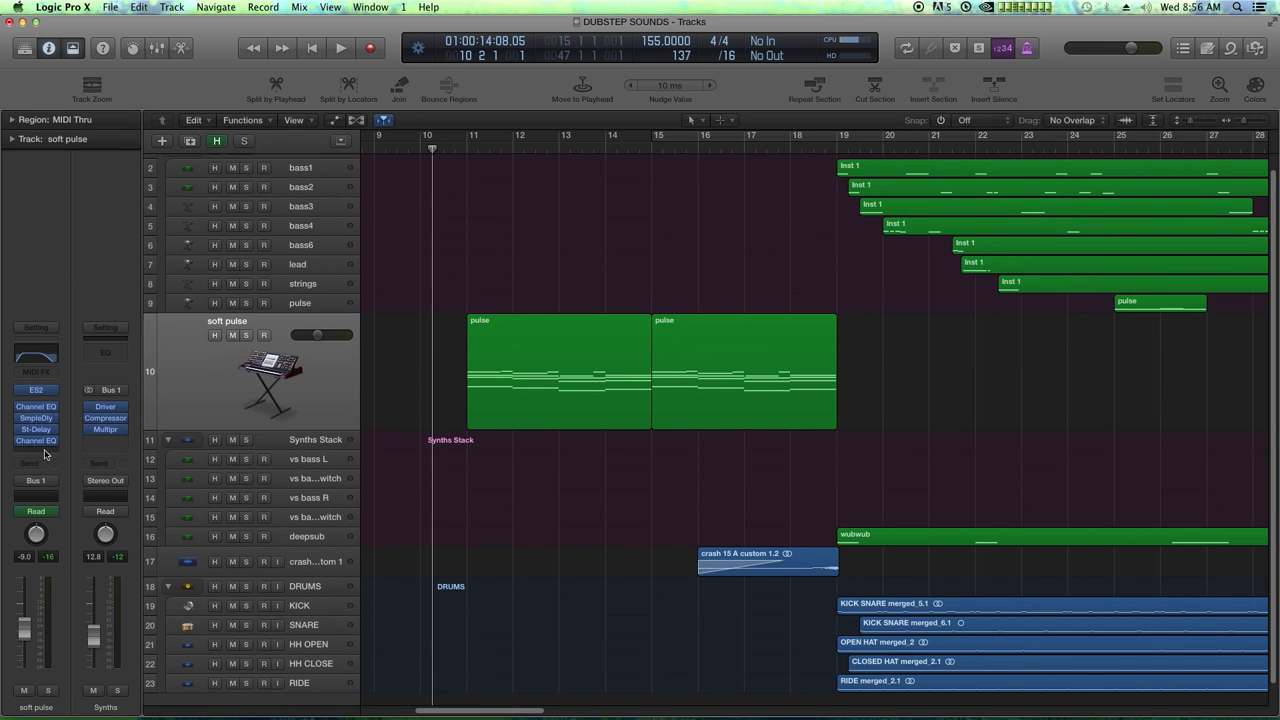
click(36, 406)
drag(465, 149, 1036, 480)
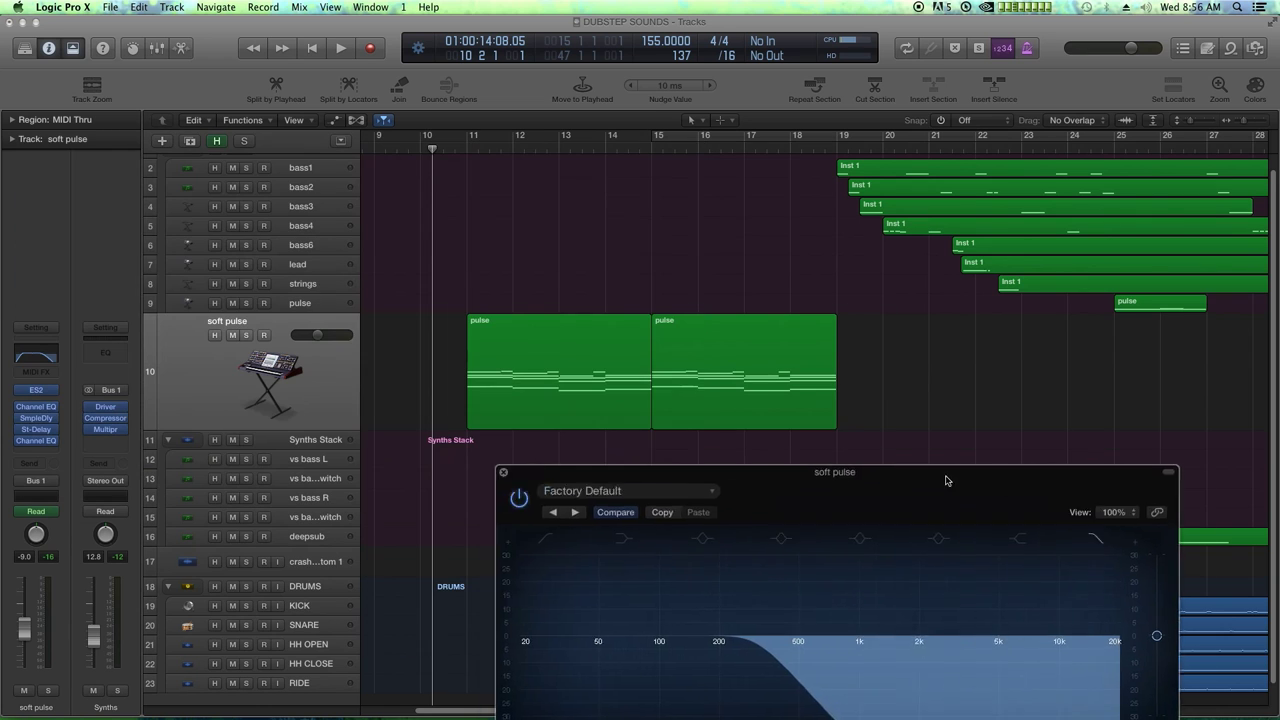
key(space)
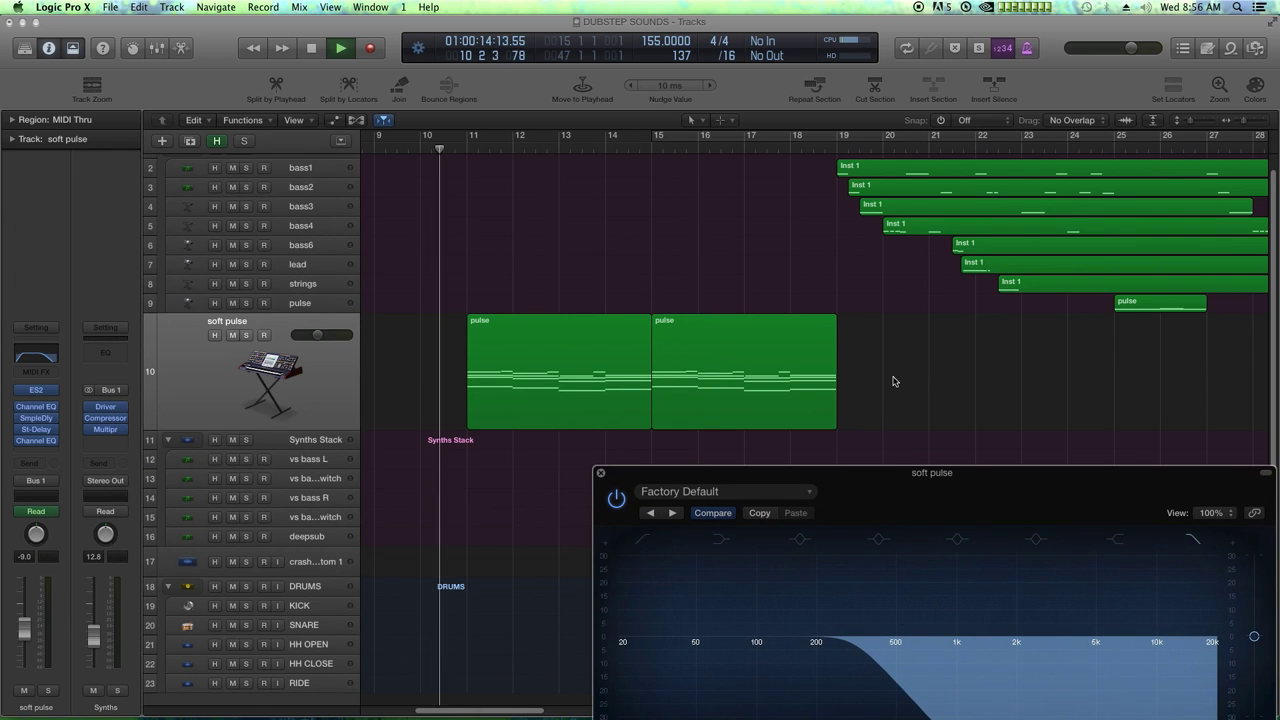
drag(814, 483, 807, 394)
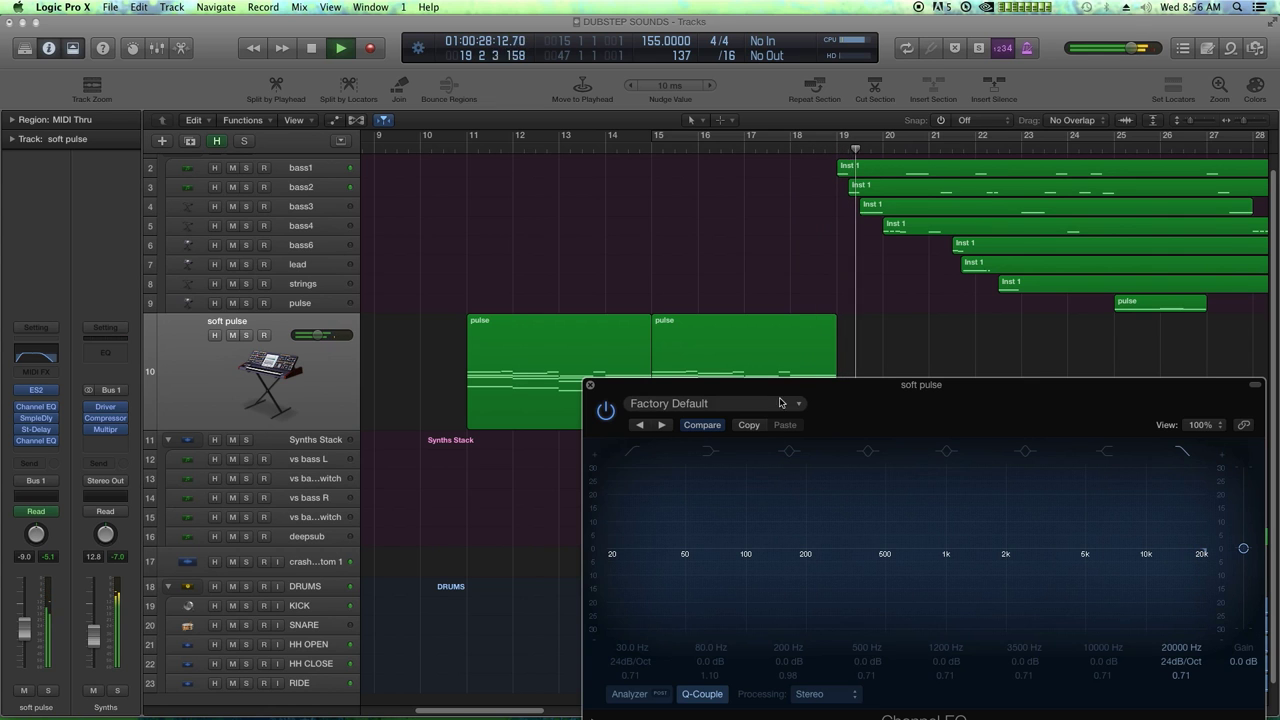
click(590, 386)
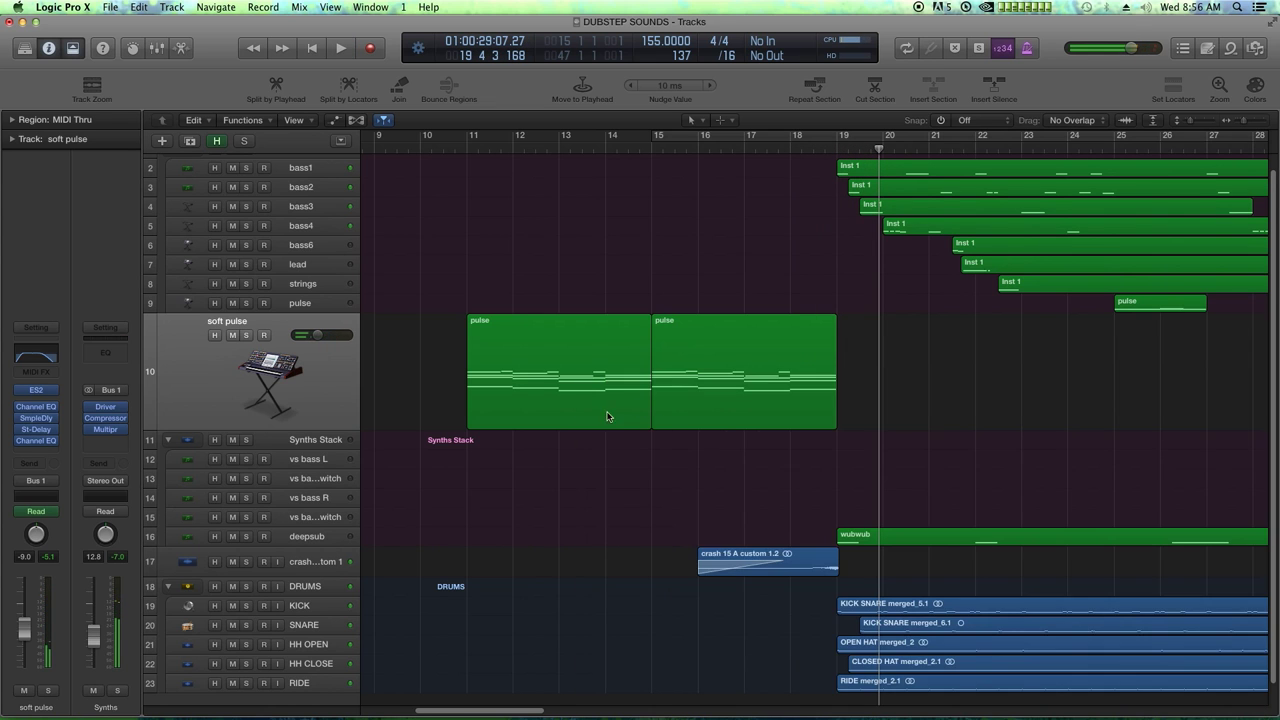
Show automation and bend the high cut ramp between bars 11 and 19 into a slow-starting curve with the Automation Curve Tool.
key(a)
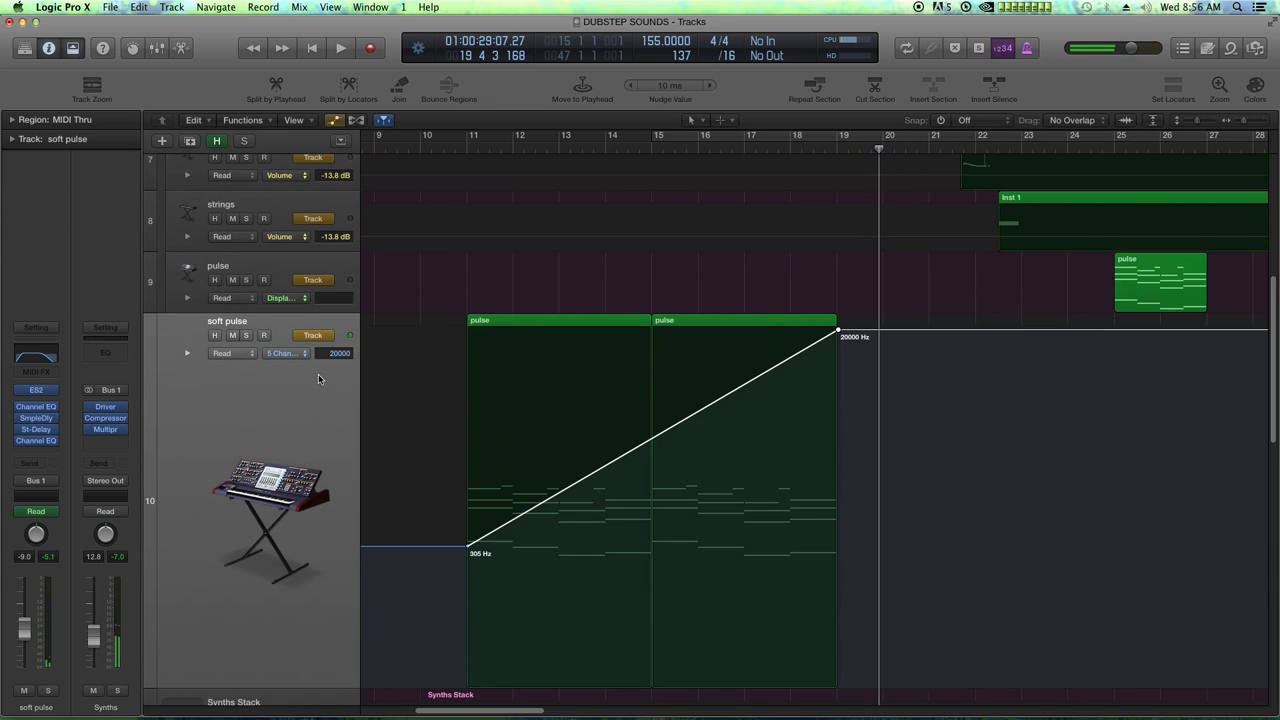
click(731, 122)
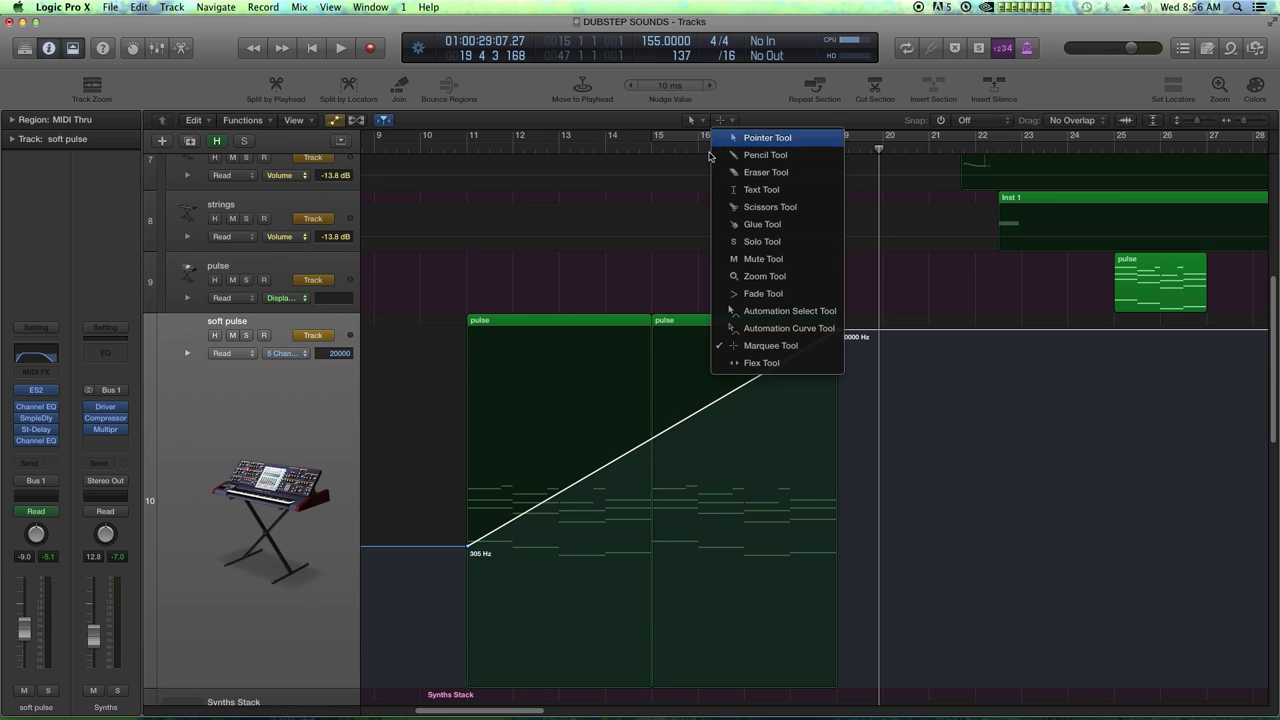
click(784, 330)
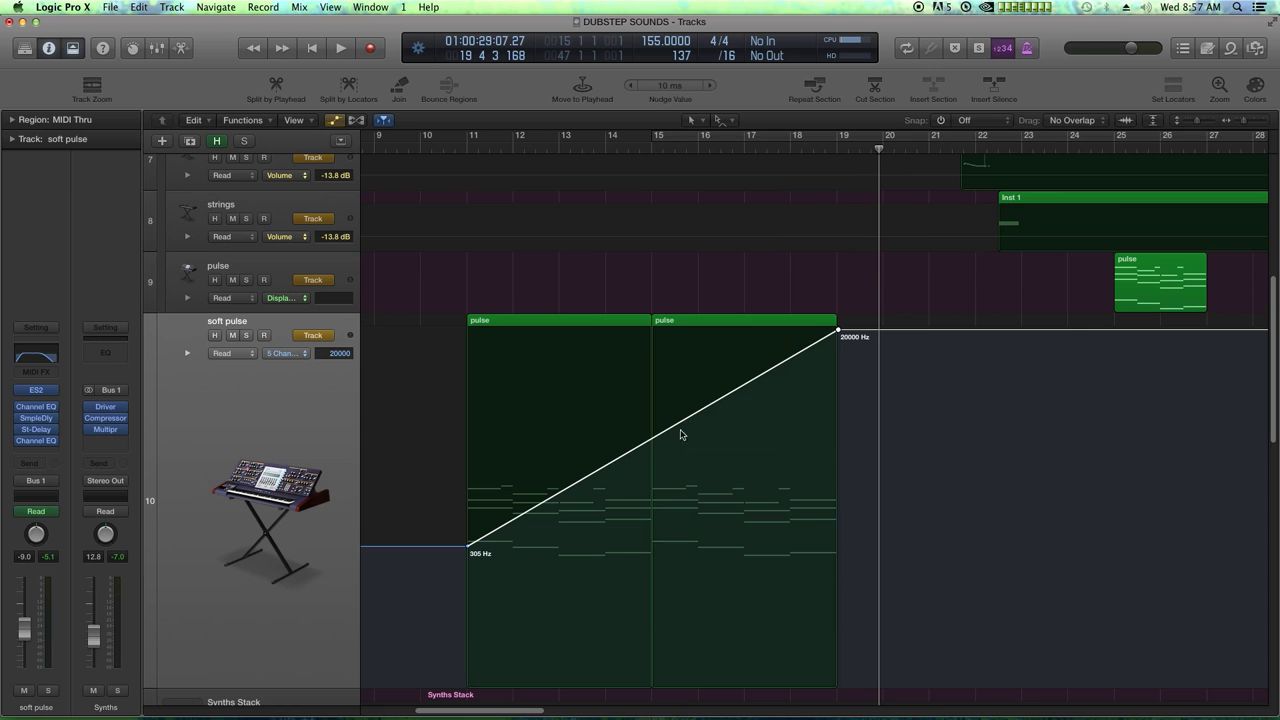
drag(676, 433, 713, 490)
Play the curved sweep from bar 11 while watching the soft pulse track's last Channel EQ, close the EQ and stop playback.
click(466, 146)
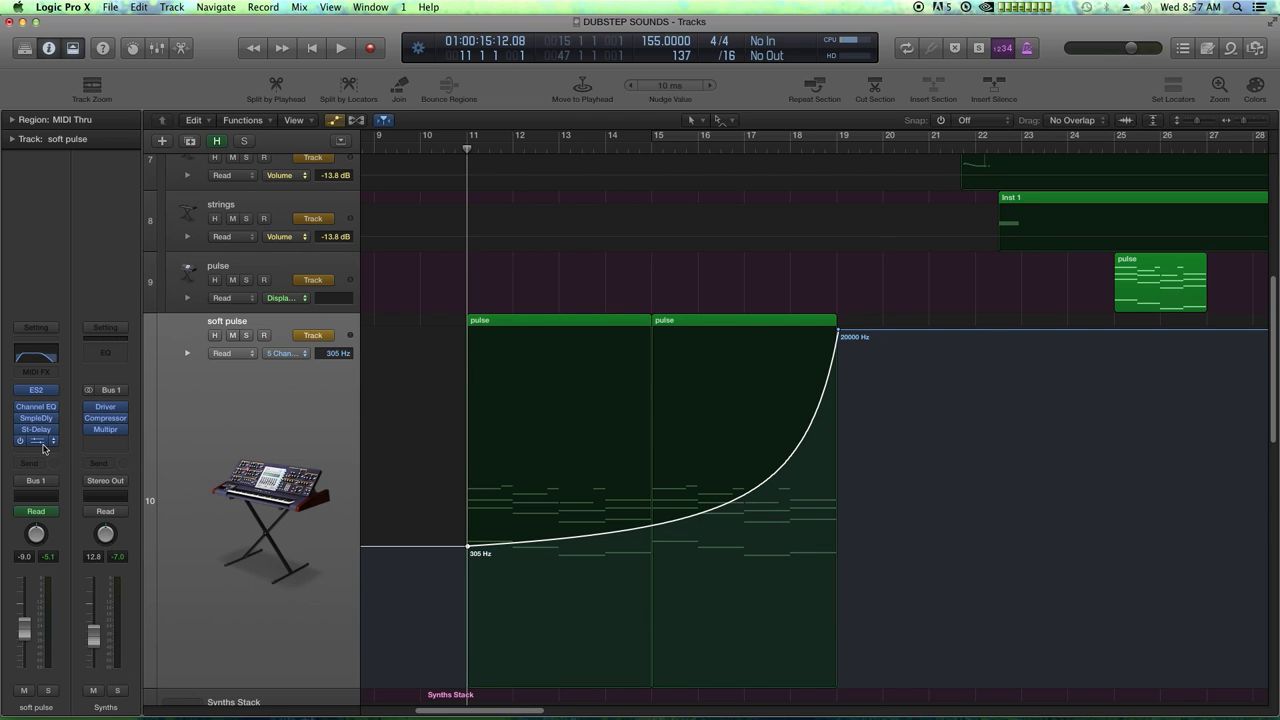
click(42, 442)
key(space)
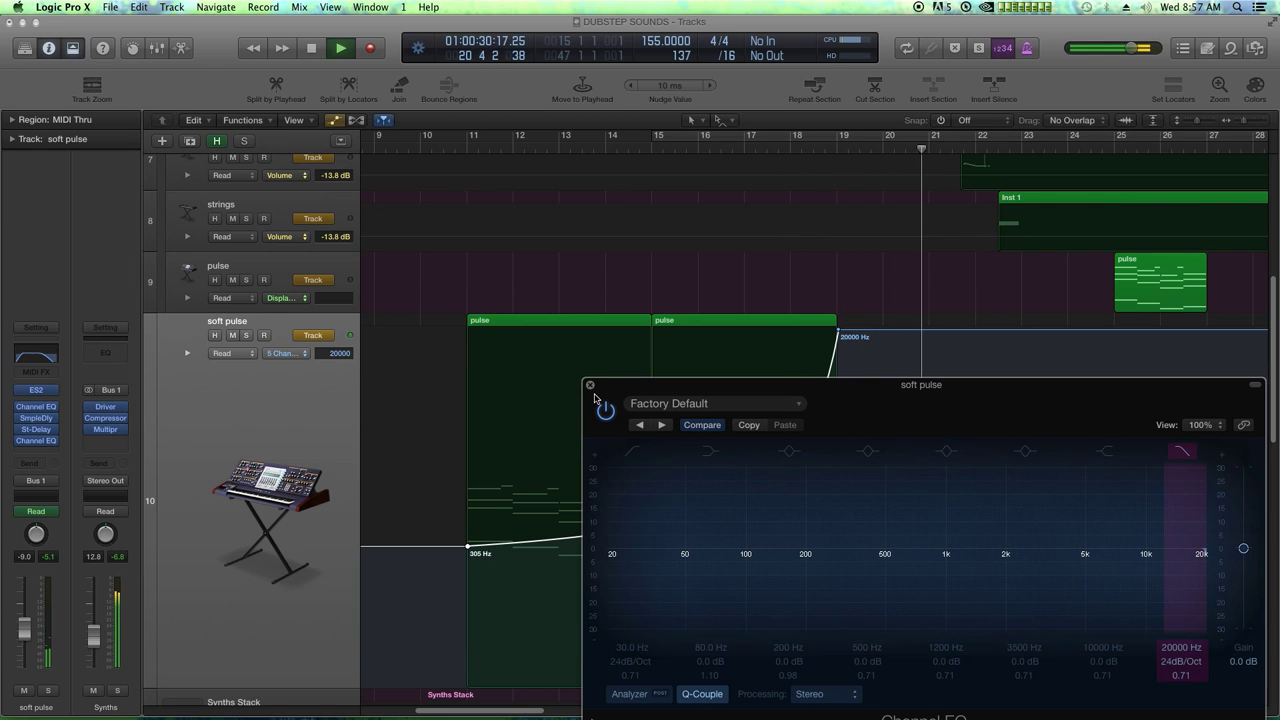
click(590, 387)
drag(470, 712, 593, 713)
key(space)
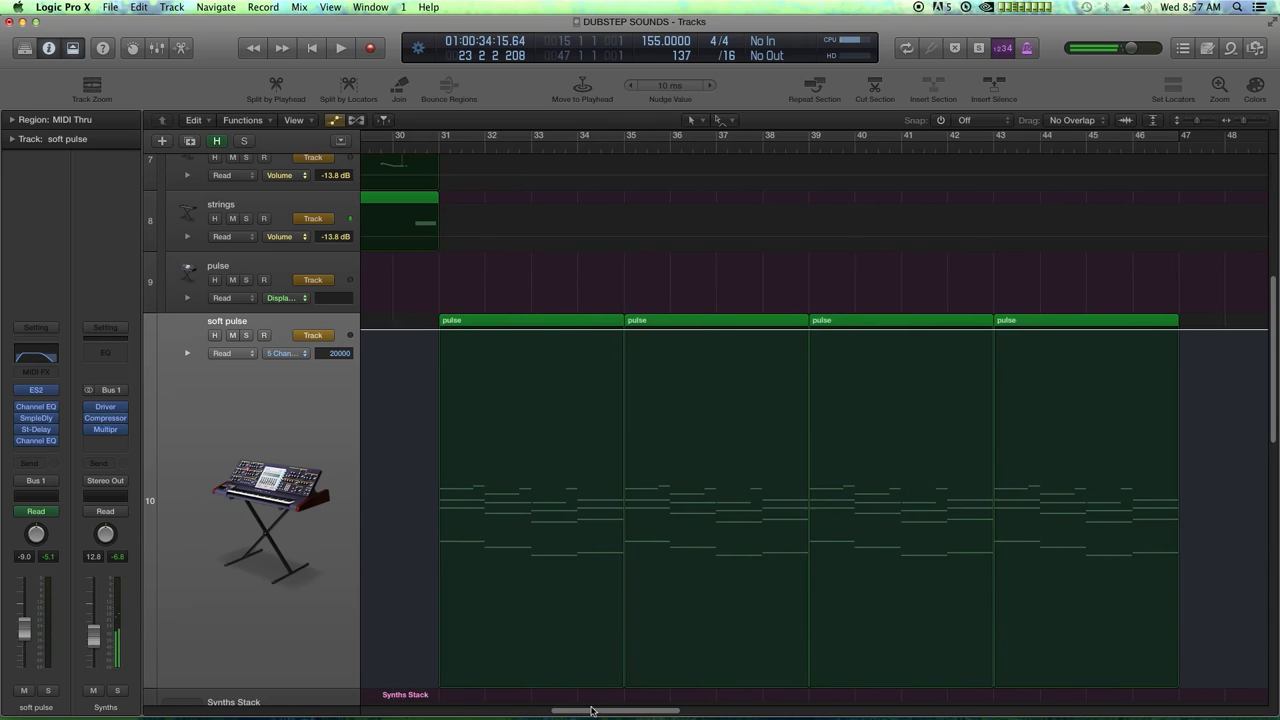
Add 20000 Hz points to the soft pulse high cut automation just before bar 31 and near bar 51.
key(super+Left)
key(super+Left)
key(super+Left)
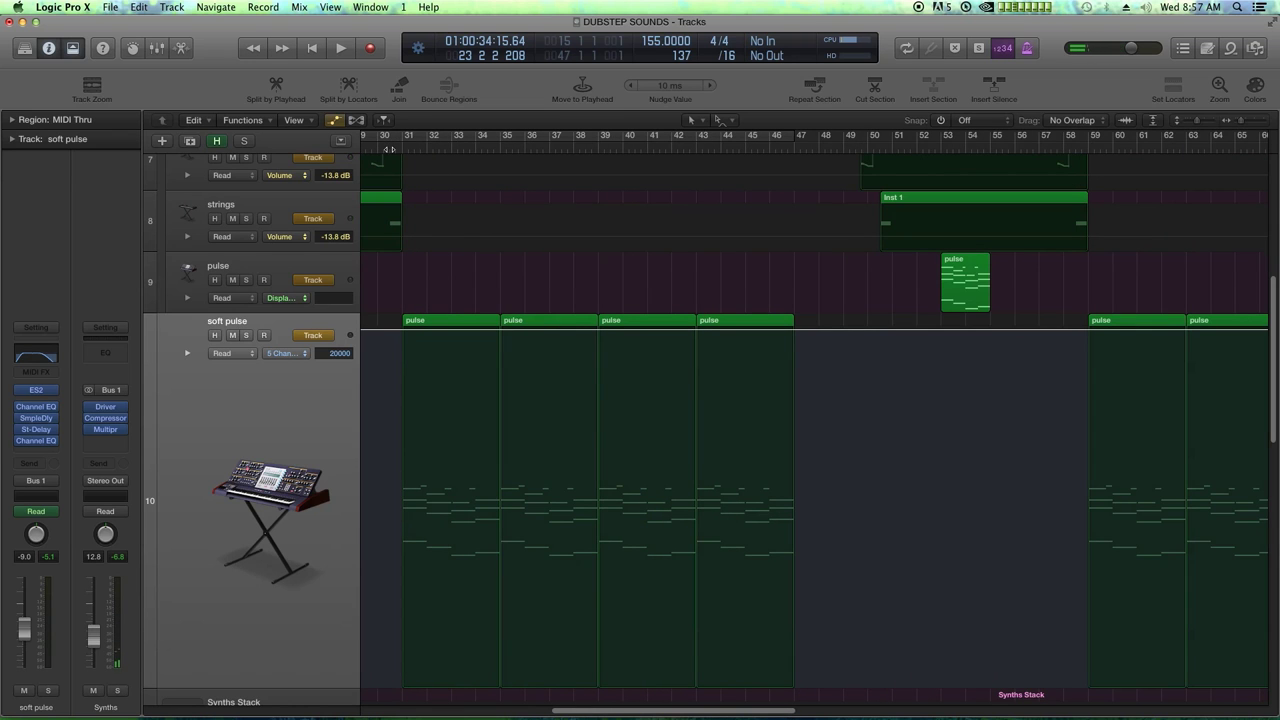
key(super+Right)
key(super+Right)
key(super+Right)
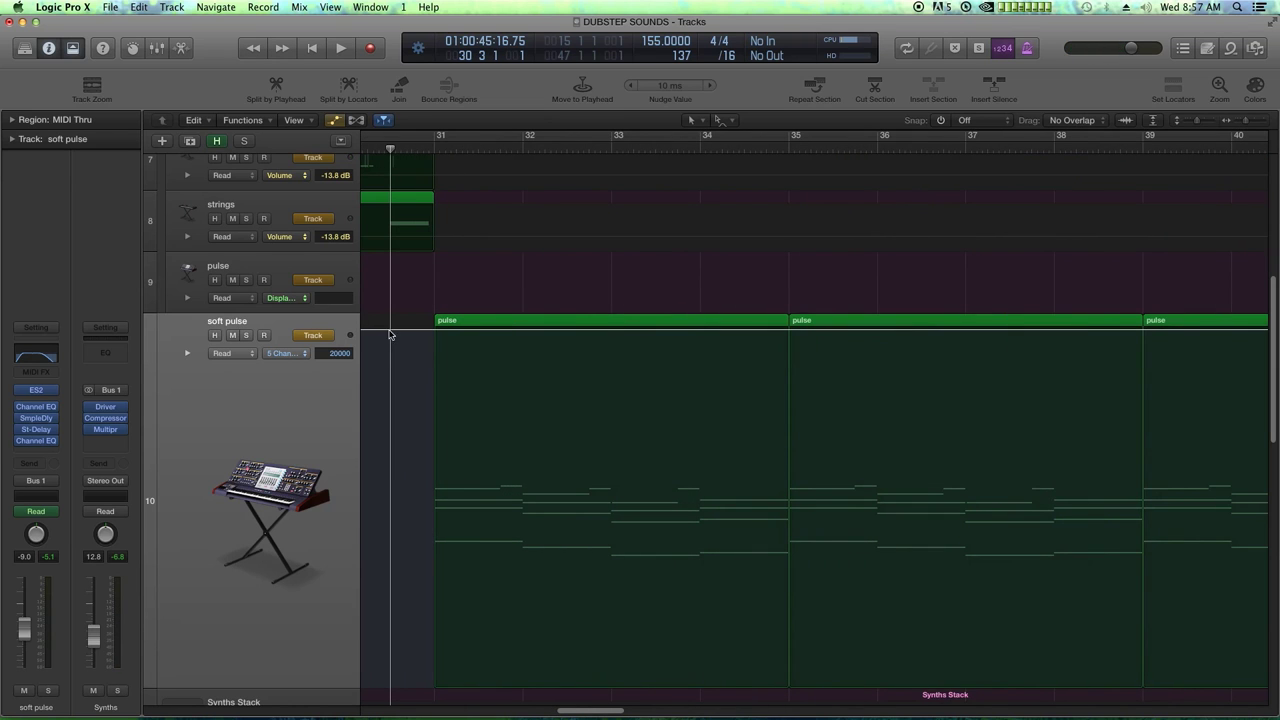
key(super+Left)
key(super+Left)
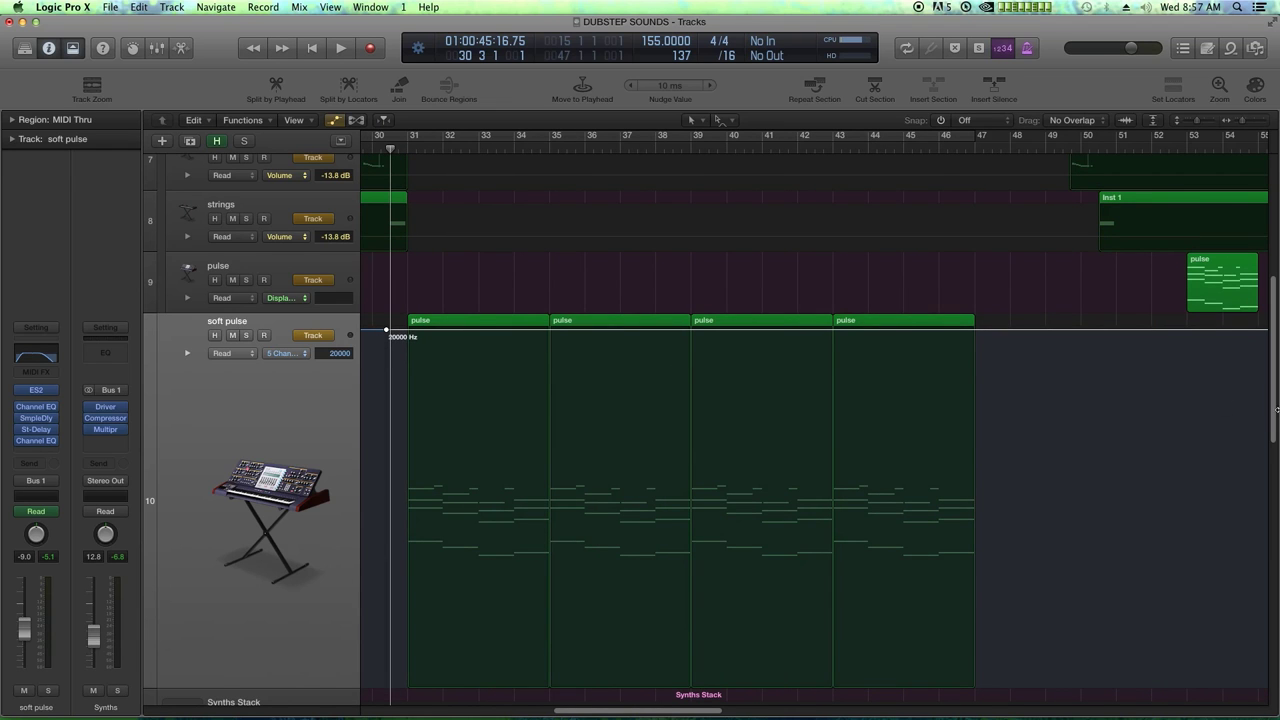
key(super+Left)
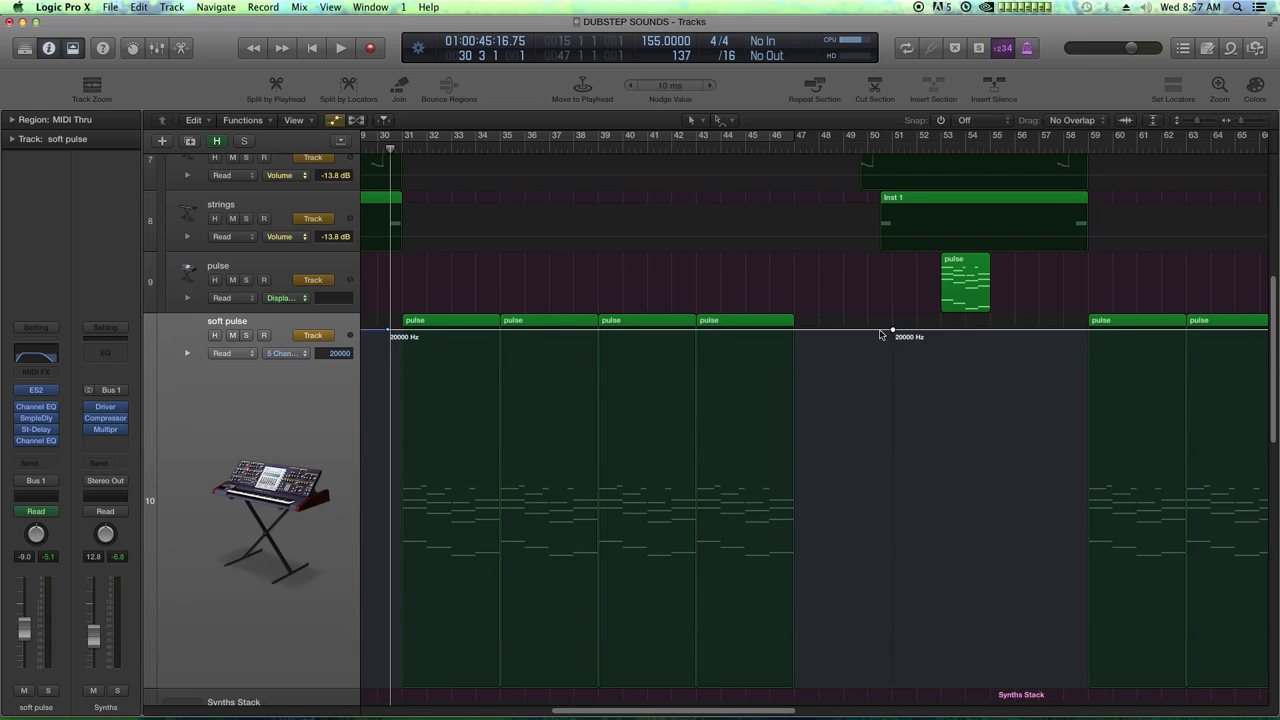
Lower the soft pulse high cut frequency to 305 Hz at bar 31, where the pulse regions start again.
key(super+Right)
key(super+Right)
key(super+Right)
key(super+Right)
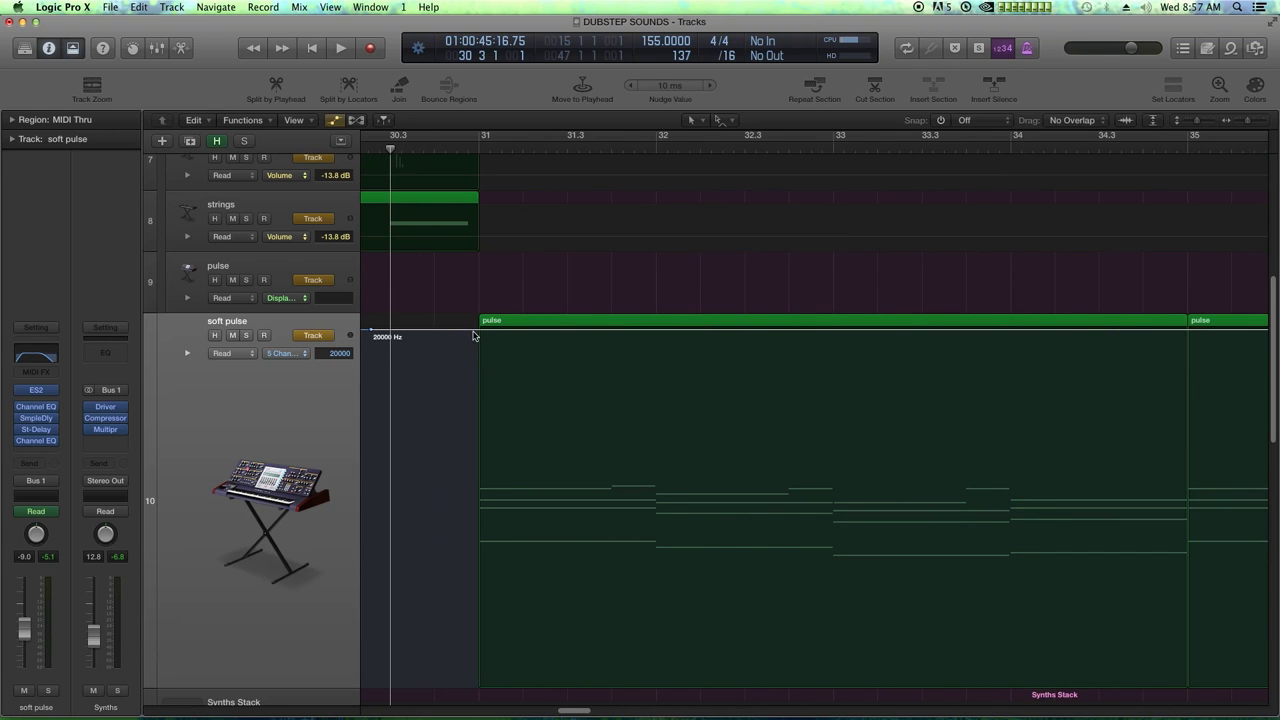
drag(479, 329, 474, 549)
key(super+Left)
key(super+Left)
key(super+Left)
key(super+Left)
key(super+Left)
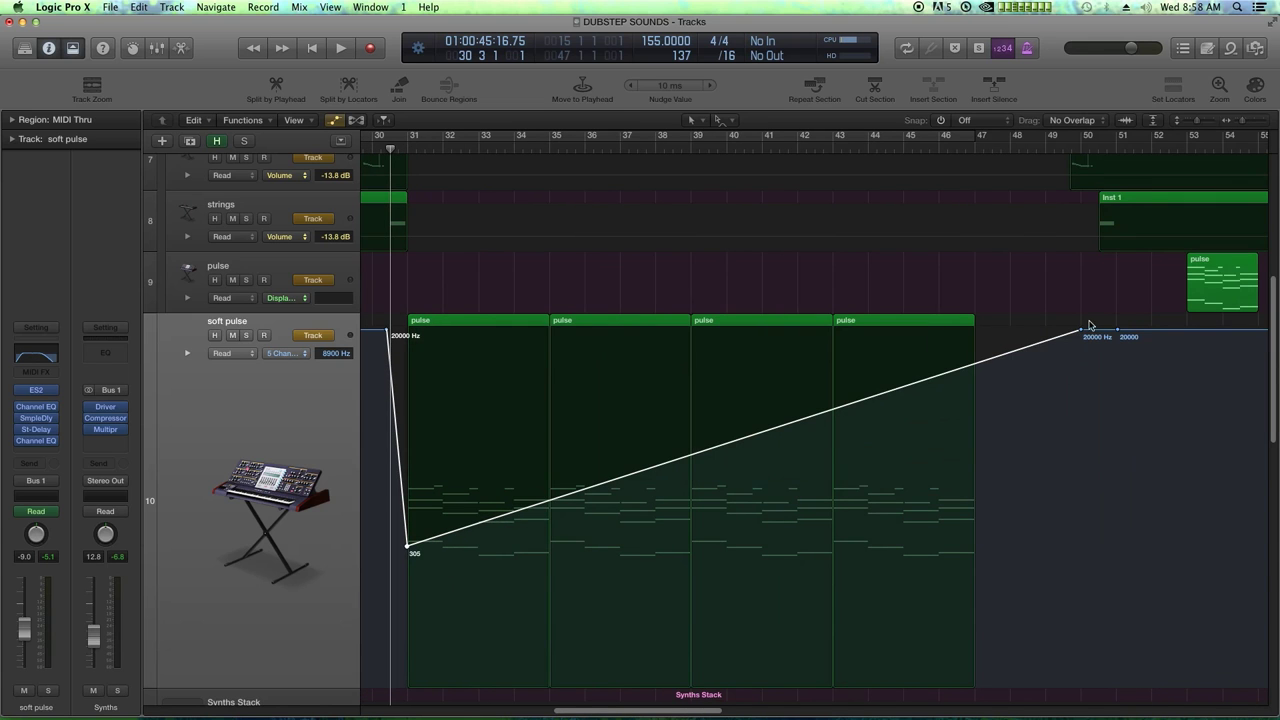
Reshape the rise from bar 31 into a slow-starting curve that reaches 20000 Hz at bar 47, and play it back.
drag(1080, 333, 975, 330)
drag(737, 429, 746, 454)
click(402, 151)
key(space)
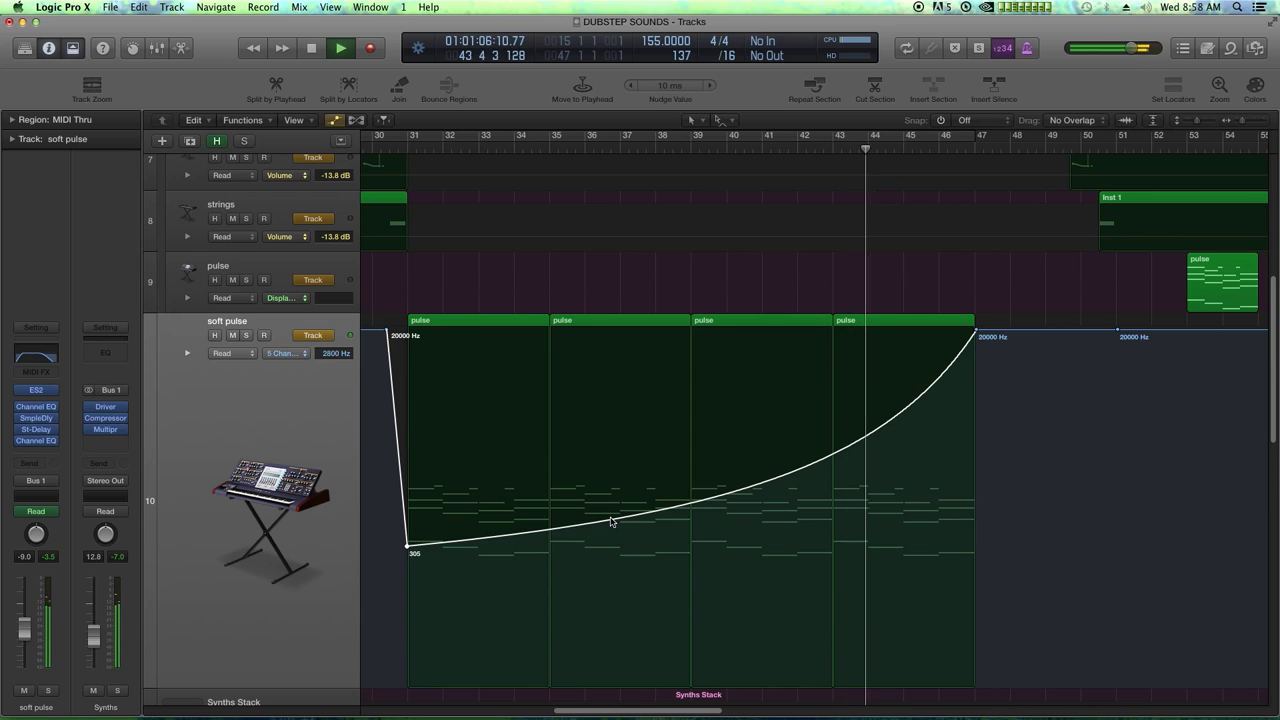
key(space)
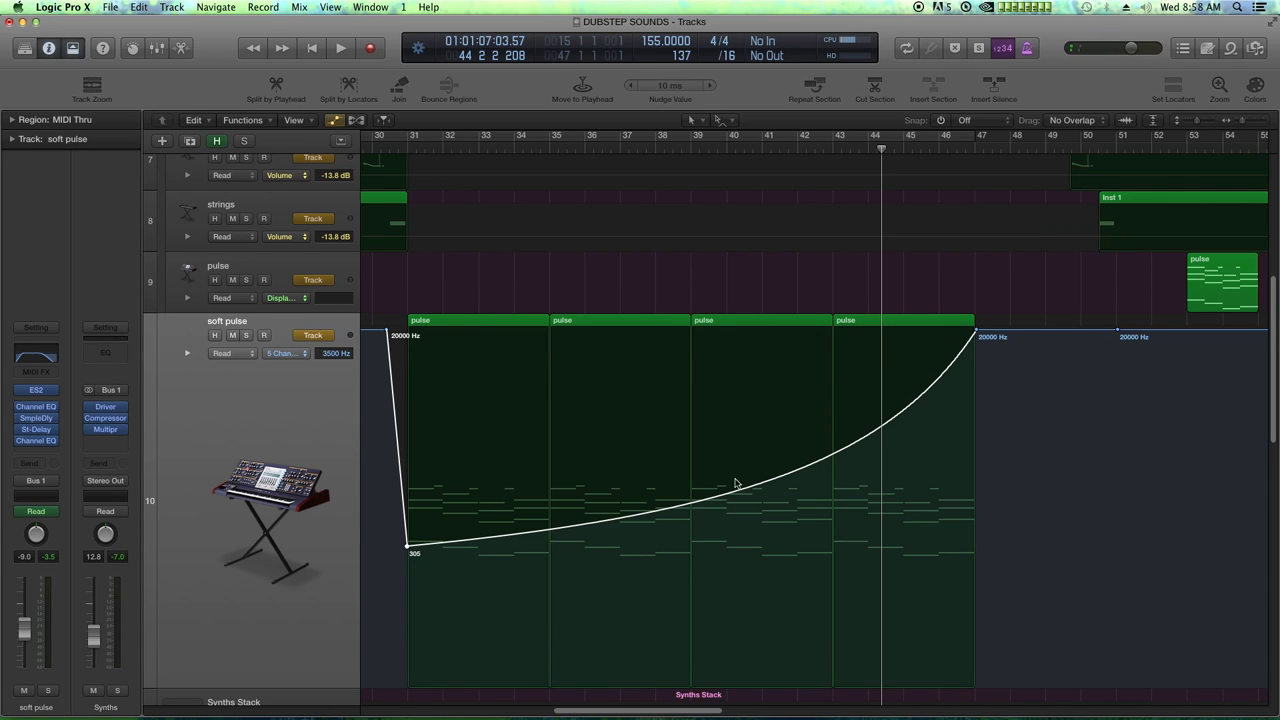
Make the high cut fall in a curve from 20000 Hz at bar 31 to 305 Hz at bar 39, and play it.
drag(407, 546, 691, 546)
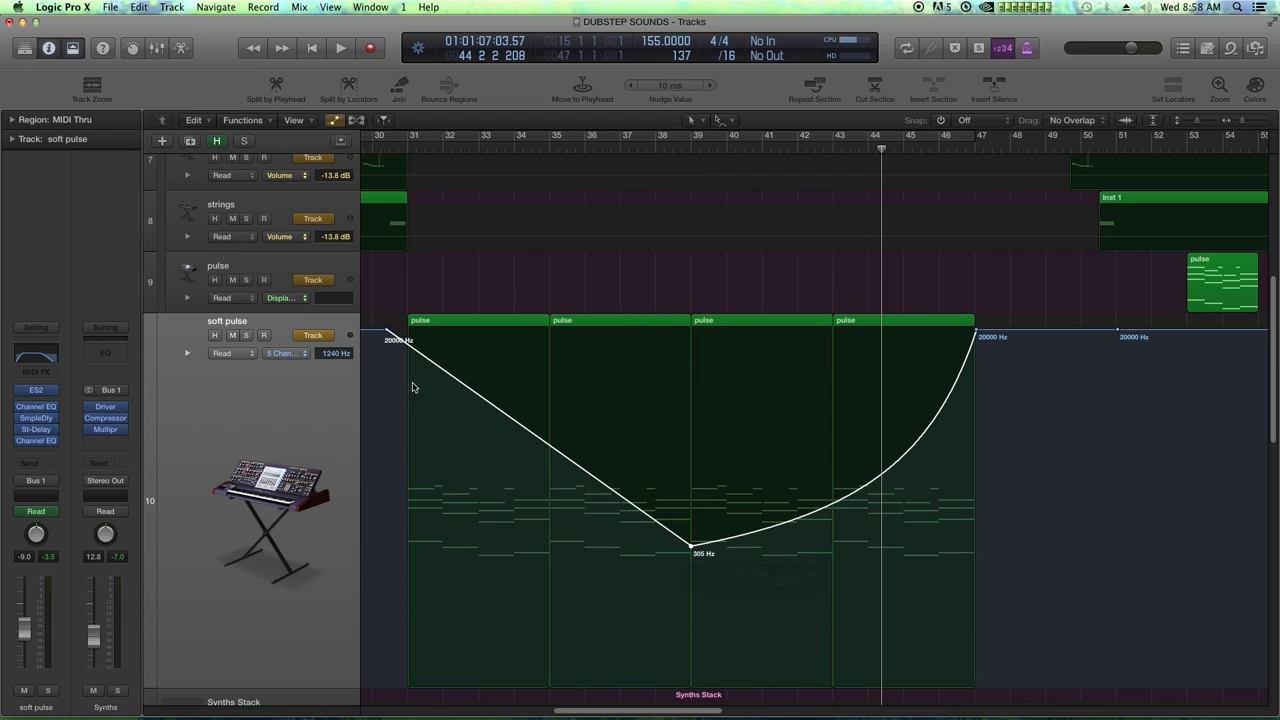
drag(386, 332, 406, 331)
mouse_move(547, 445)
mouse_down()
mouse_move(557, 466)
mouse_move(594, 451)
mouse_move(563, 397)
mouse_move(537, 428)
mouse_up()
click(408, 146)
key(space)
Move the 305 Hz automation point back to bar 36 and reshape the falling and rising curves on either side of it.
drag(690, 546, 653, 546)
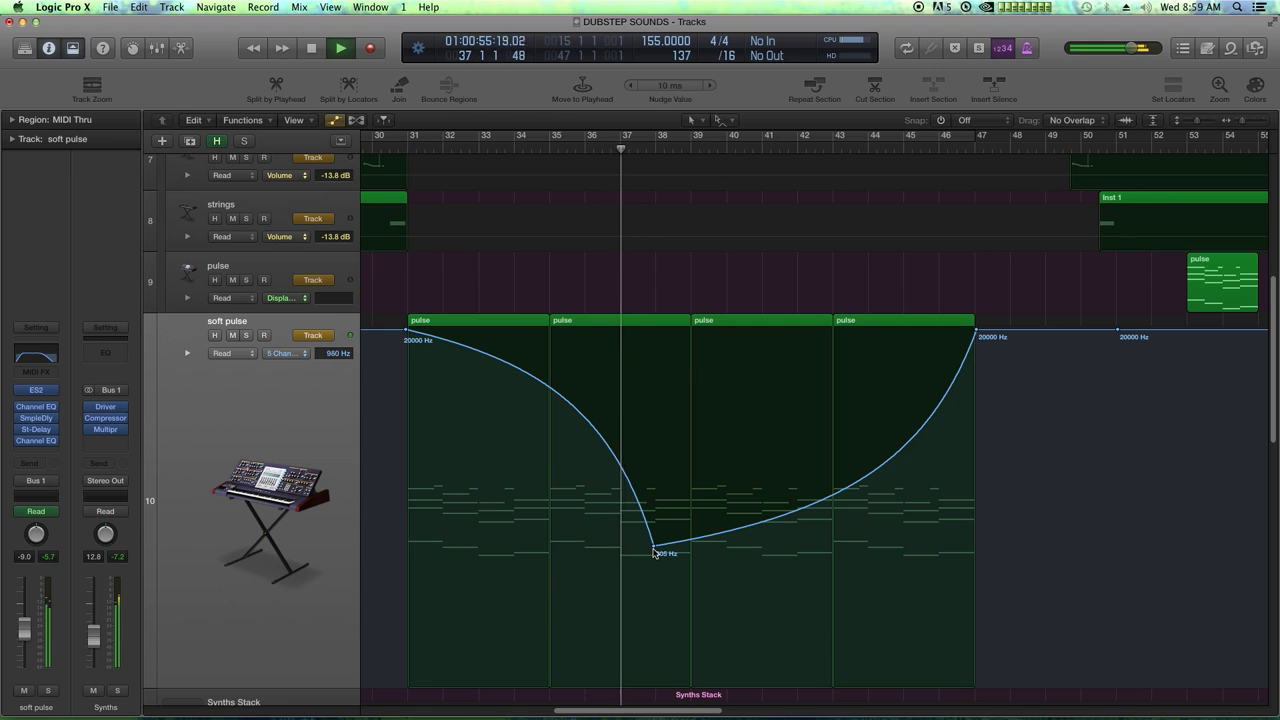
drag(589, 443, 571, 466)
drag(820, 508, 814, 510)
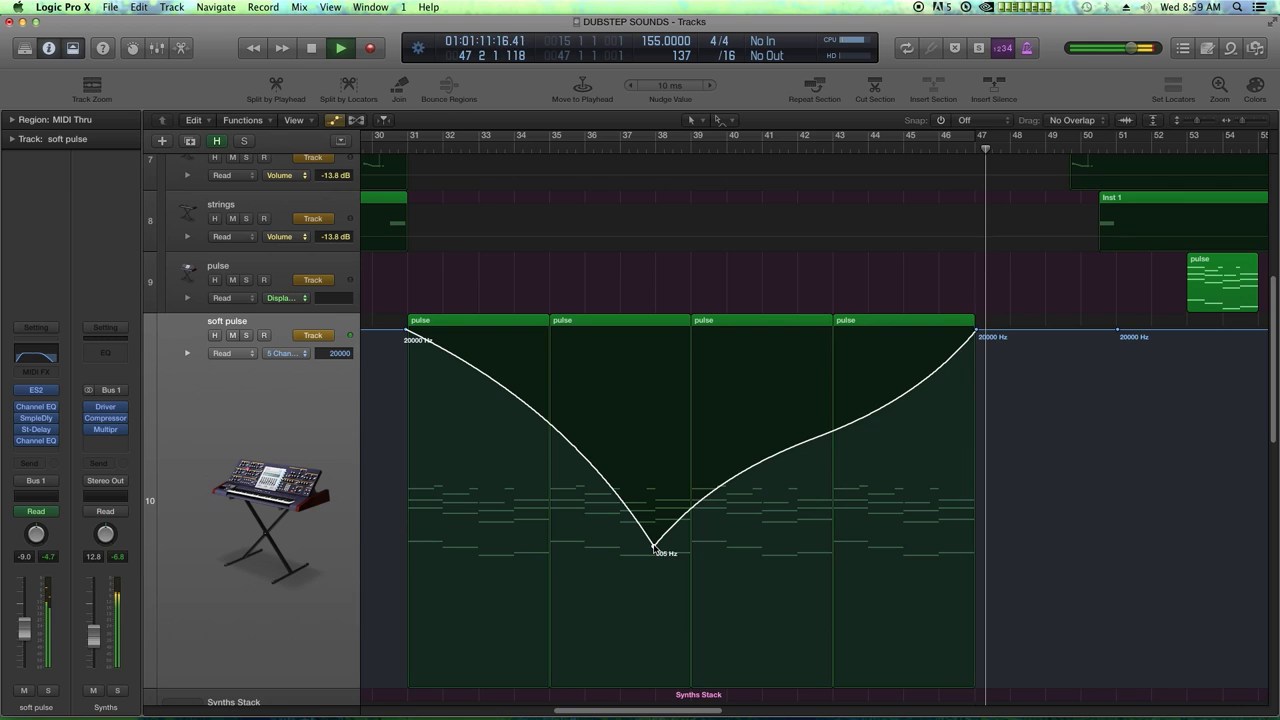
drag(654, 547, 583, 547)
Play the soft pulse regions from bar 31 and watch the automated high cut move in the track's last Channel EQ.
click(408, 145)
key(space)
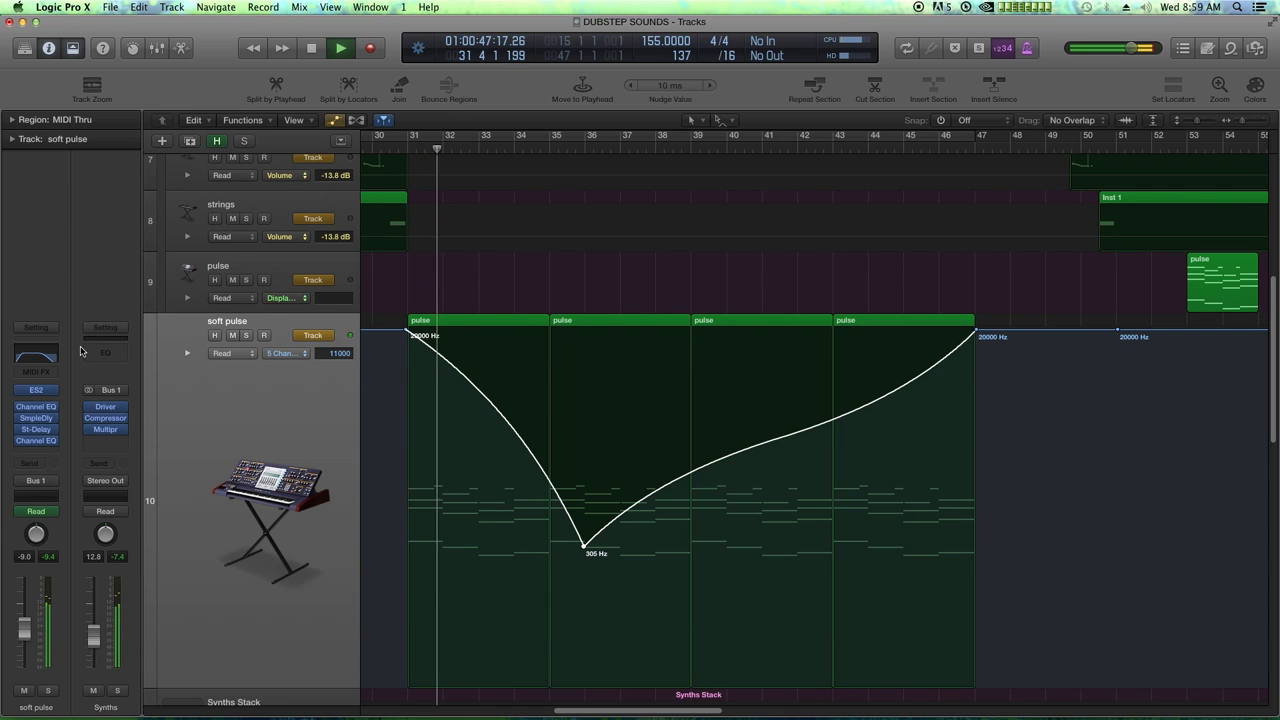
click(37, 408)
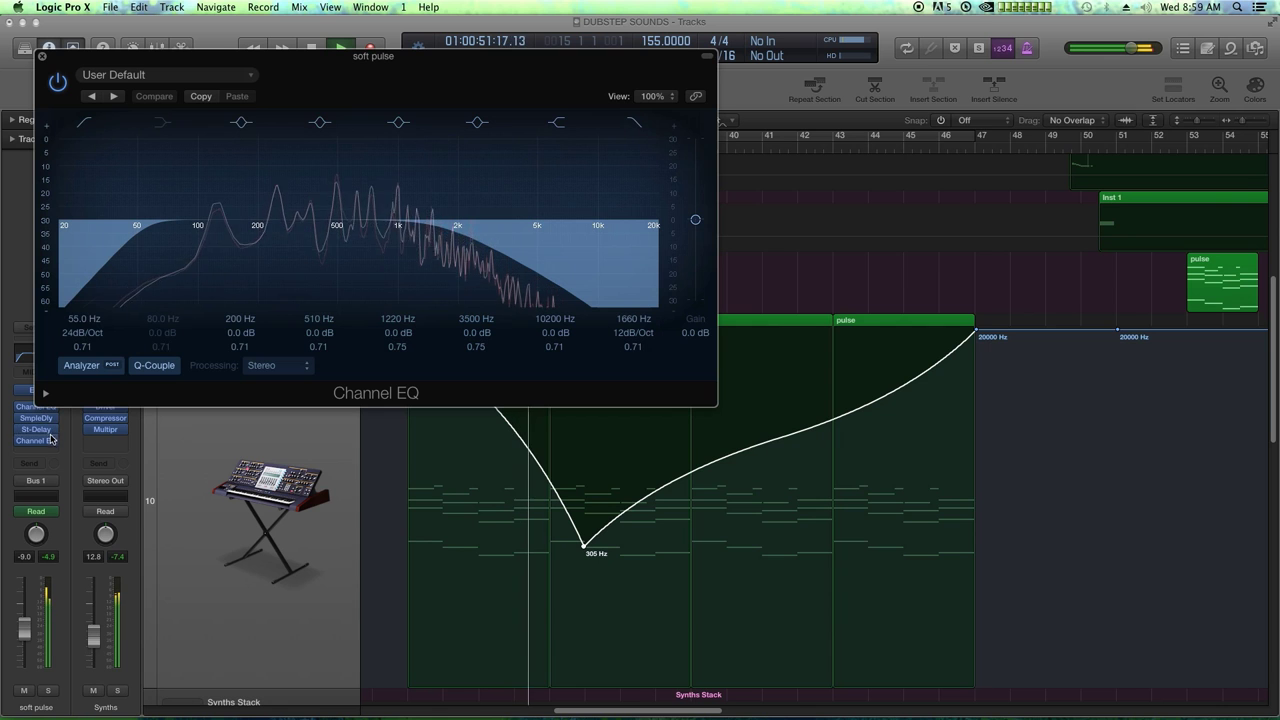
click(36, 441)
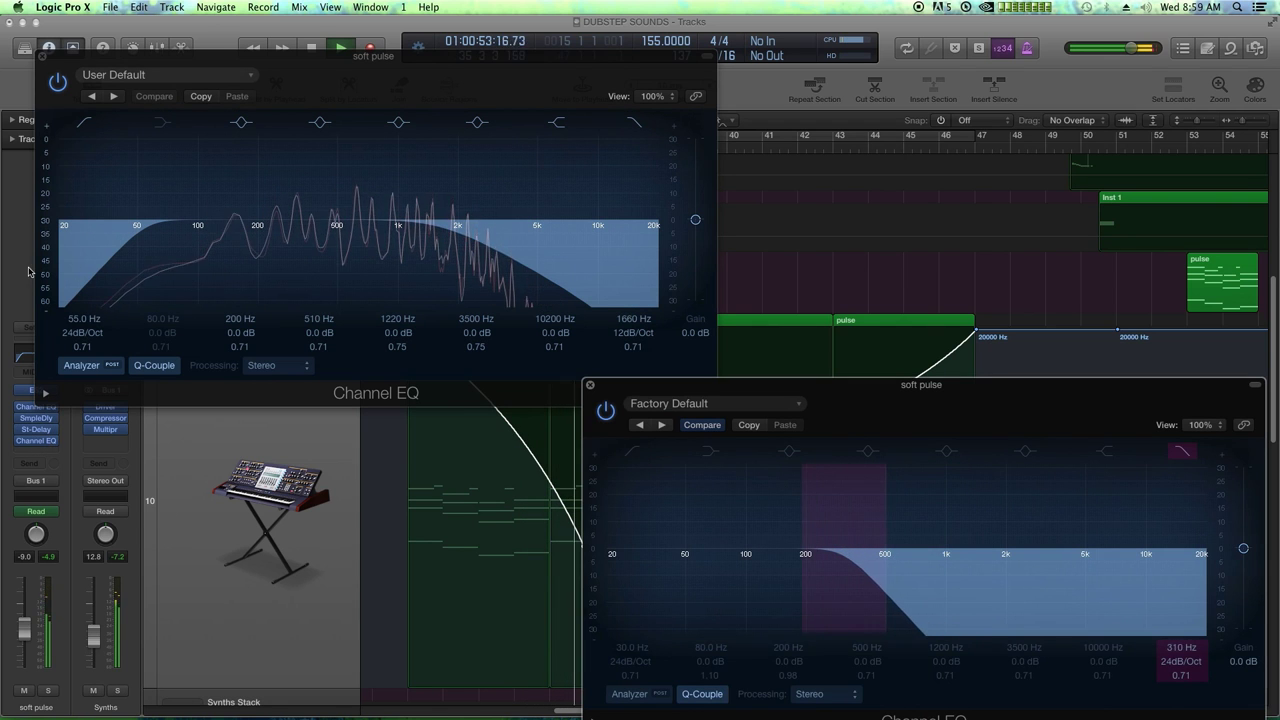
click(41, 60)
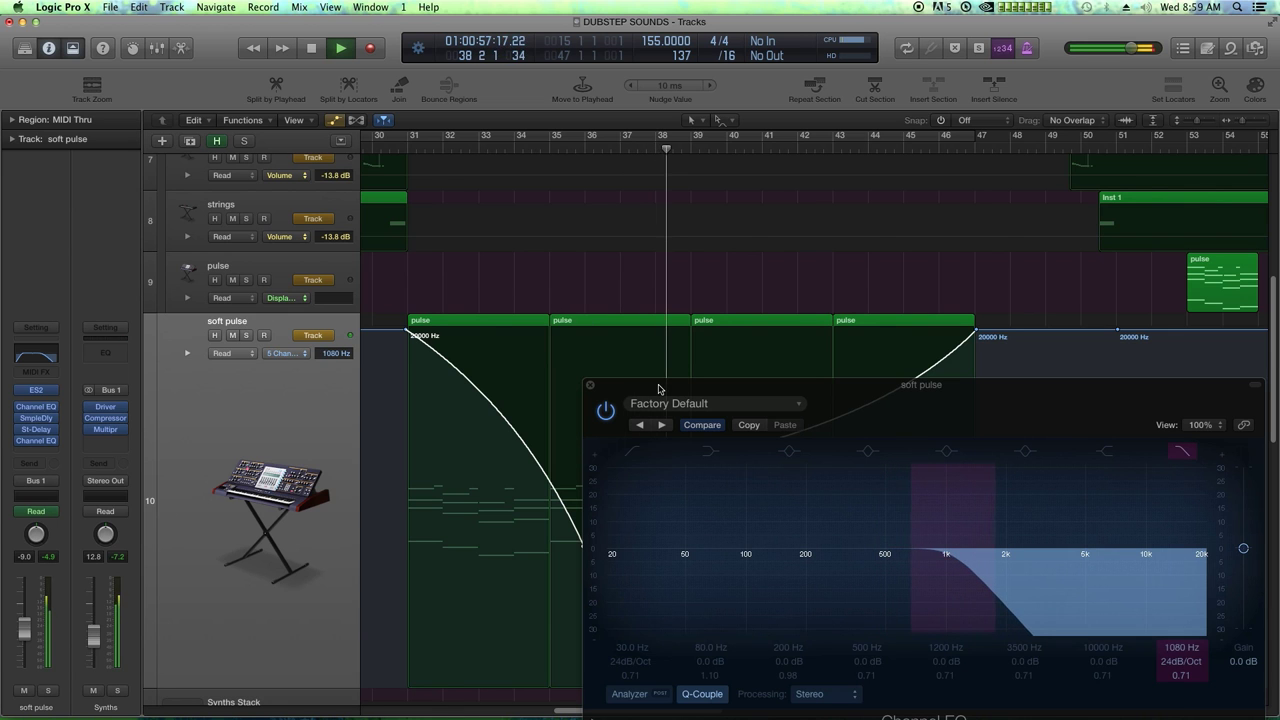
drag(657, 377, 68, 99)
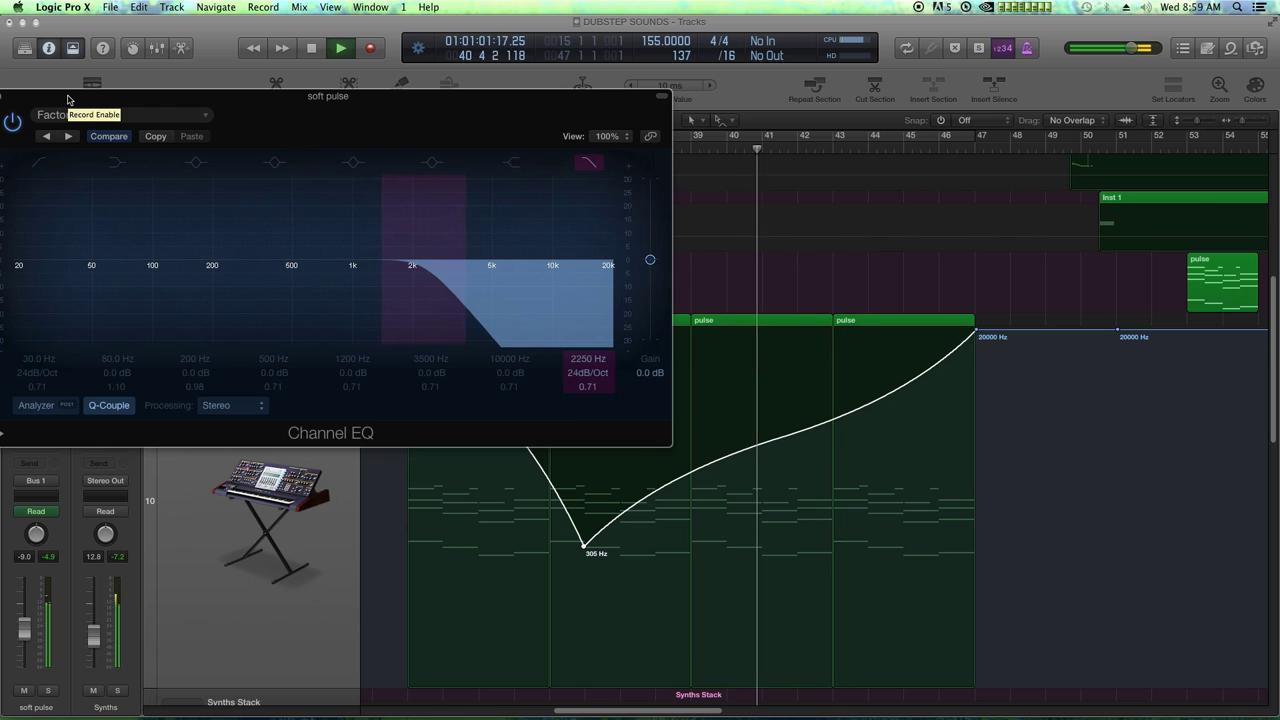
drag(68, 99, 90, 101)
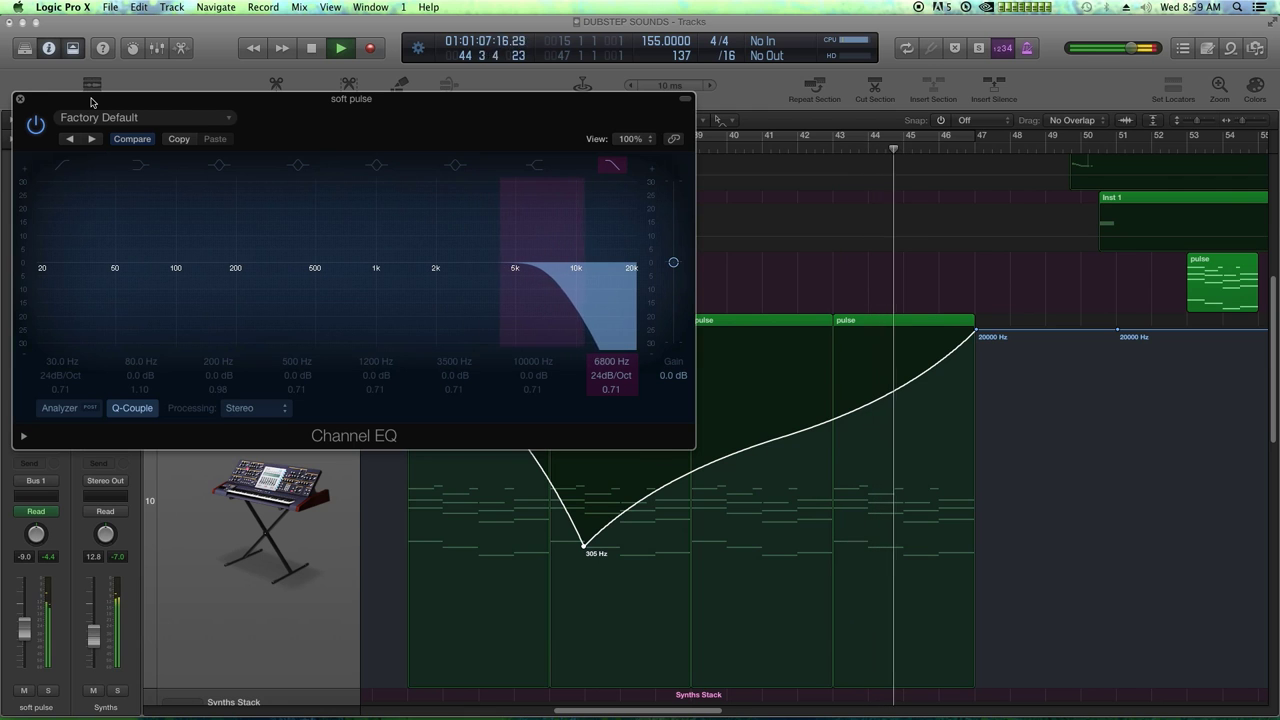
click(20, 102)
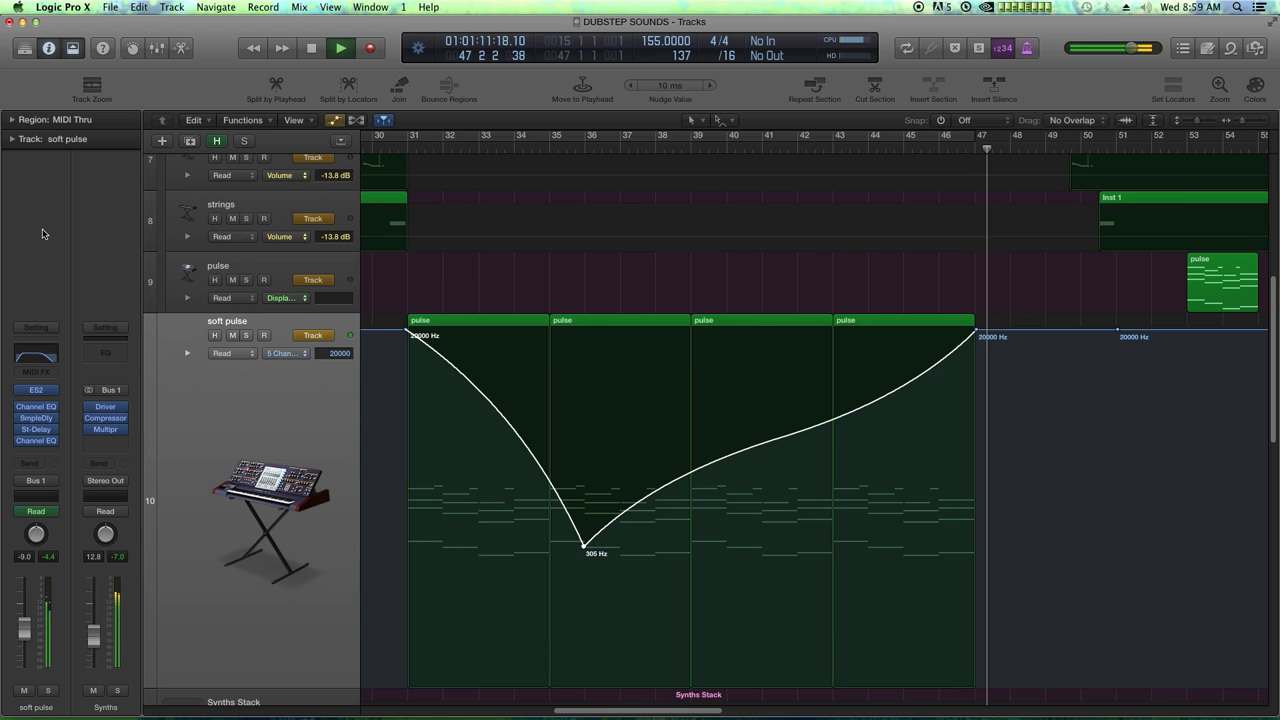
key(space)
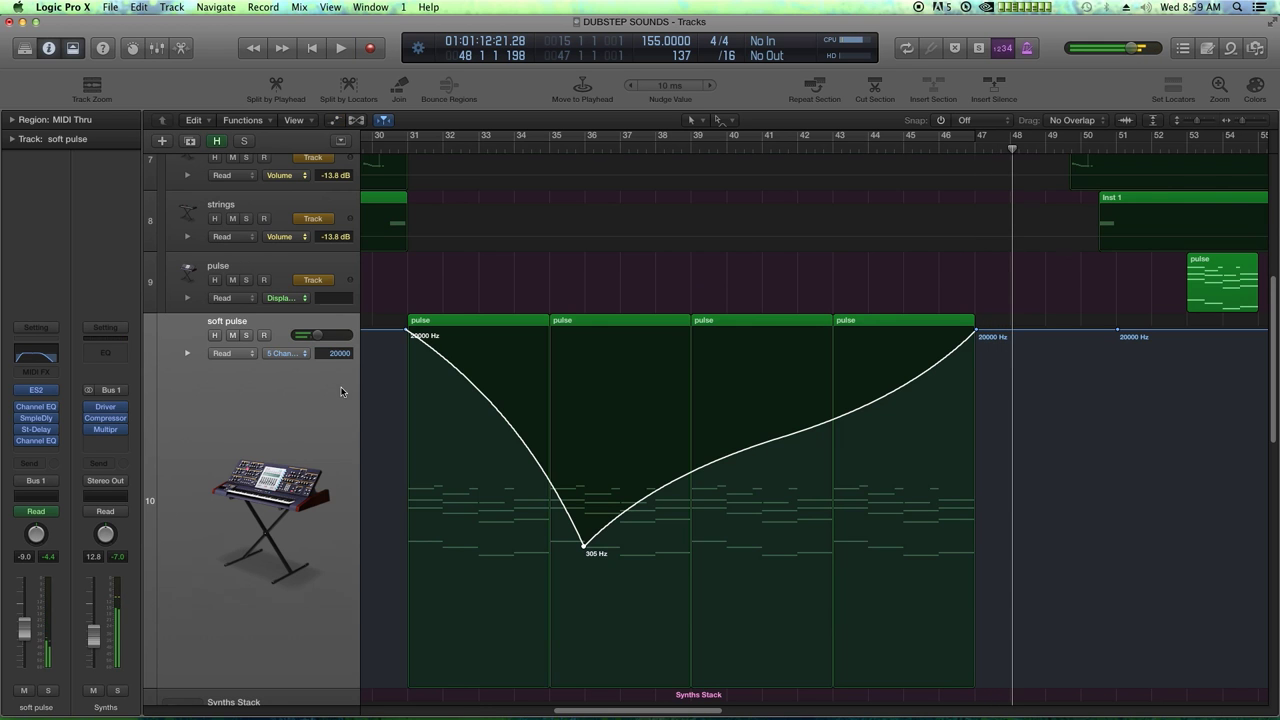
Hide the automation in the tracks area.
key(a)
scroll(434, 459, down, 1)
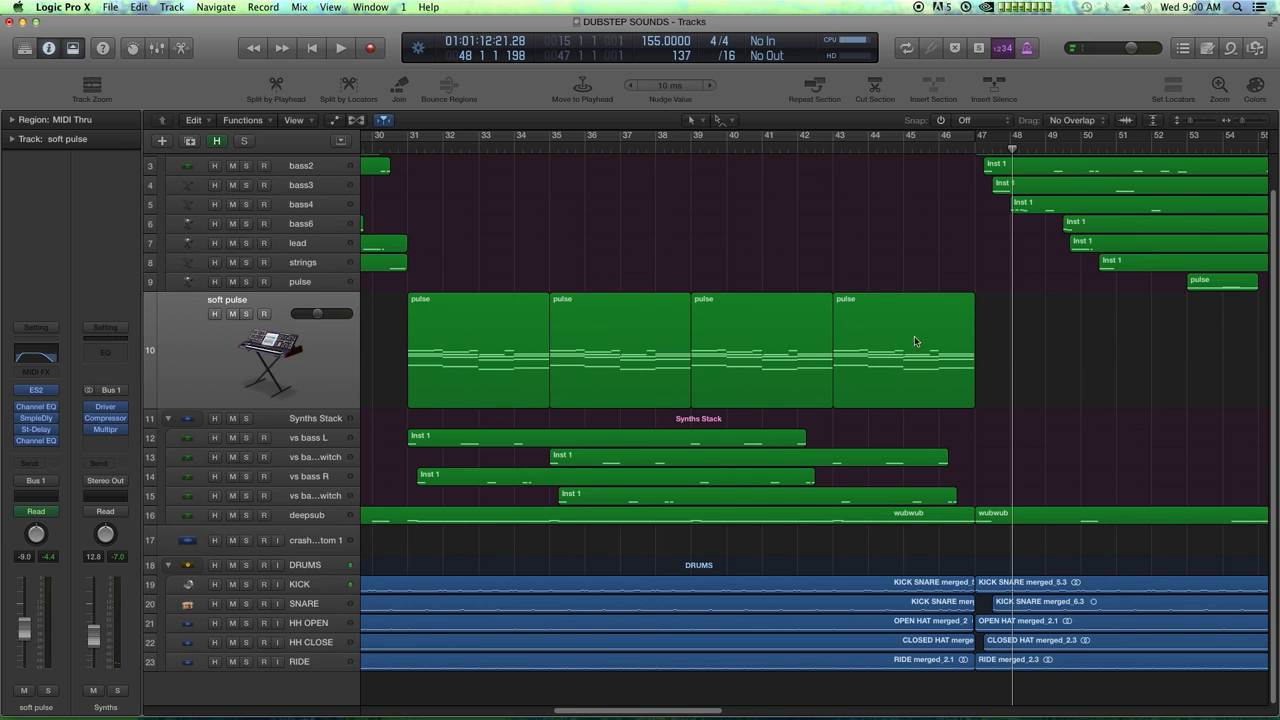
key(super+Left)
key(super+Left)
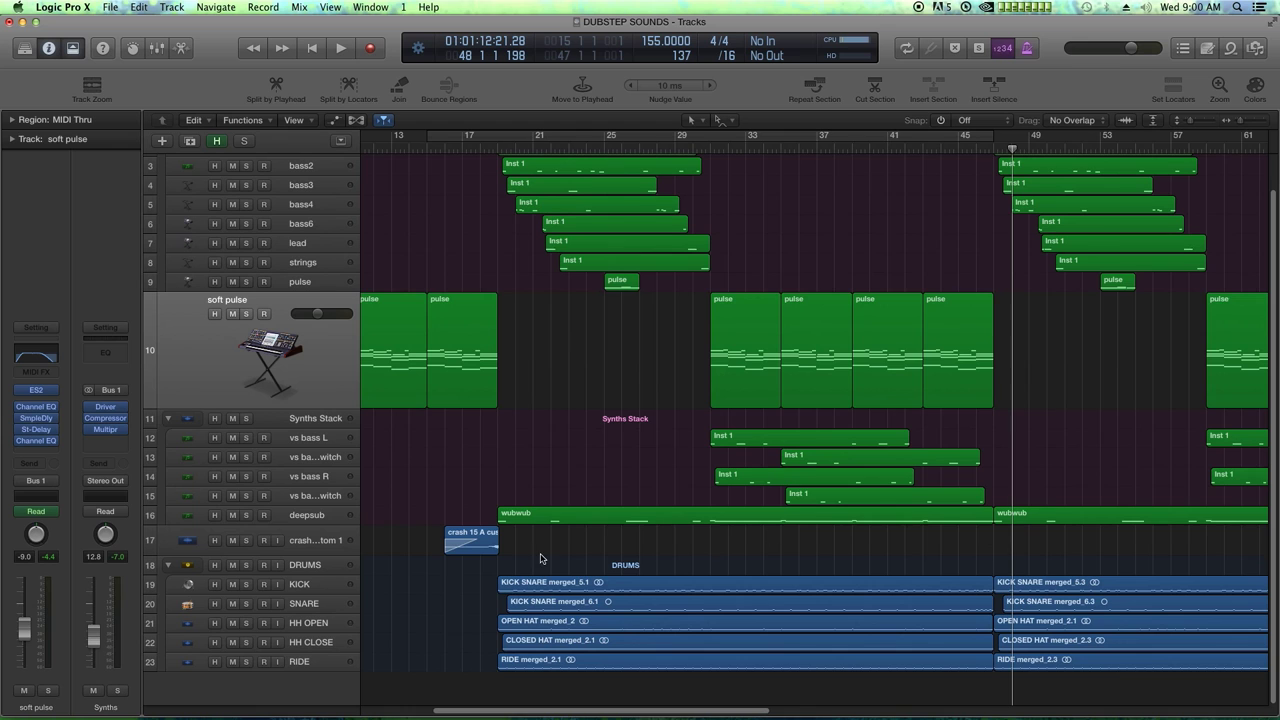
Collapse the DRUMS track stack, move it to the top of the track list and increase its track height.
click(304, 567)
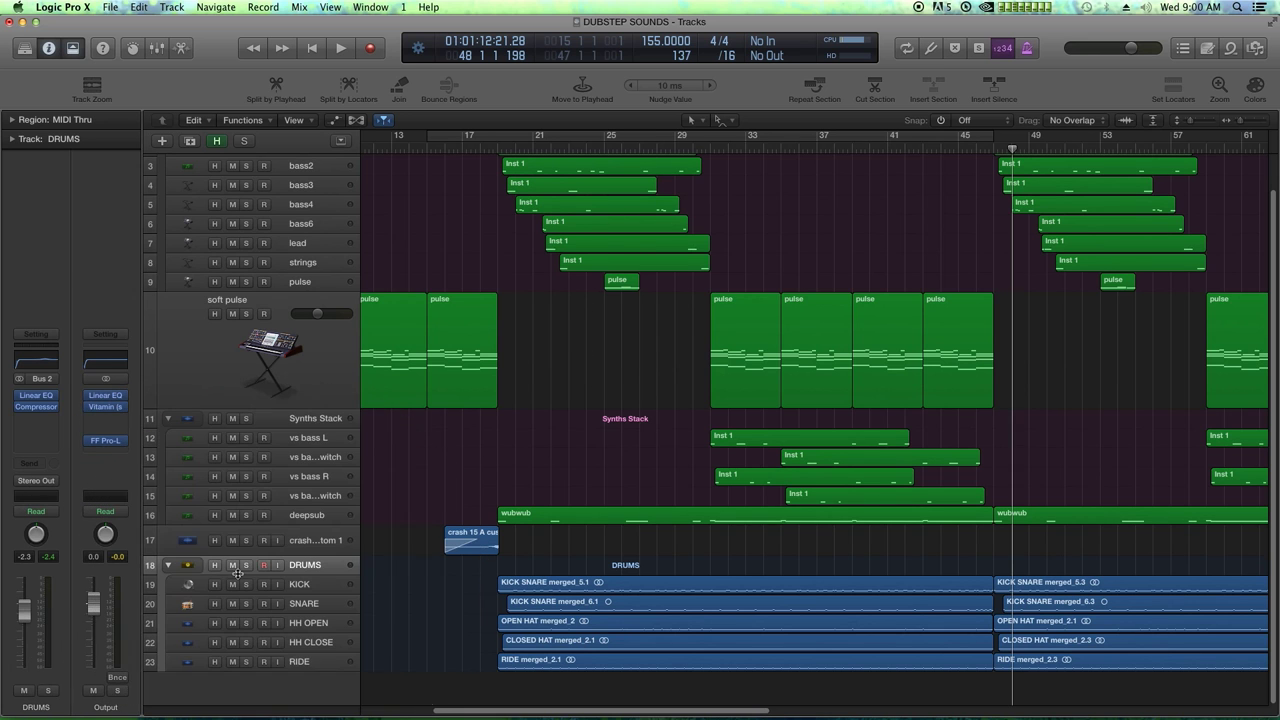
click(168, 566)
drag(299, 602, 274, 157)
drag(166, 173, 171, 328)
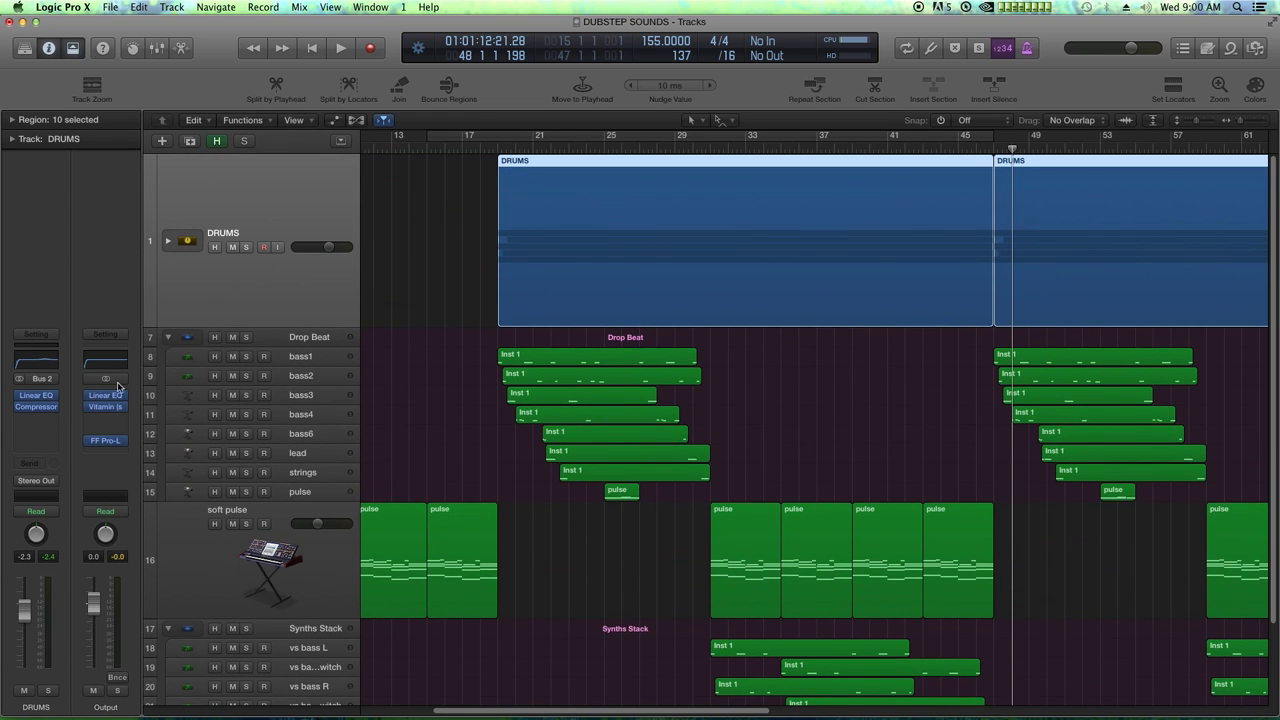
Insert a Channel EQ after the Compressor on the DRUMS stack and move its window clear of the regions.
click(50, 427)
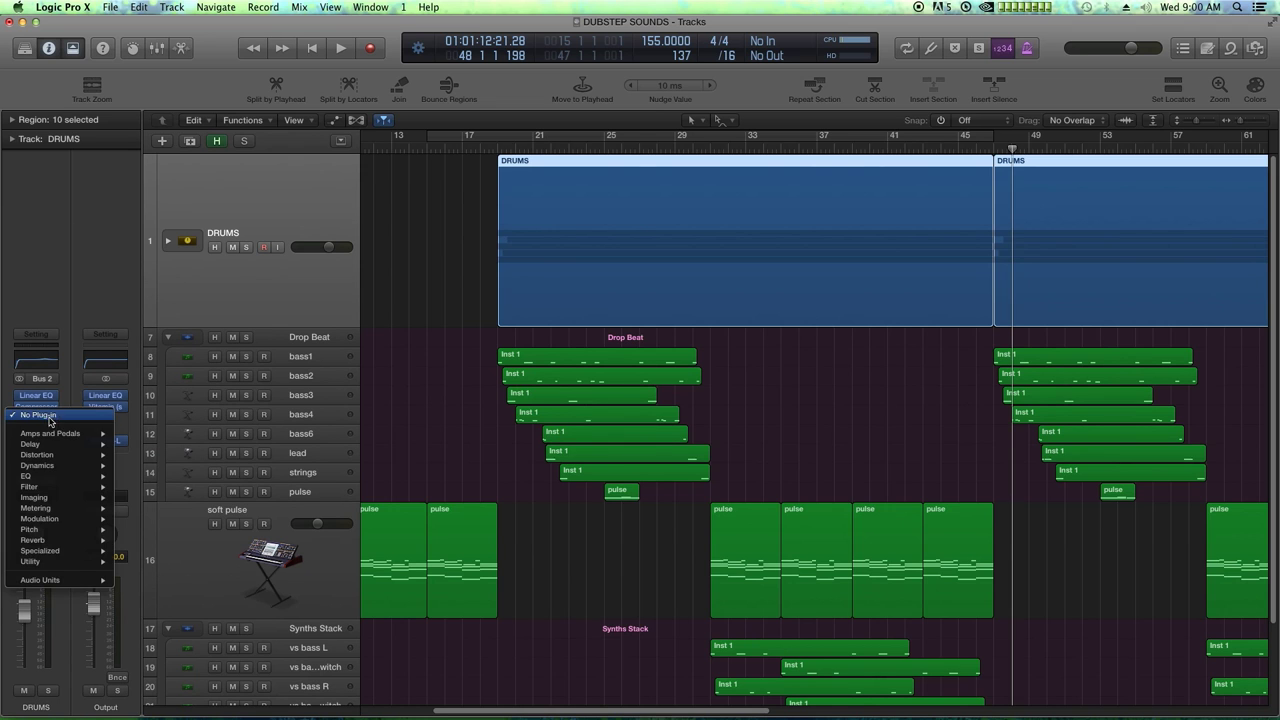
mouse_move(56, 480)
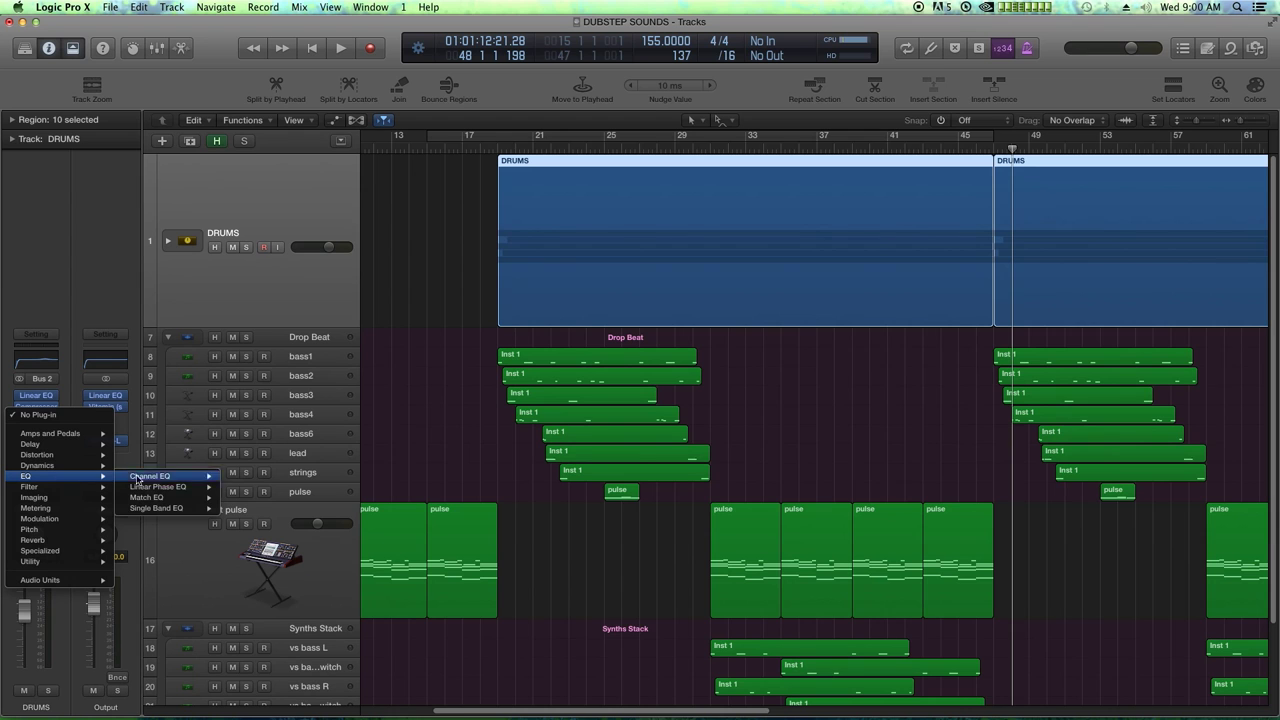
click(252, 478)
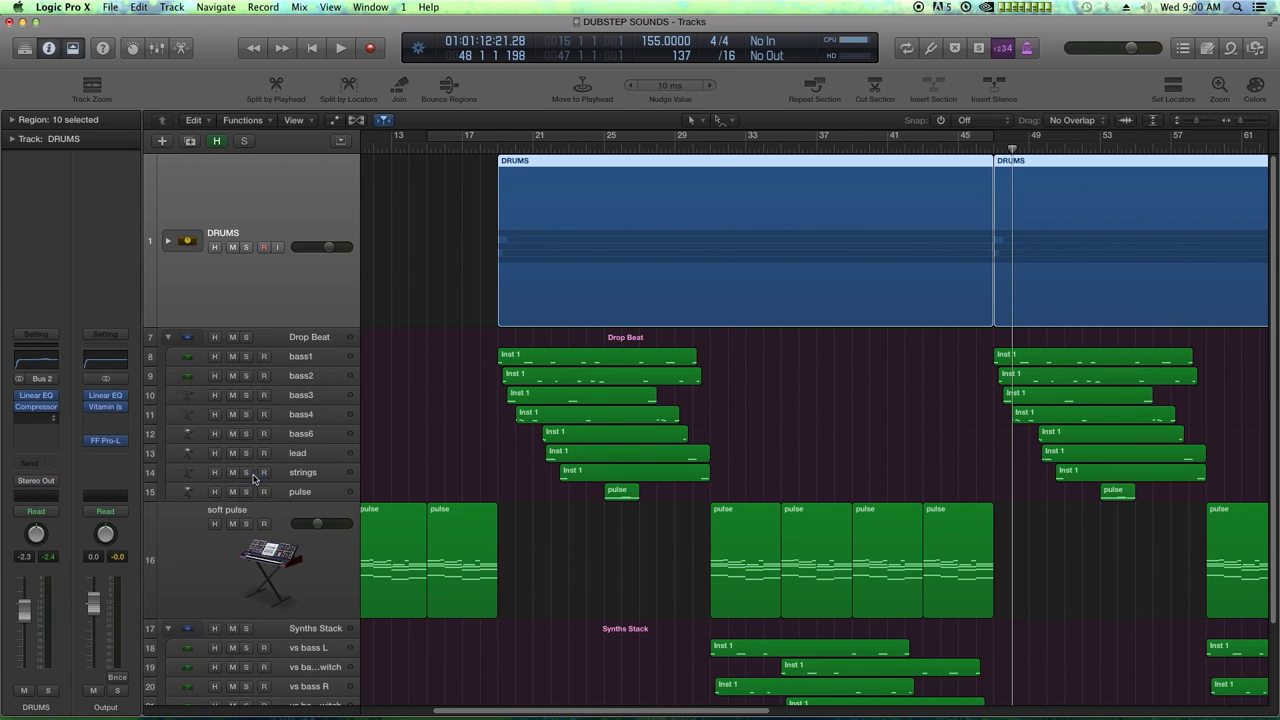
drag(376, 50, 440, 409)
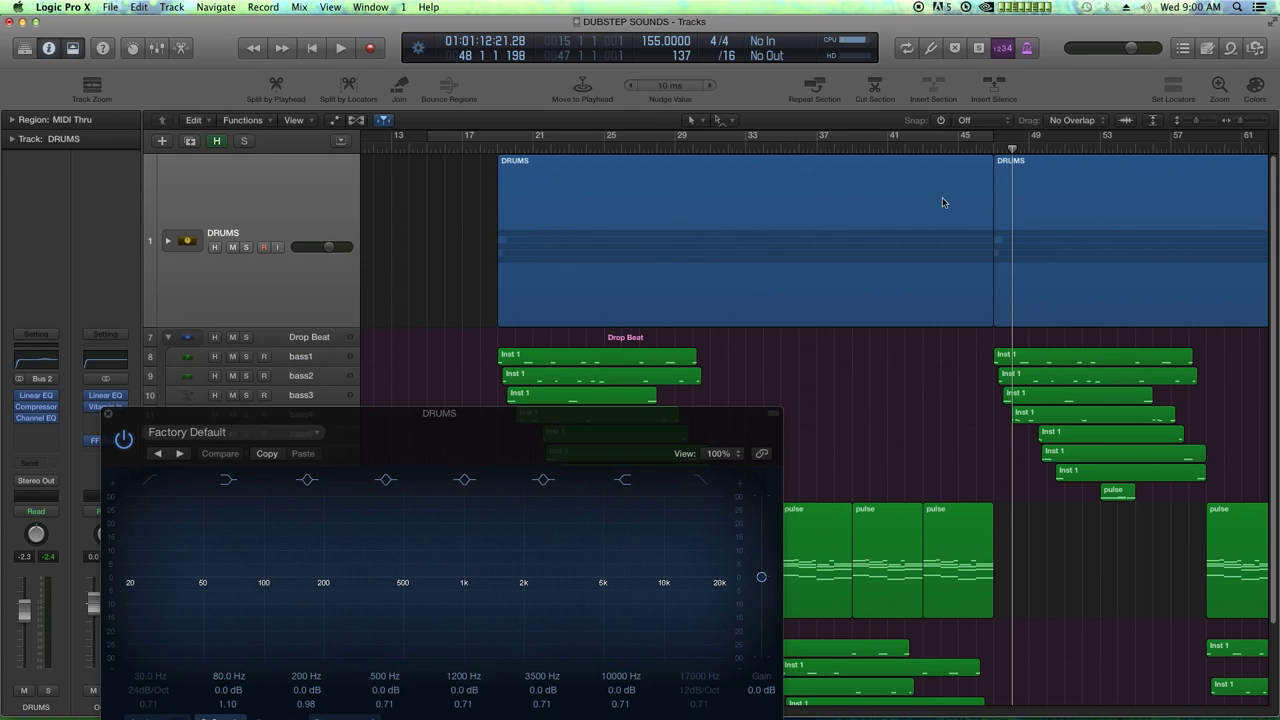
key(a)
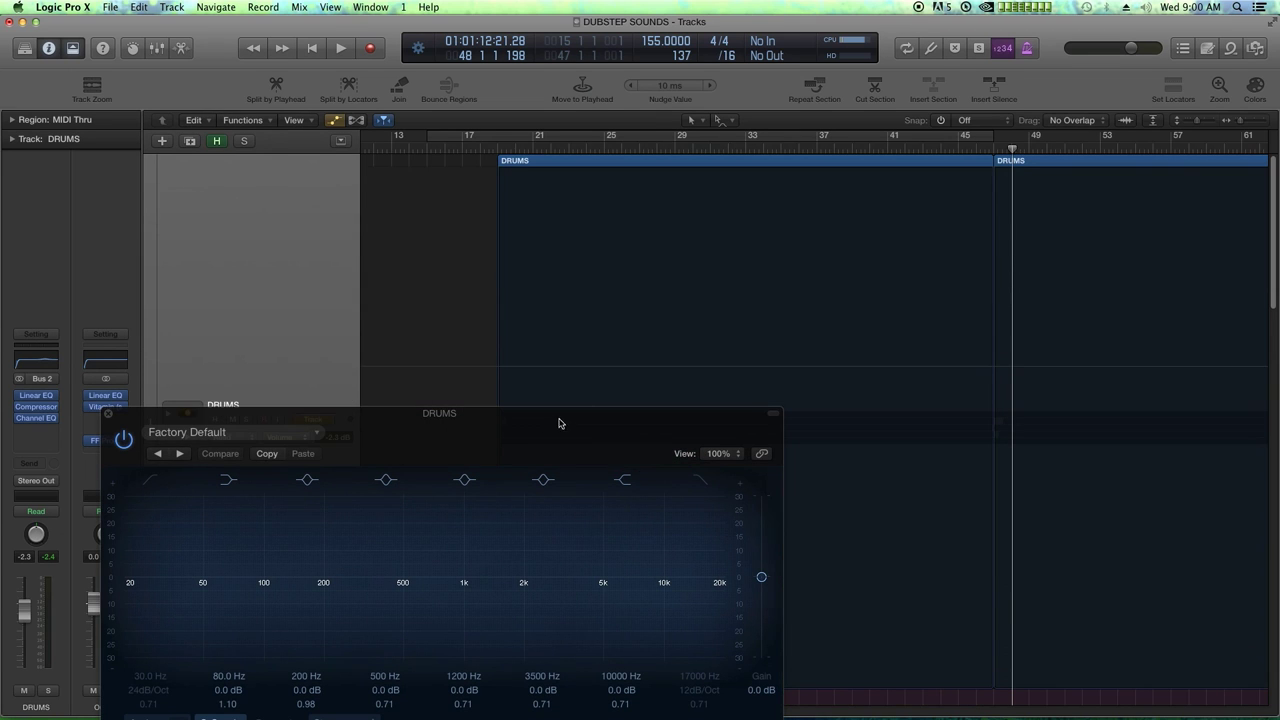
drag(559, 423, 282, 84)
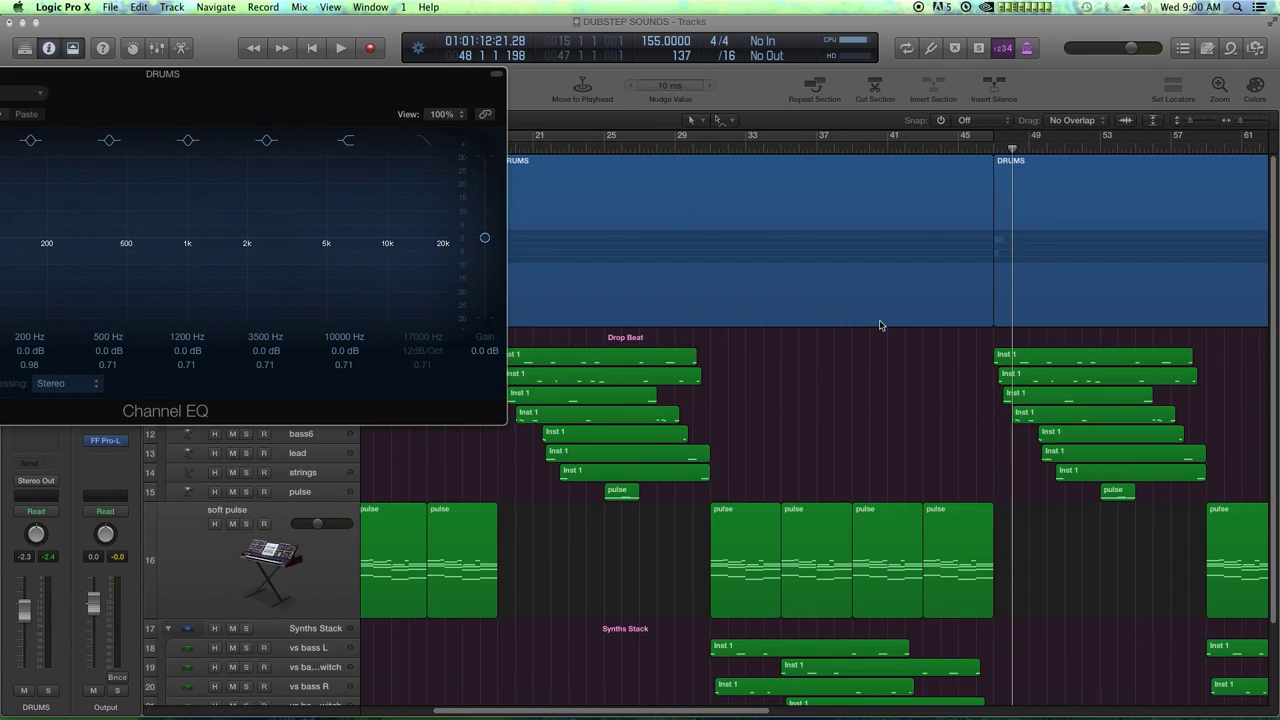
key(super+w)
Set the cycle range from bar 31 to bar 47 and close the Channel EQ window.
click(692, 135)
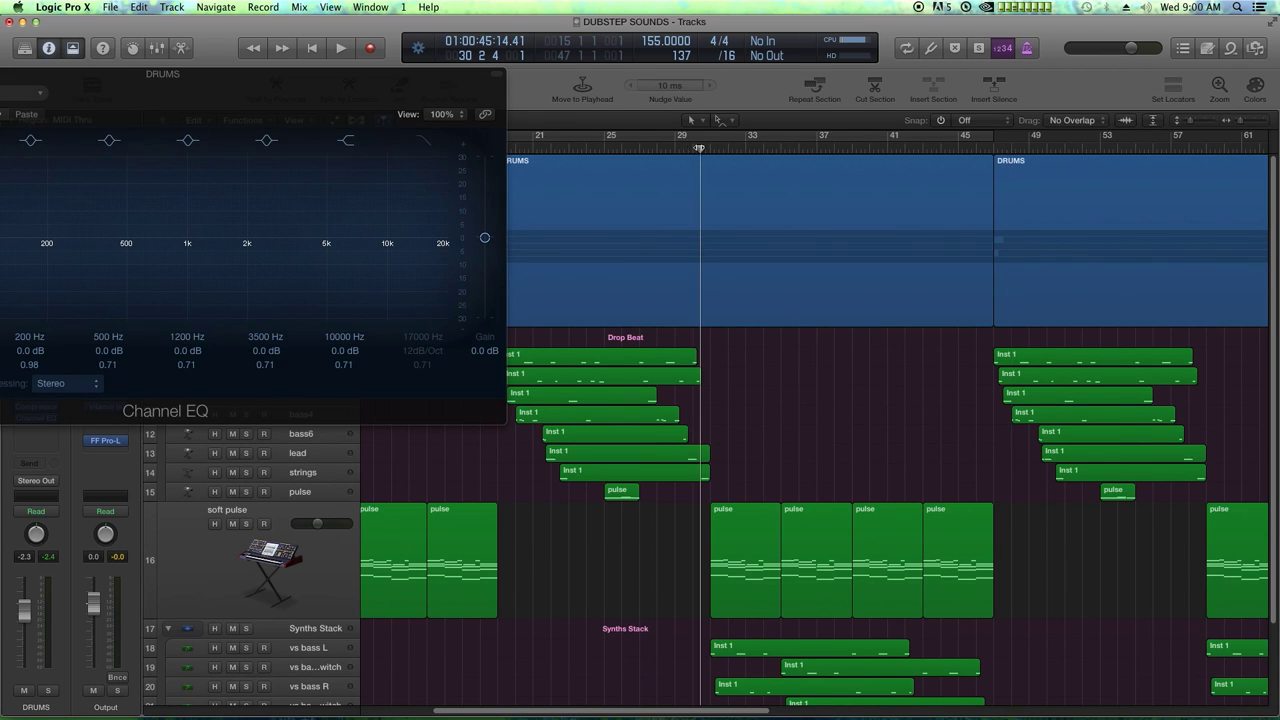
key(super+Right)
key(super+Right)
drag(755, 143, 935, 185)
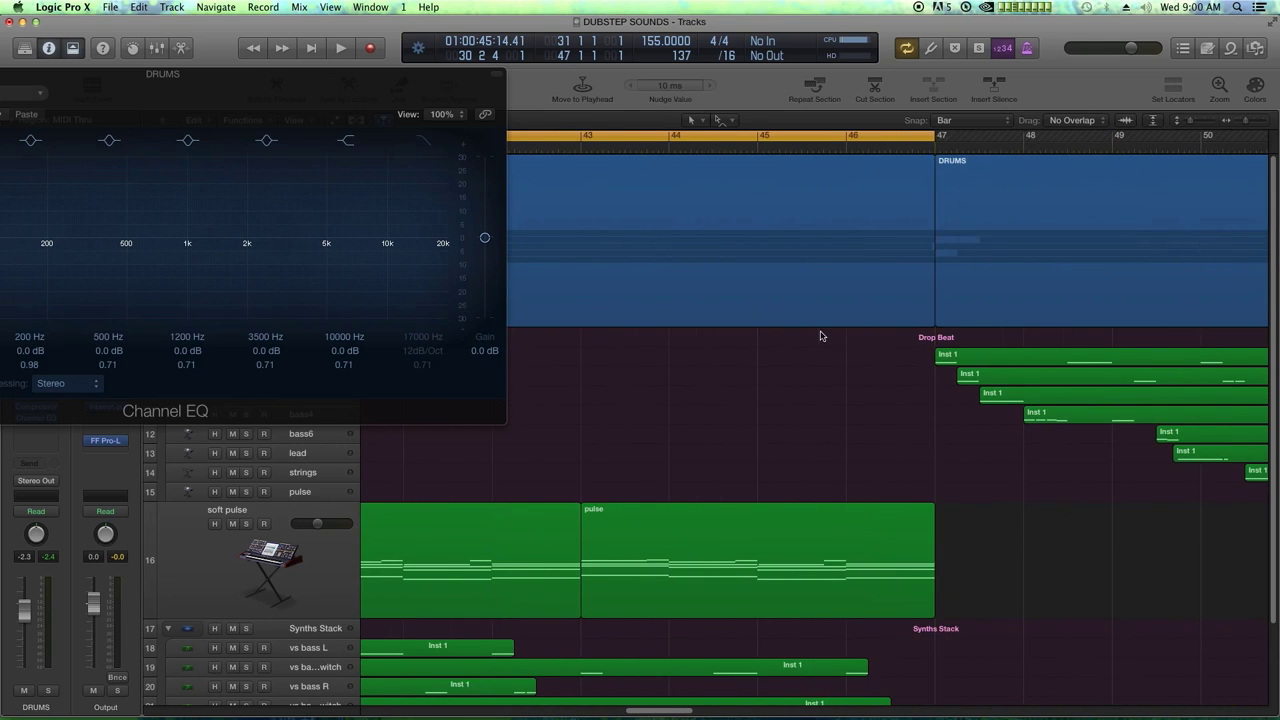
key(super+Left)
key(super+Left)
key(super+Left)
drag(143, 88, 817, 143)
click(578, 138)
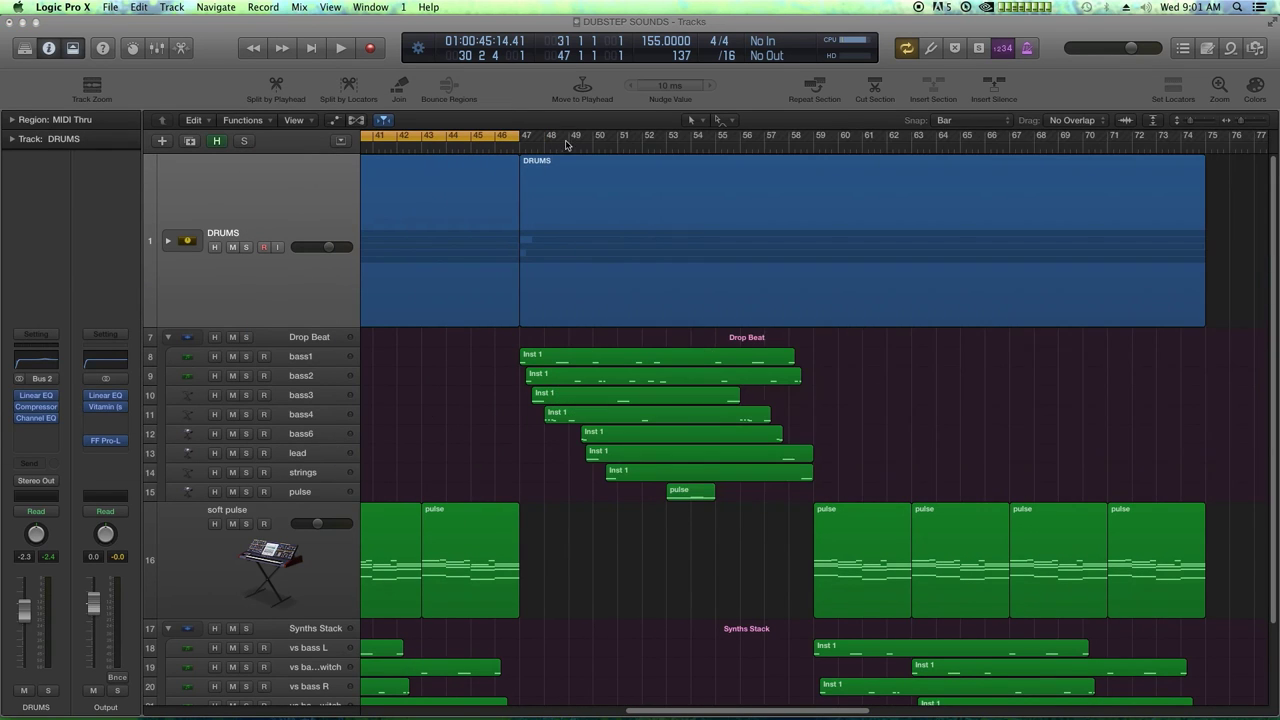
In the DRUMS Channel EQ, switch off the low shelf, first three peak and high shelf bands, and enable the high cut.
click(50, 419)
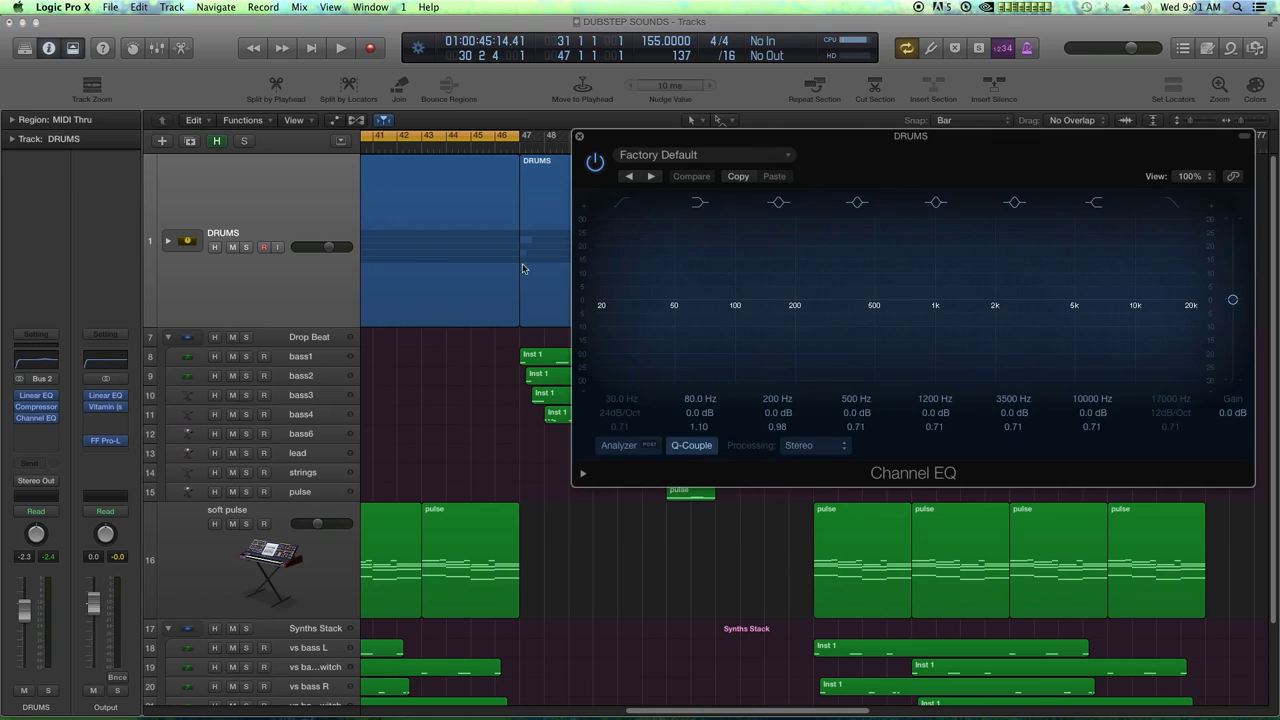
click(857, 206)
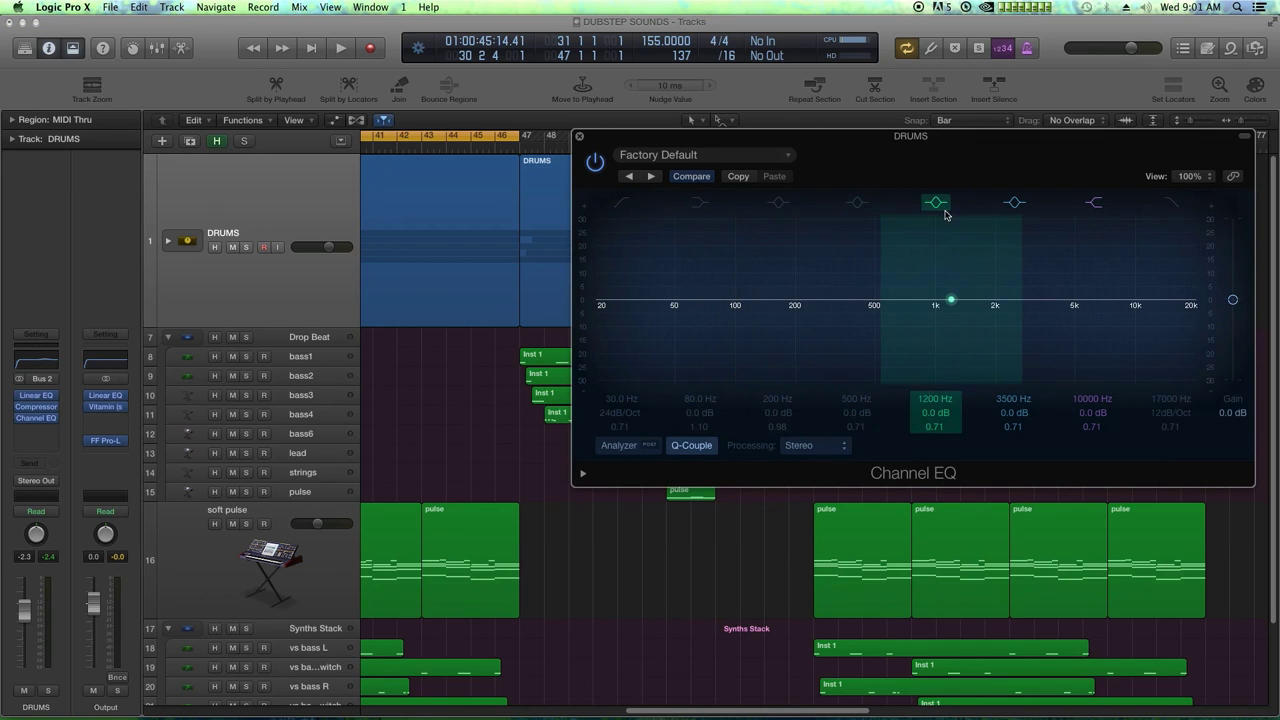
click(1097, 206)
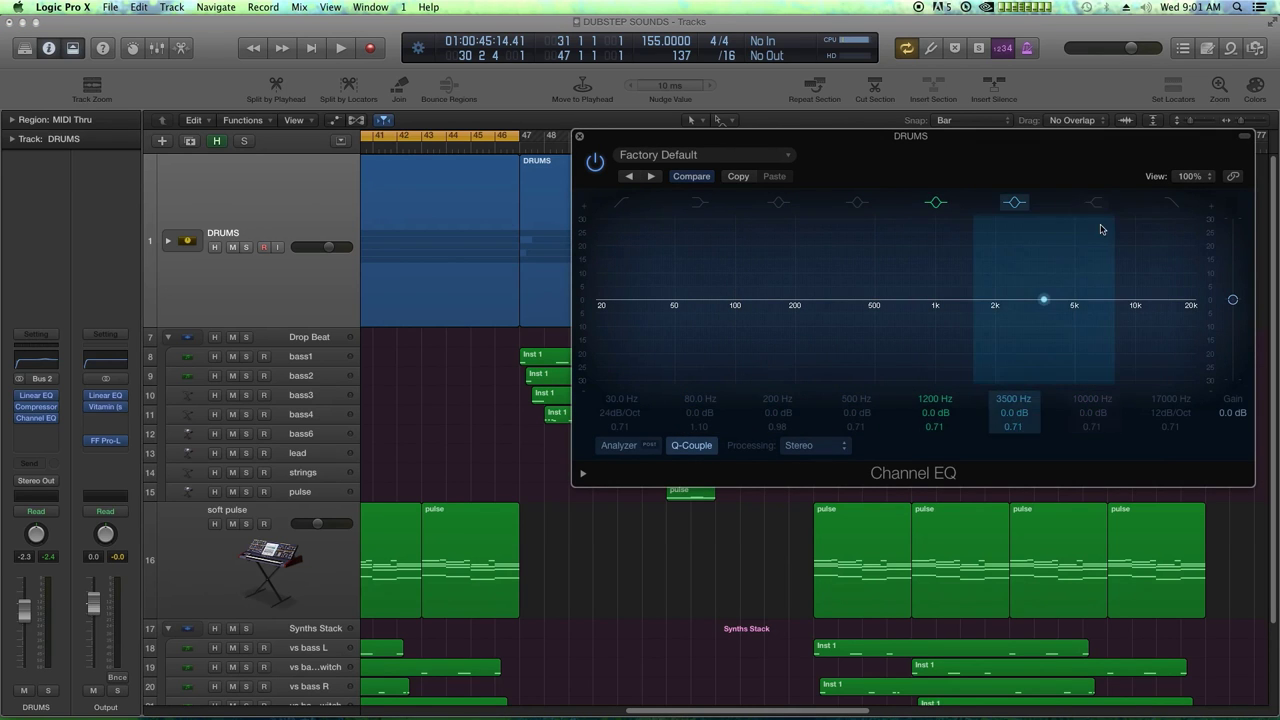
click(1171, 203)
click(937, 204)
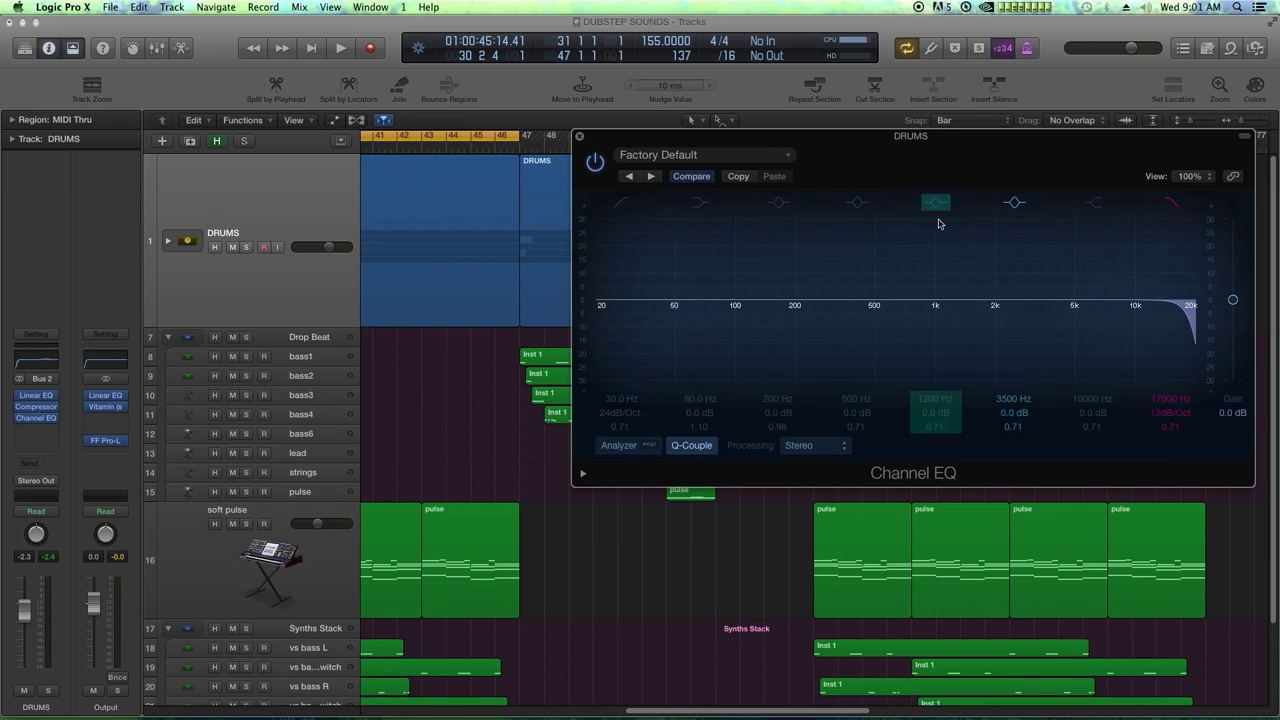
Set the high cut to 7600 Hz with a 48 dB/Oct slope and close the EQ.
drag(1171, 401, 1171, 488)
drag(1177, 410, 1171, 380)
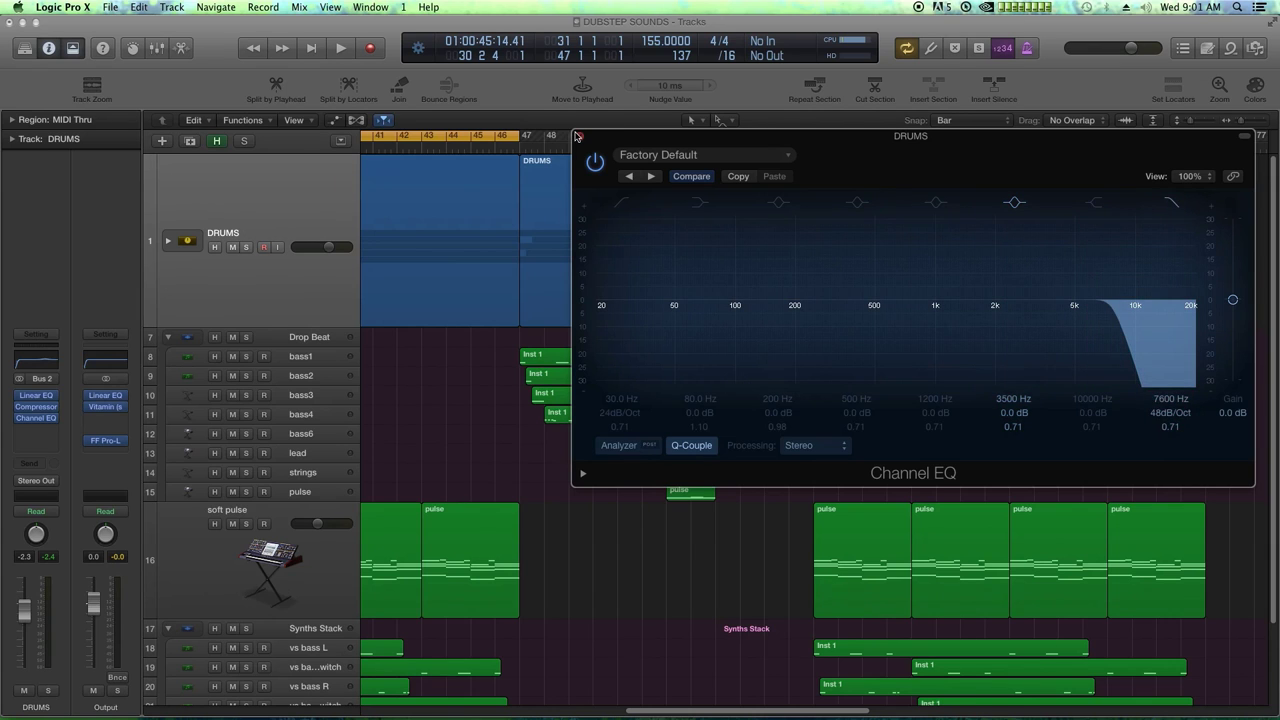
click(577, 136)
Show automation on the DRUMS stack and choose the Channel EQ's High Cut Frequency as its automation parameter.
key(super+Left)
key(super+Left)
key(super+Left)
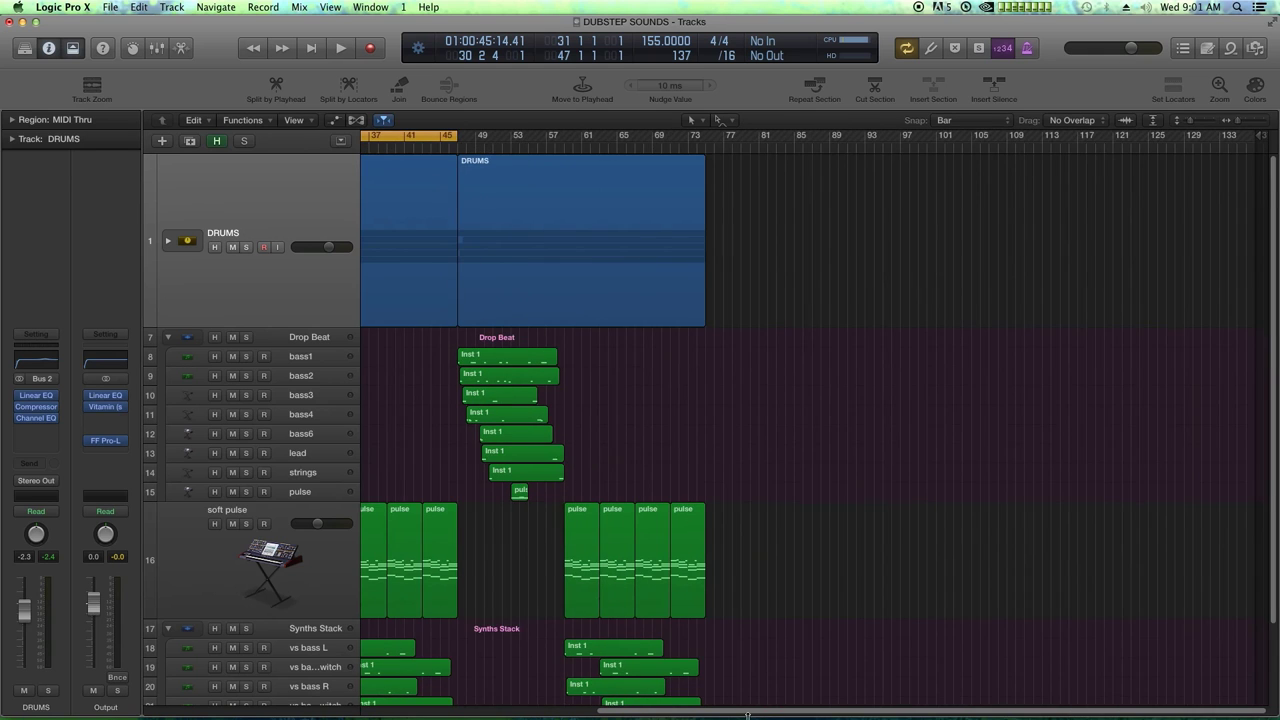
scroll(583, 563, left, 10)
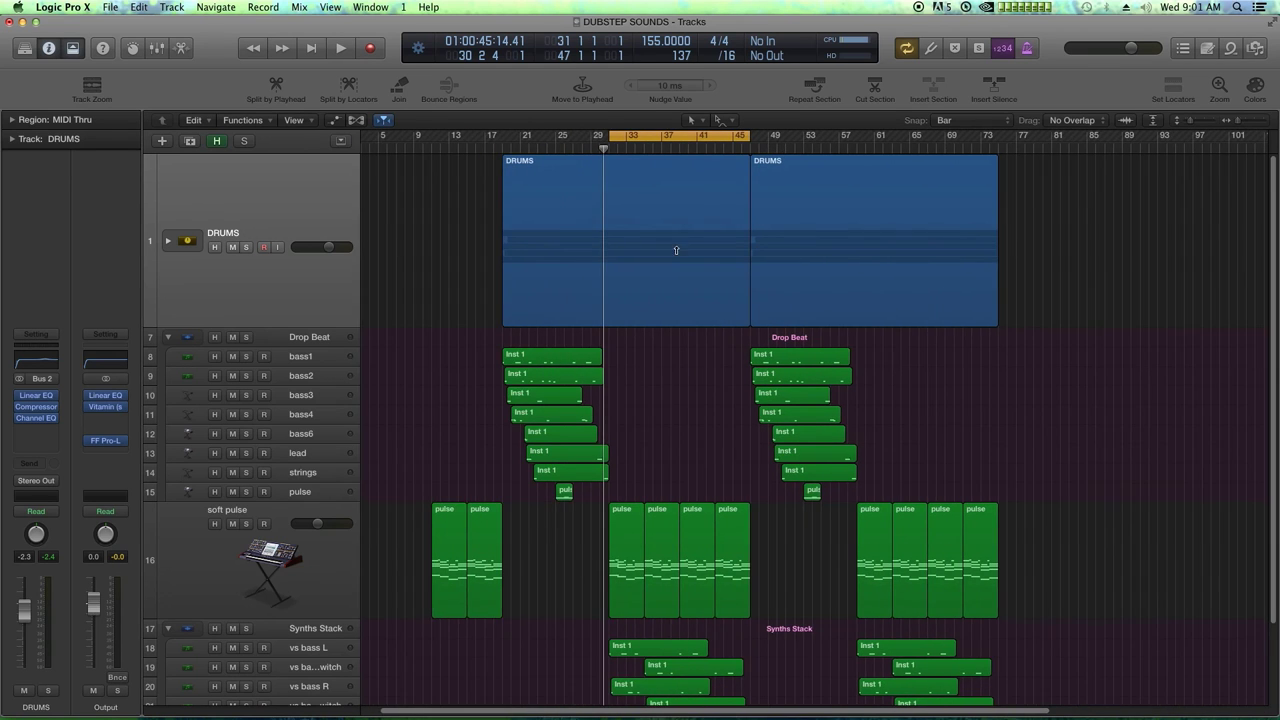
key(super+Right)
key(super+Right)
click(255, 202)
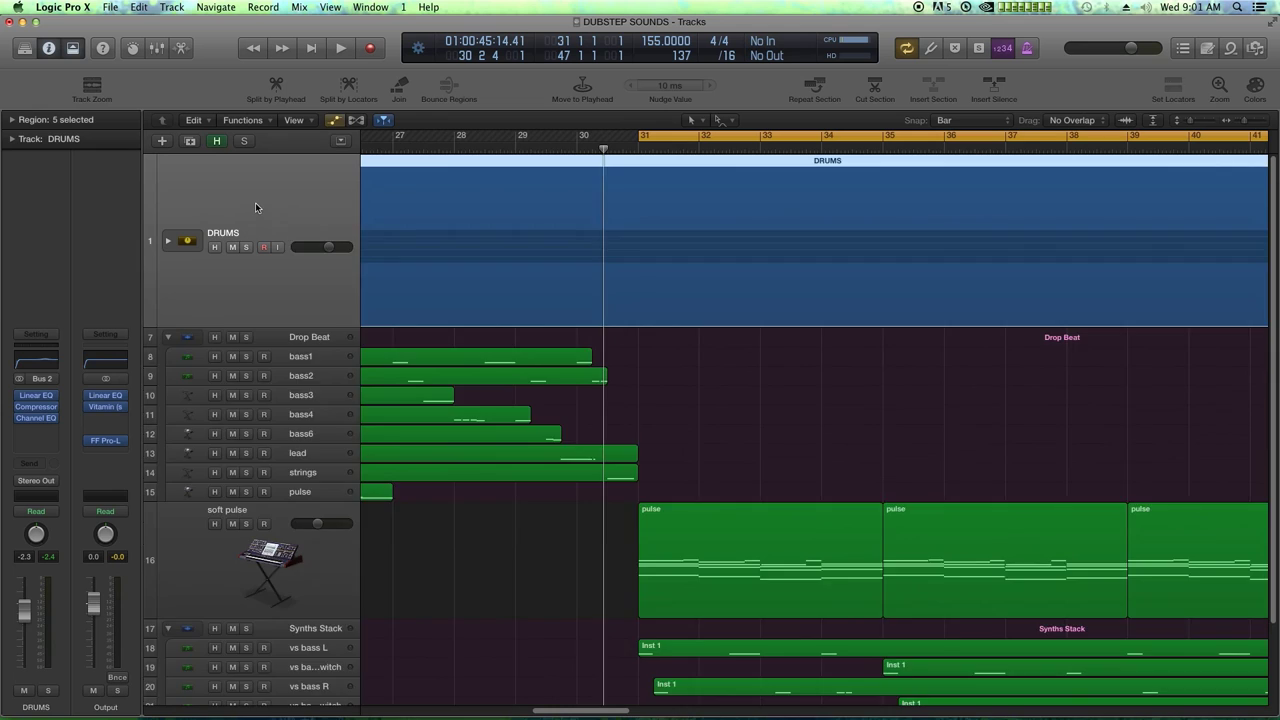
key(a)
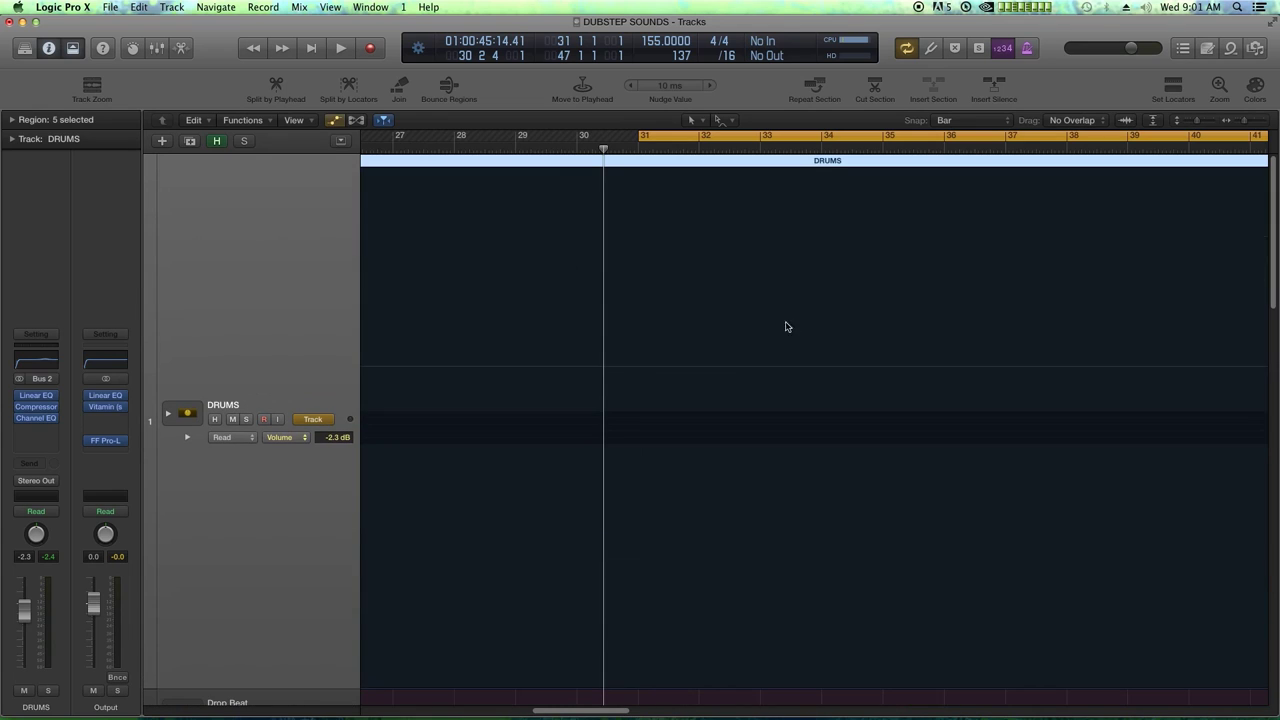
click(232, 437)
click(281, 440)
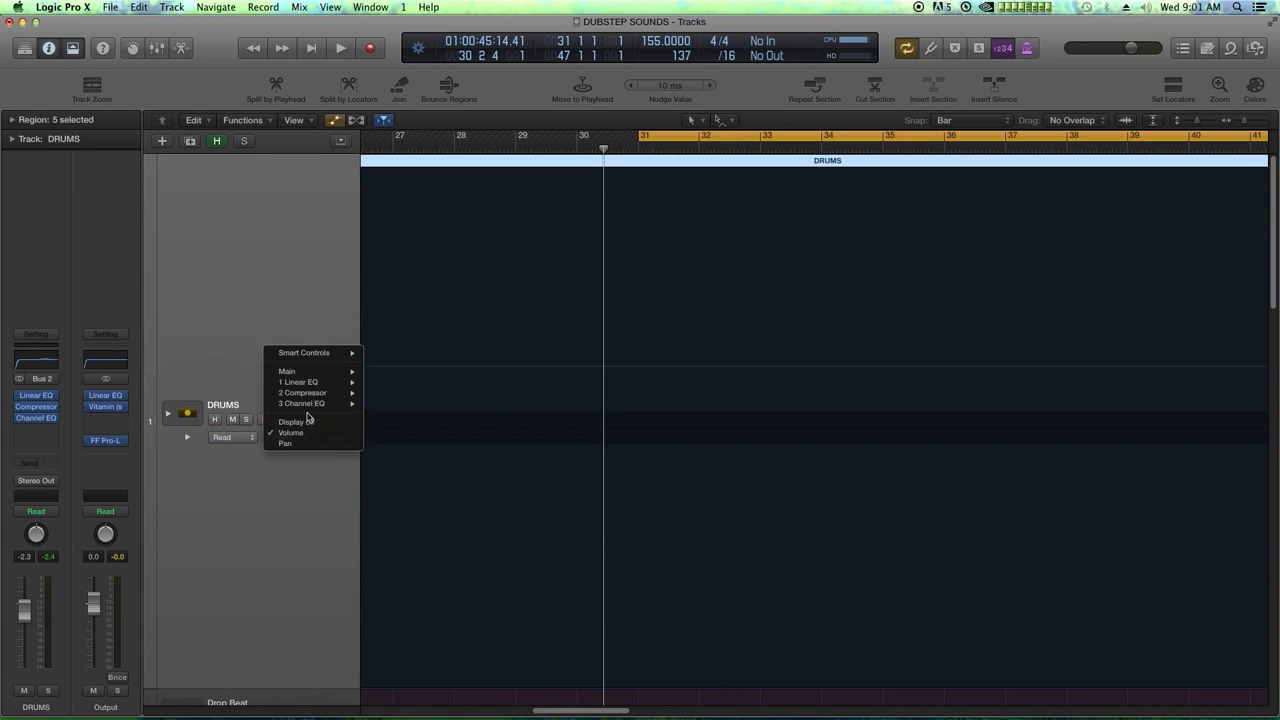
mouse_move(306, 404)
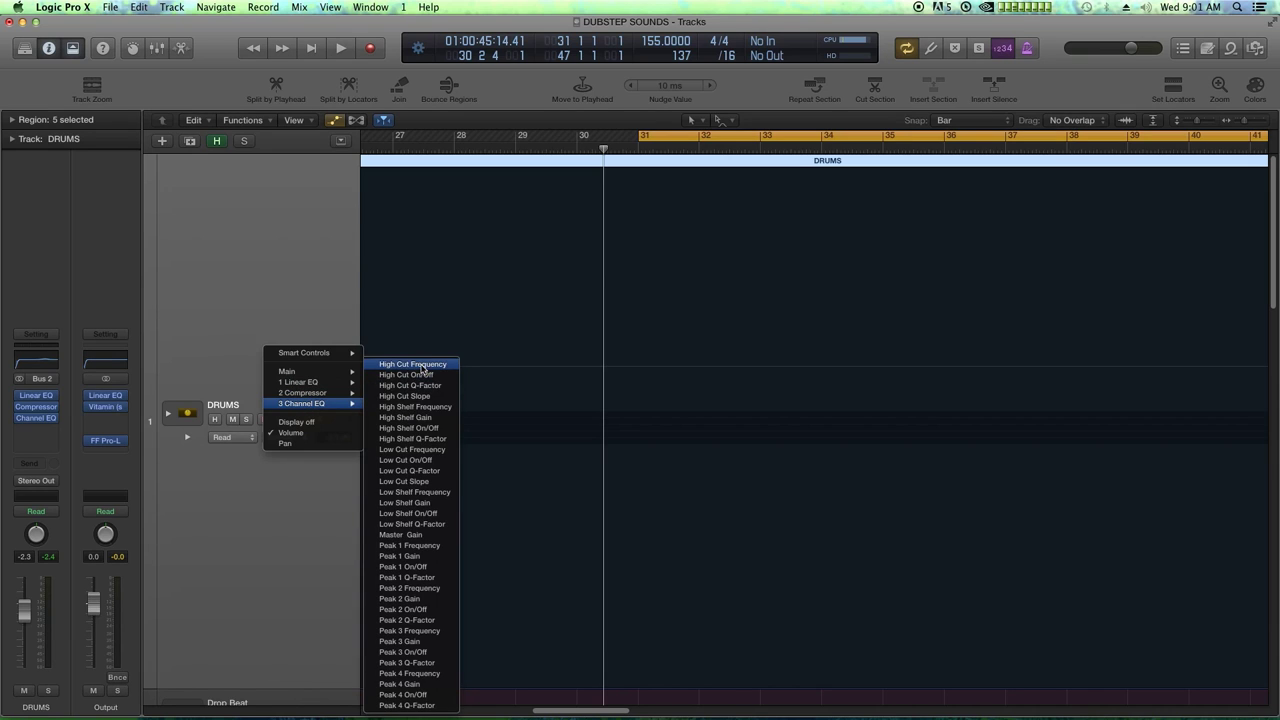
click(413, 365)
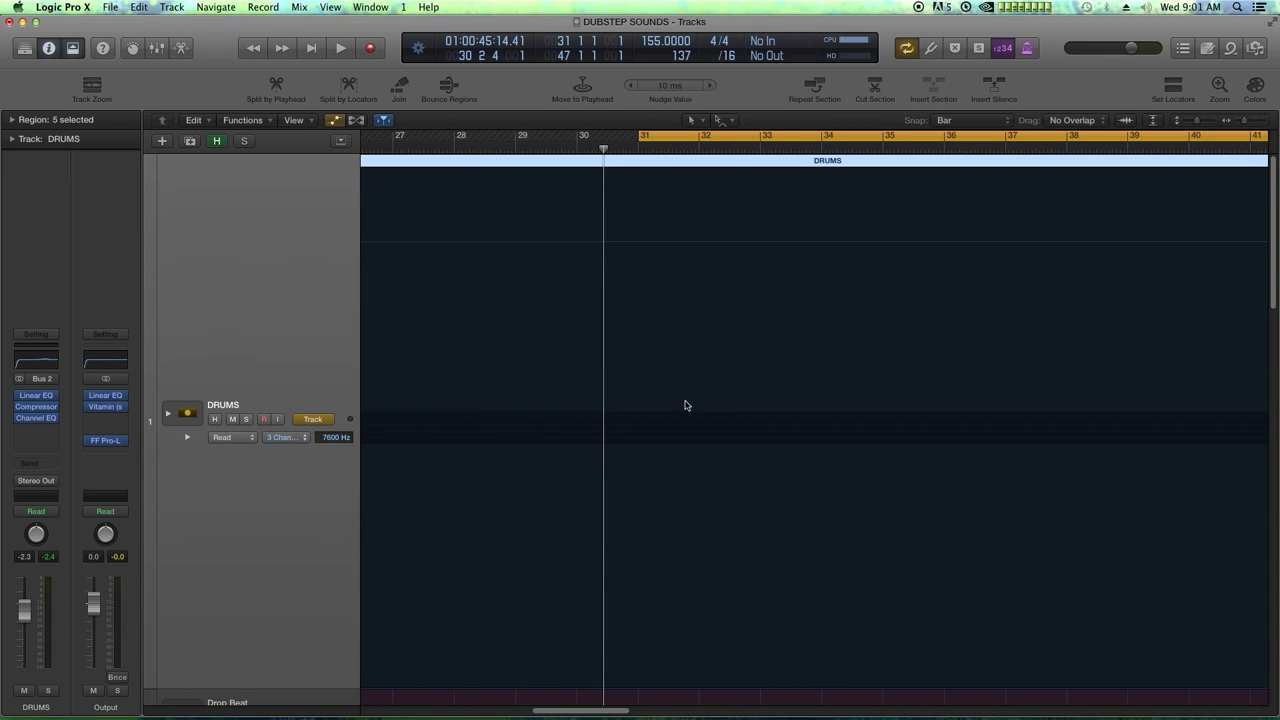
Add two high cut automation points close together at the start of bar 31 on the DRUMS stack.
click(639, 147)
key(super+Right)
key(super+Right)
key(super+Right)
key(super+Right)
key(super+Right)
key(super+Right)
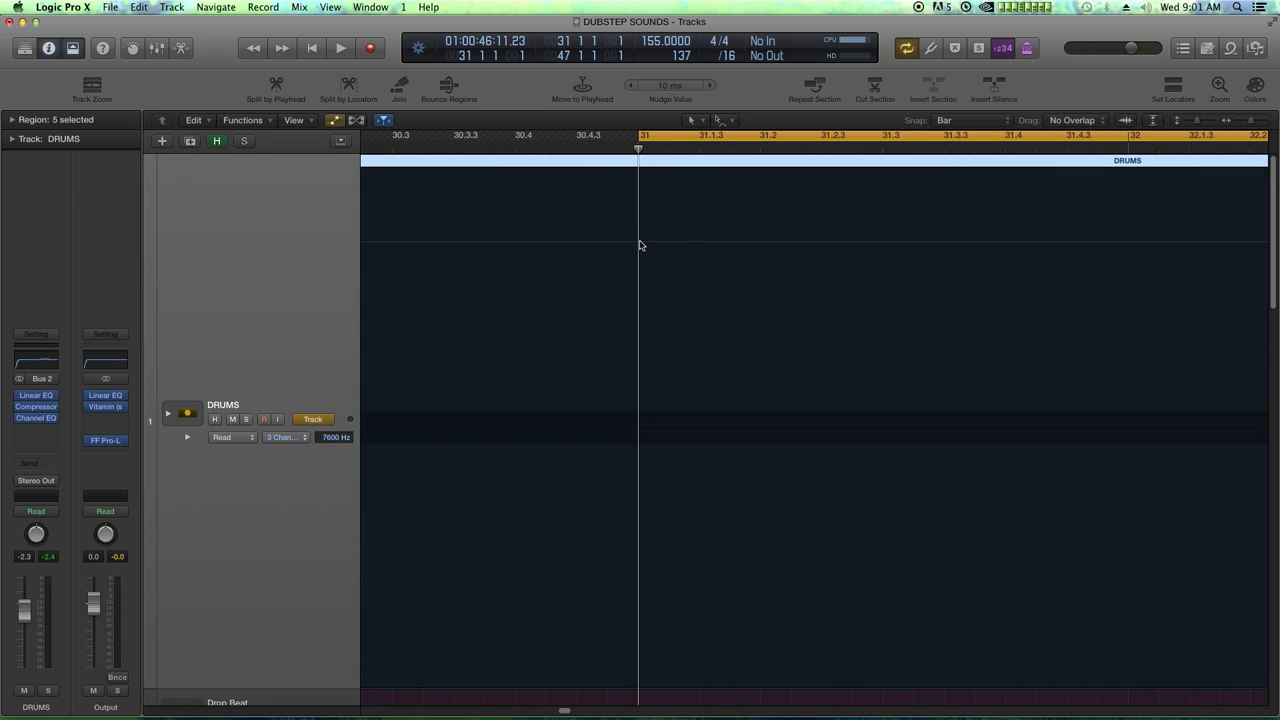
click(657, 245)
click(640, 242)
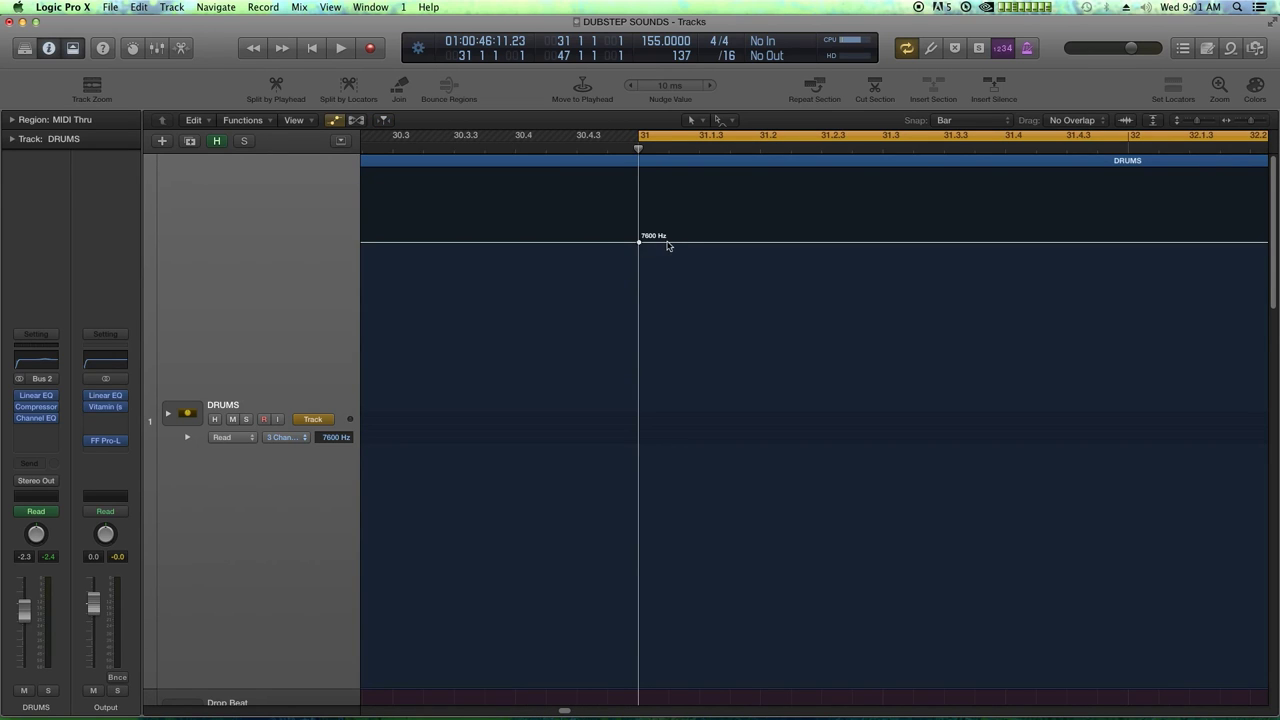
Add high cut automation points at bar 46 and bar 47 on the DRUMS stack.
key(super+Left)
key(super+Left)
key(super+Left)
key(super+Left)
key(super+Left)
key(super+Left)
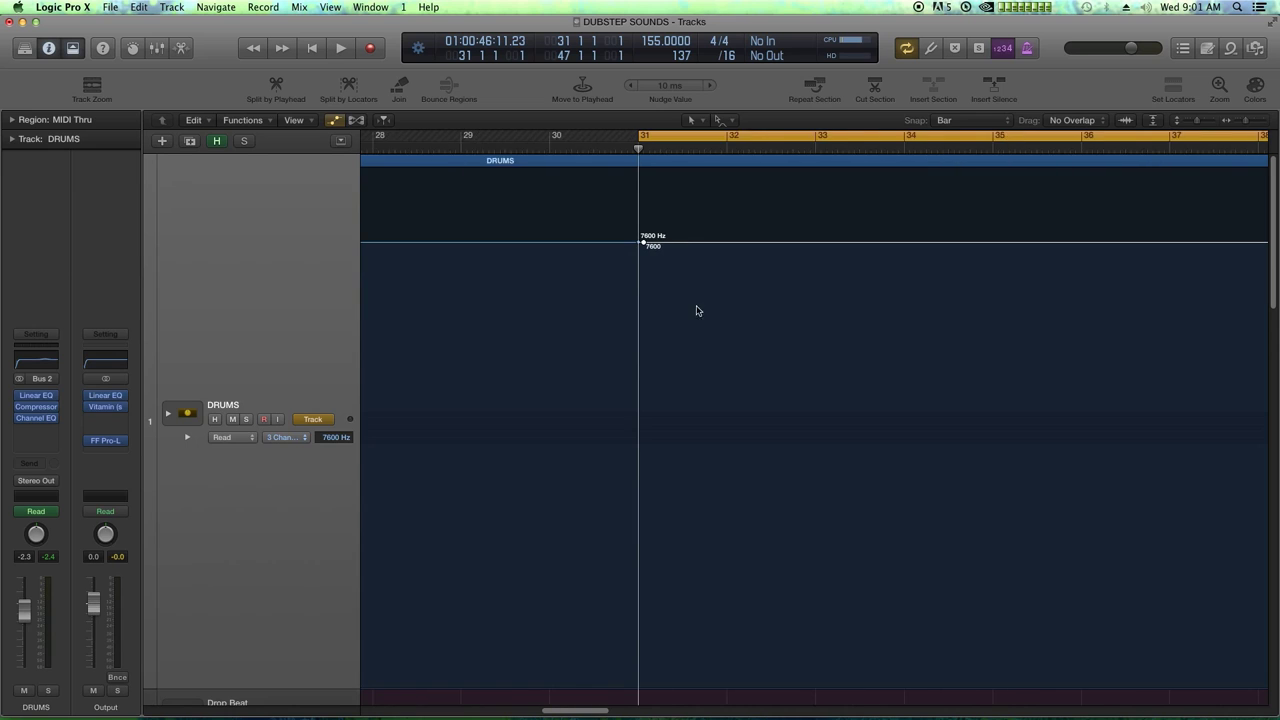
click(1032, 148)
key(super+Right)
key(super+Right)
key(super+Right)
key(super+Right)
key(super+Right)
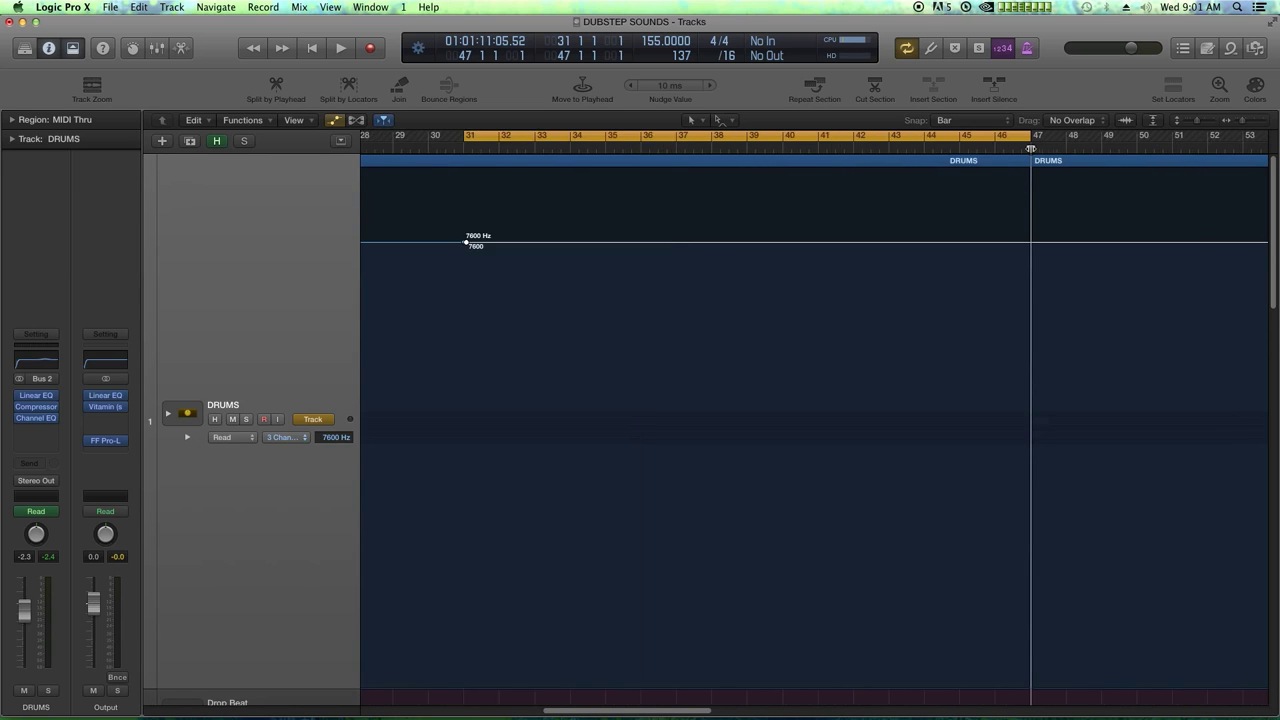
click(788, 242)
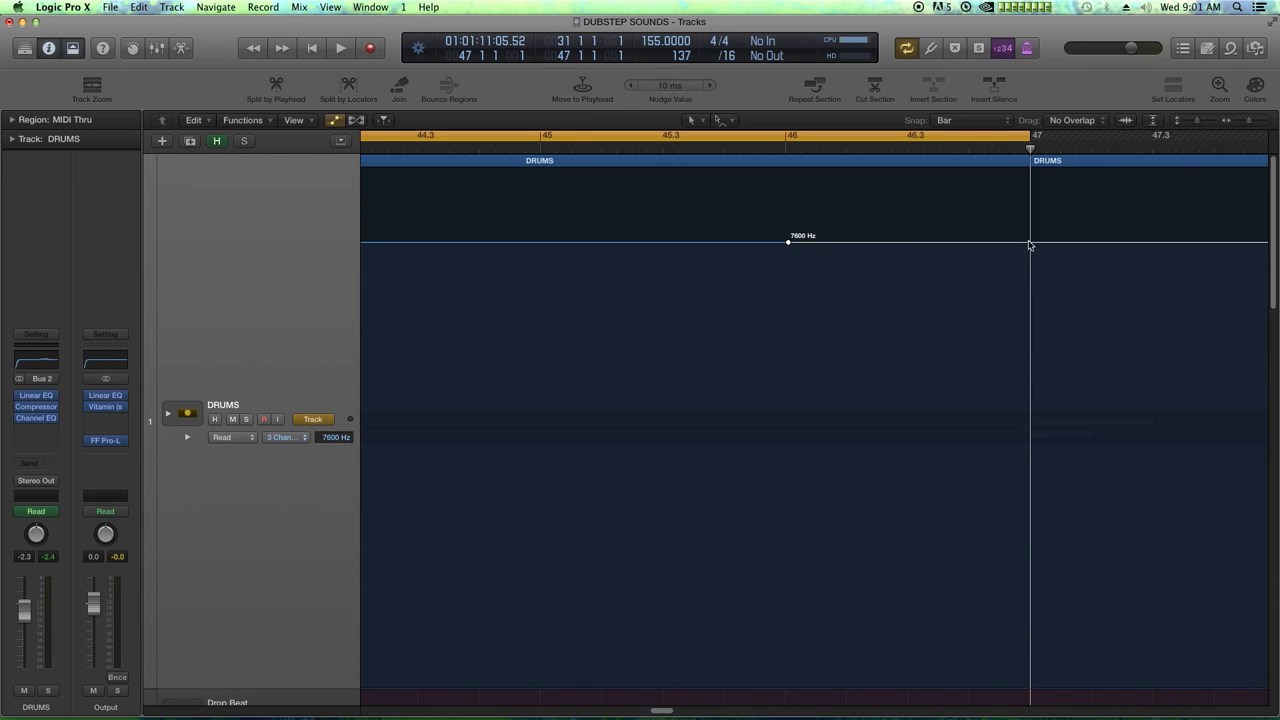
Lower the automation between bars 31 and 47 to 2100 Hz and raise the stretches before and after it to 20000 Hz.
key(super+Left)
key(super+Left)
key(super+Left)
key(super+Left)
key(super+Left)
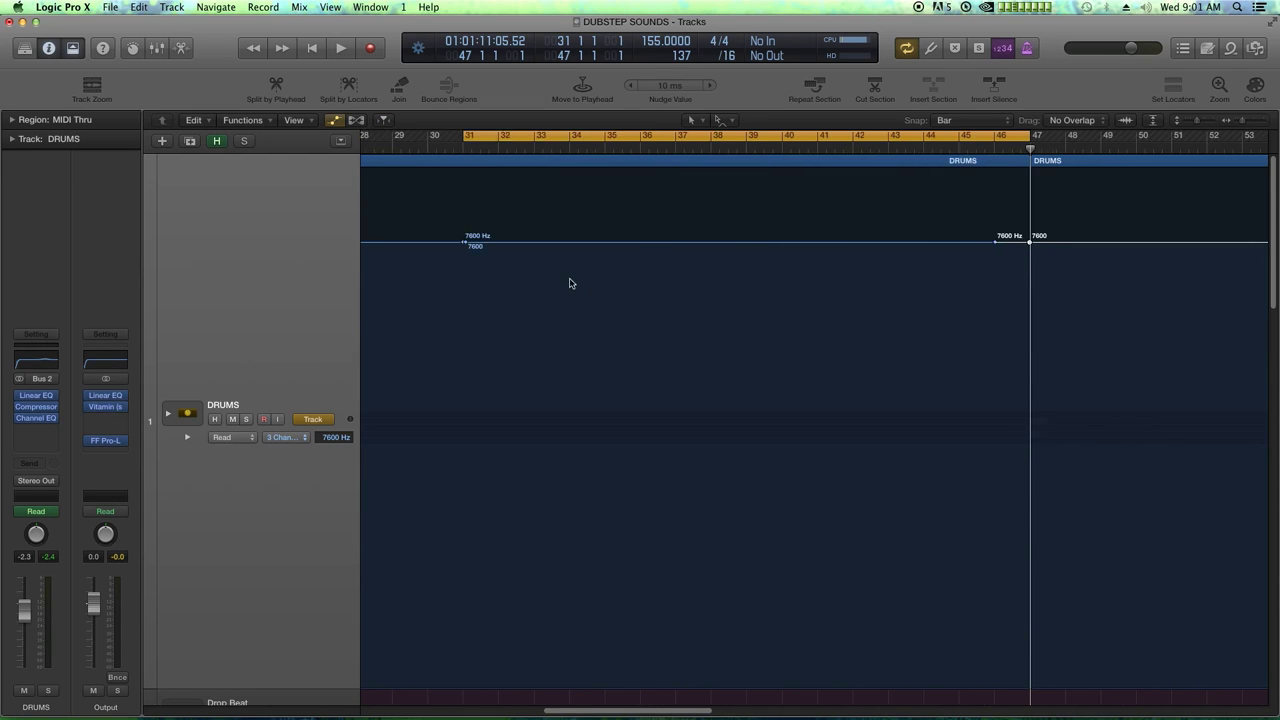
drag(747, 247, 749, 346)
drag(517, 240, 500, 152)
drag(1075, 239, 1066, 148)
Turn off the cycle and play from about bar 29, watching the automated high cut in the DRUMS Channel EQ.
click(599, 143)
click(672, 135)
key(space)
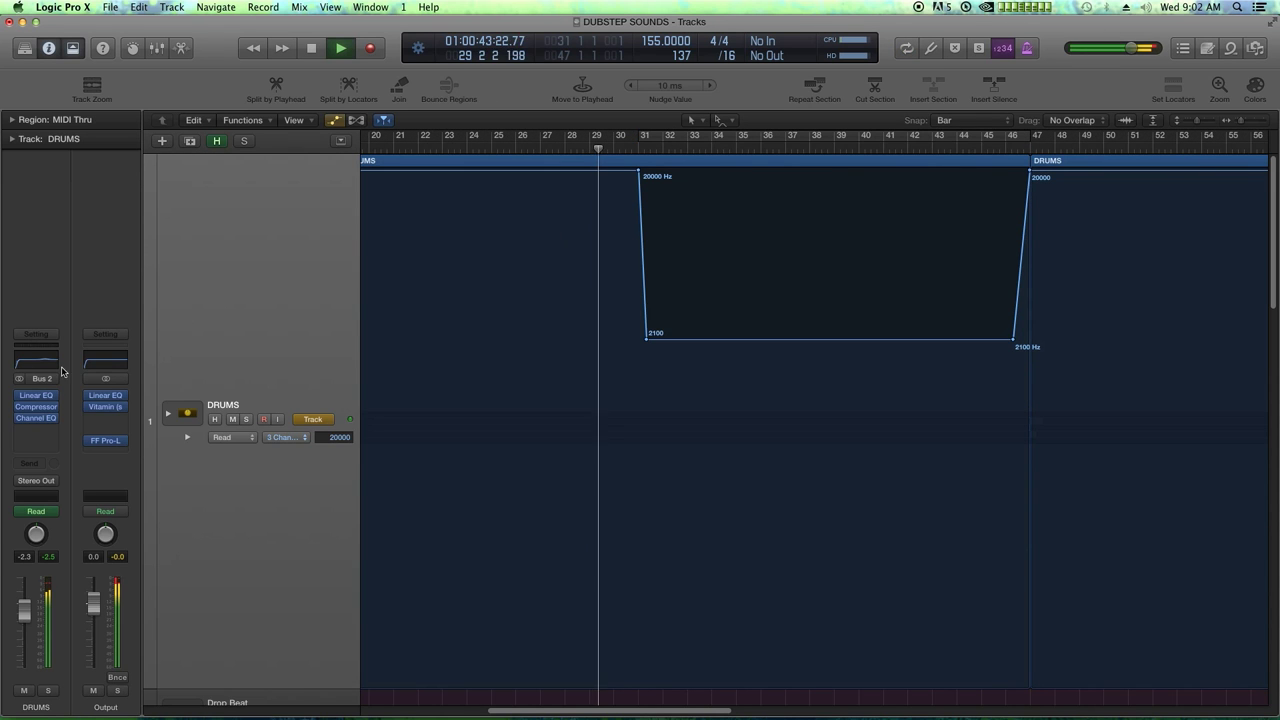
click(37, 419)
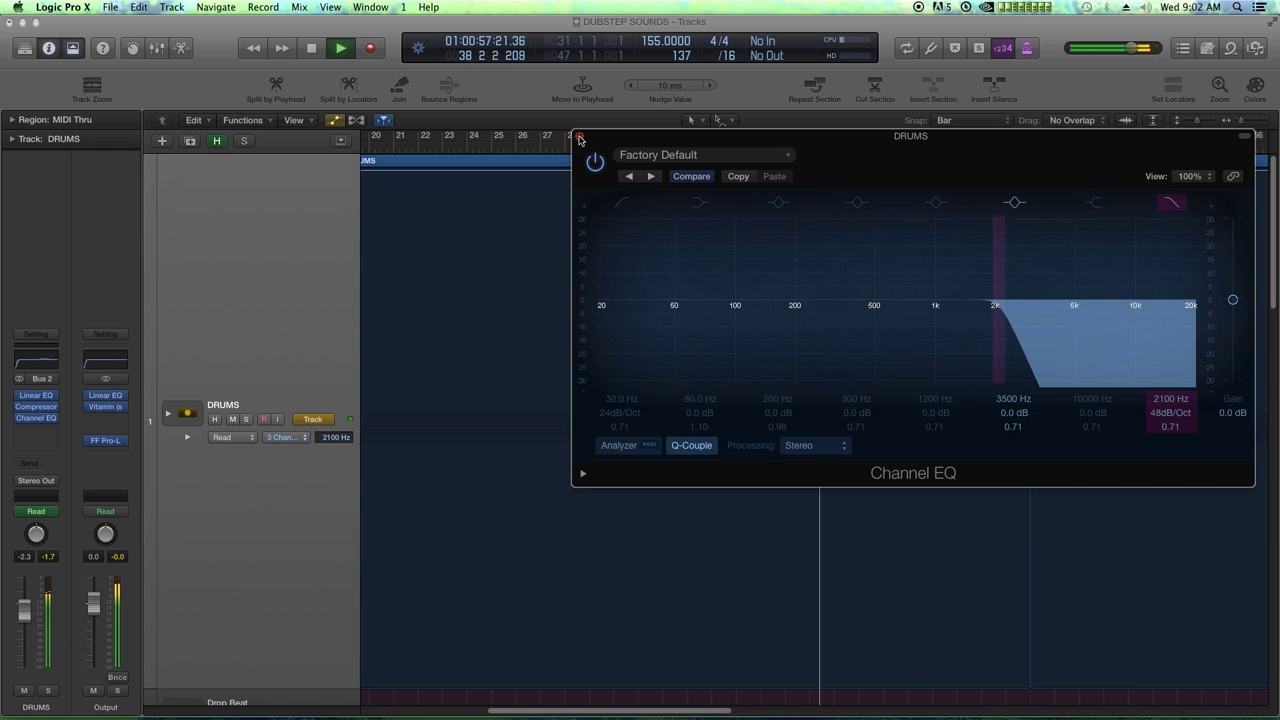
key(space)
click(579, 138)
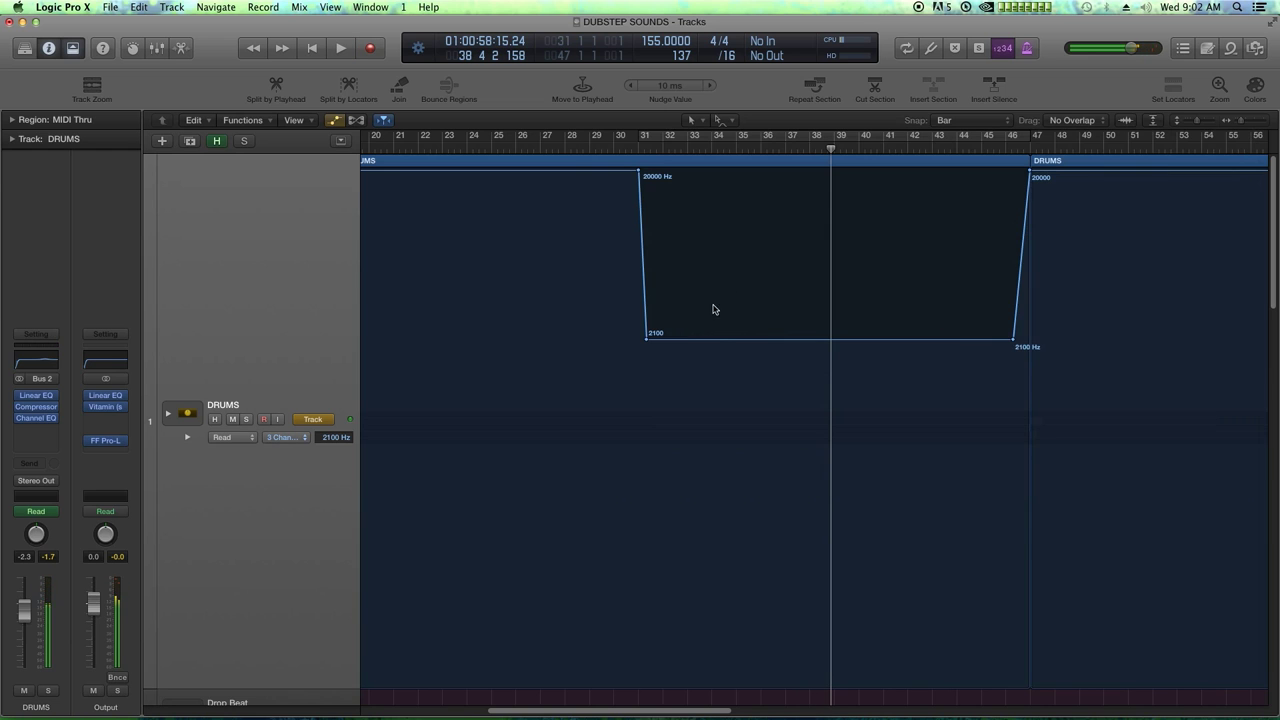
Raise the low stretch of the high cut automation to 5700 Hz and play the transition from bar 29.
drag(713, 344, 703, 266)
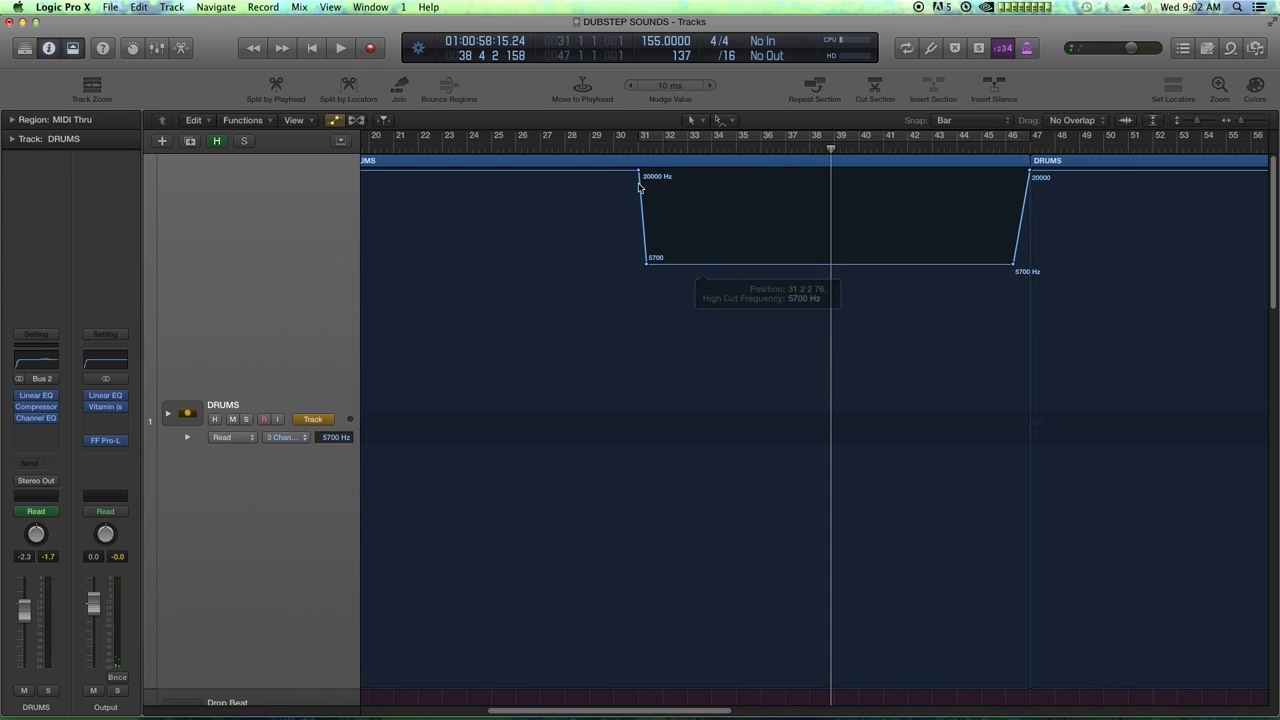
click(590, 146)
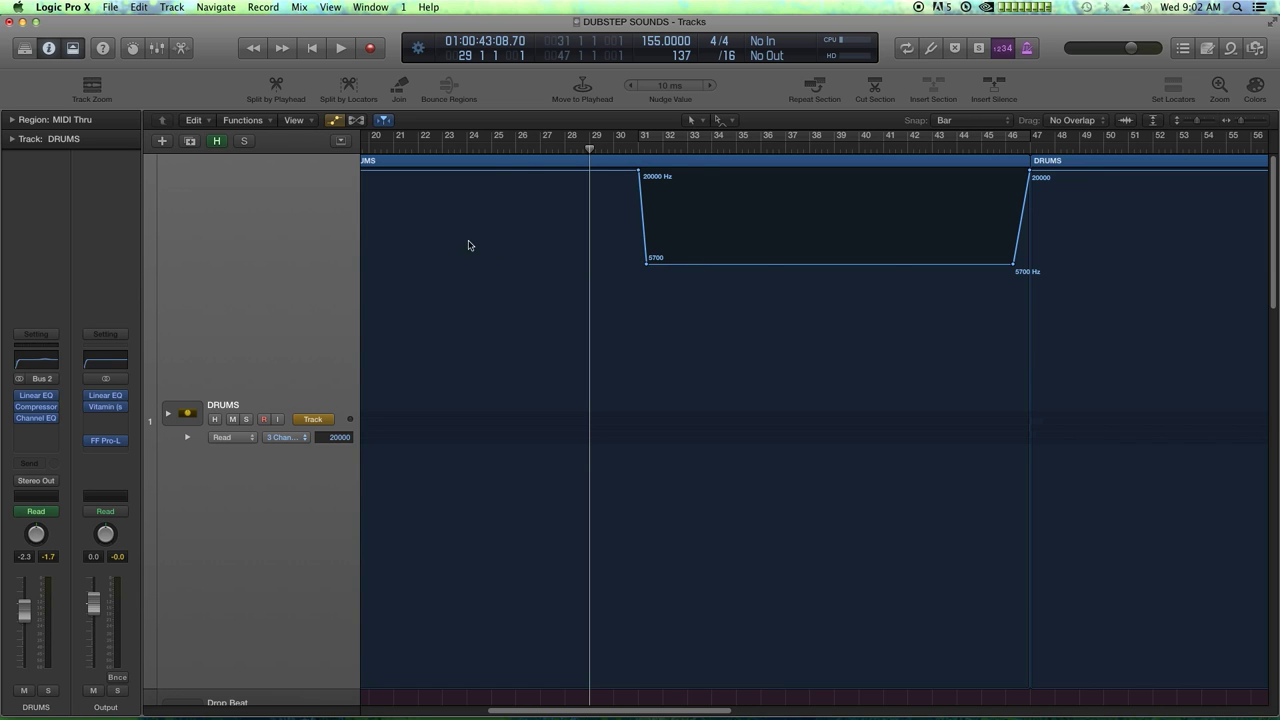
key(space)
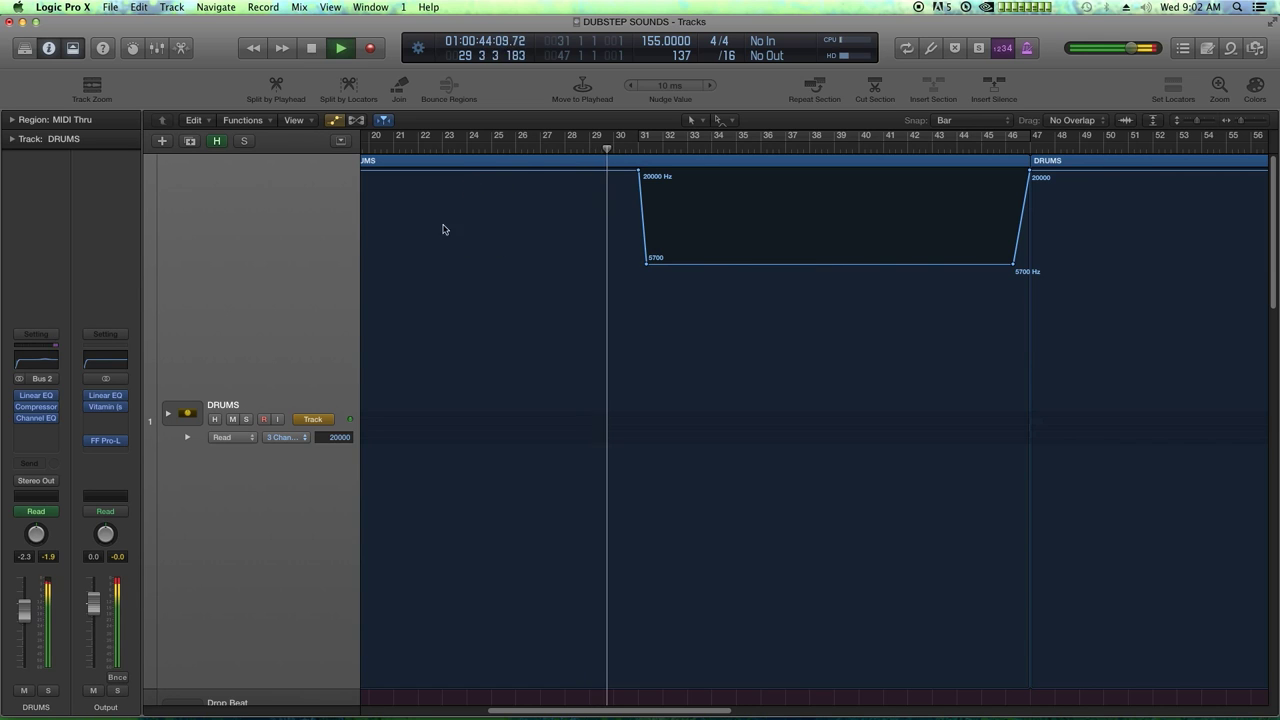
key(super+Right)
key(super+Right)
key(super+Right)
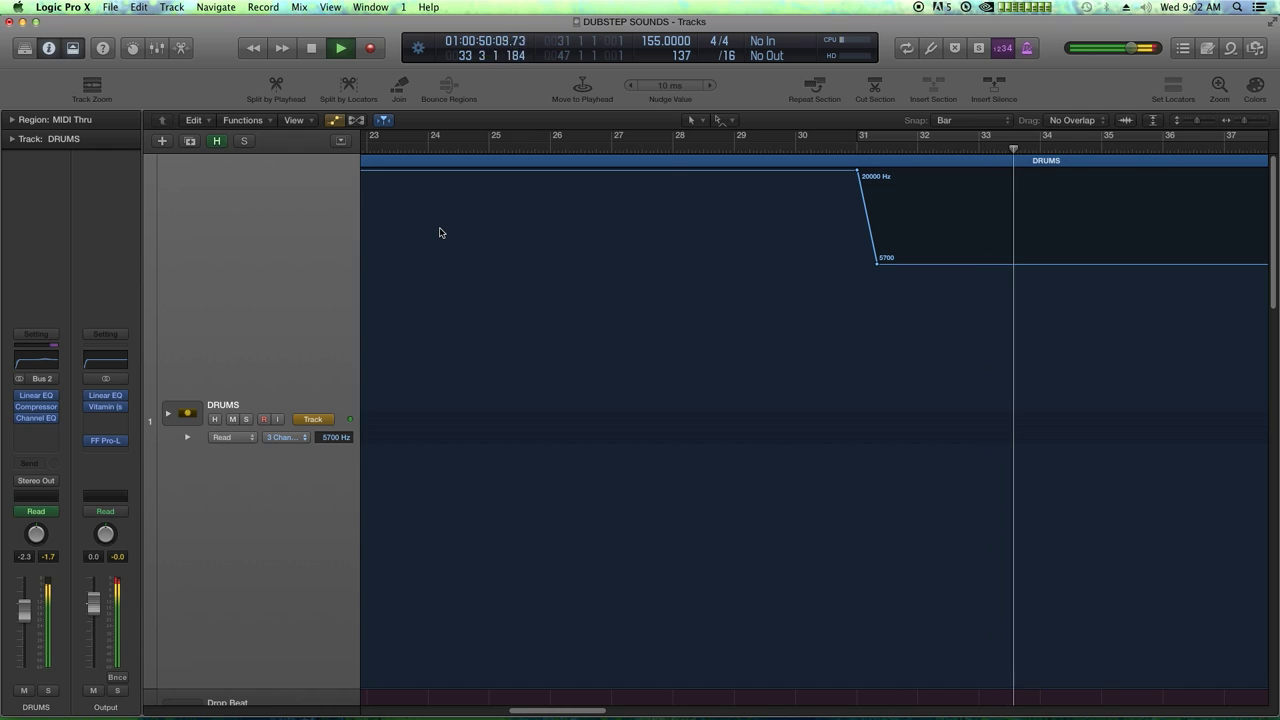
key(super+Left)
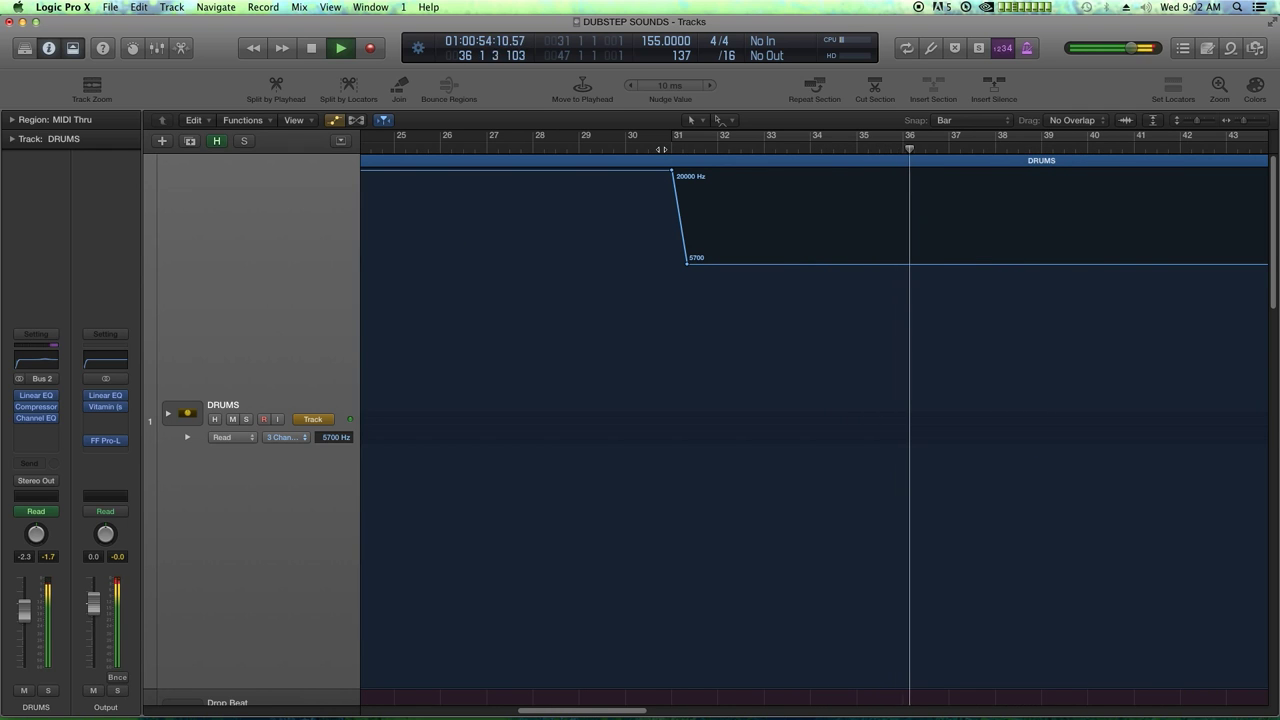
Play the DRUMS high cut drop at bar 31 from about bar 30 and keep listening to about bar 35.
double_click(661, 150)
key(super+Right)
key(super+Right)
key(super+Right)
key(super+Right)
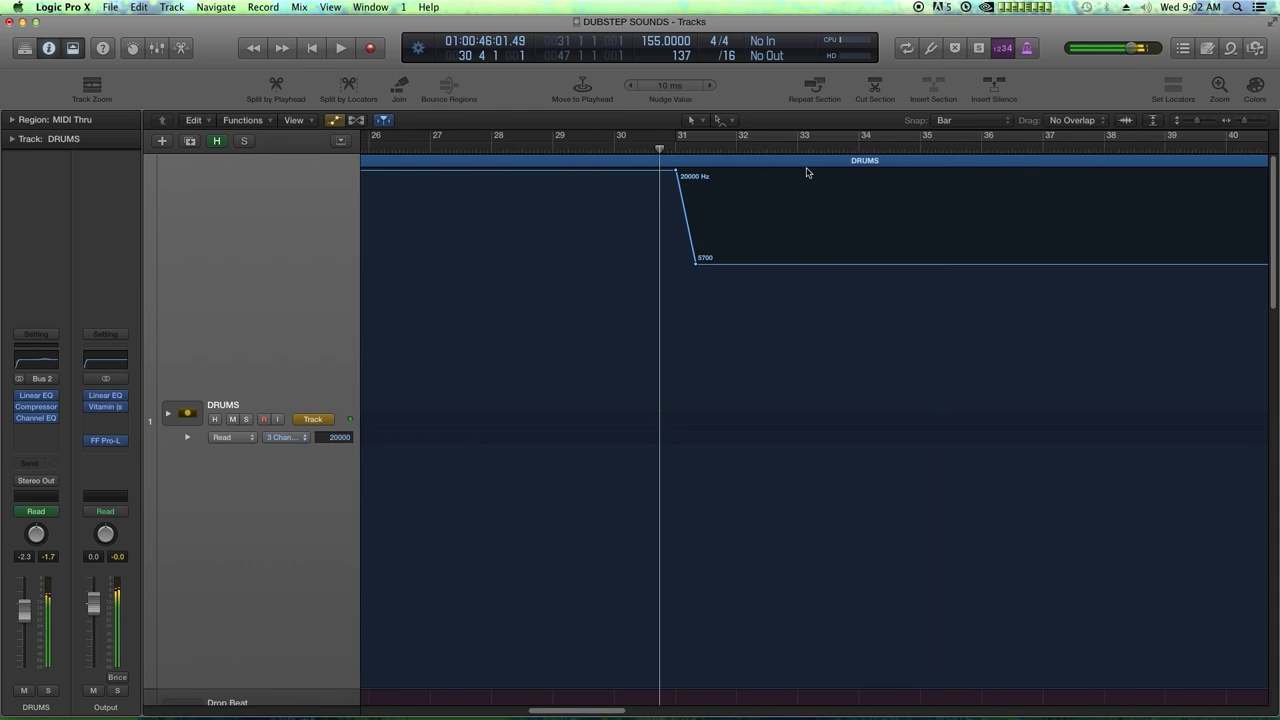
key(super+Right)
key(space)
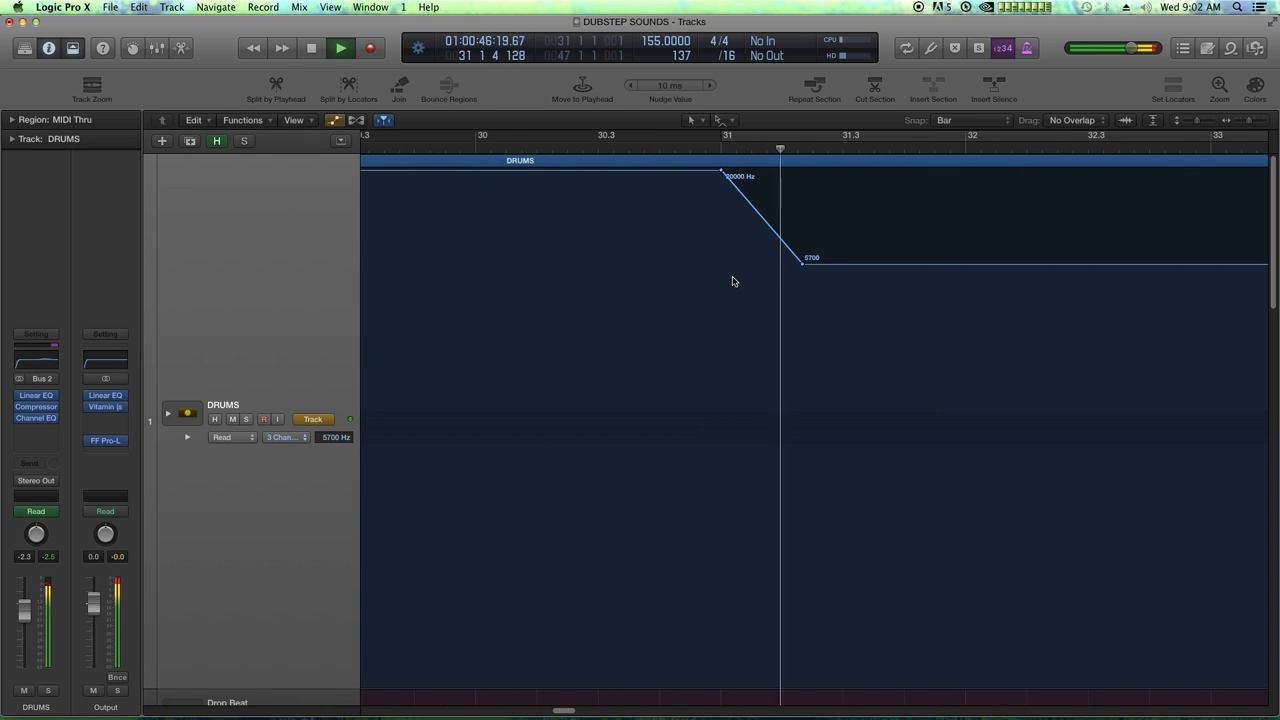
key(super+Left)
key(super+Left)
key(super+Left)
key(super+Left)
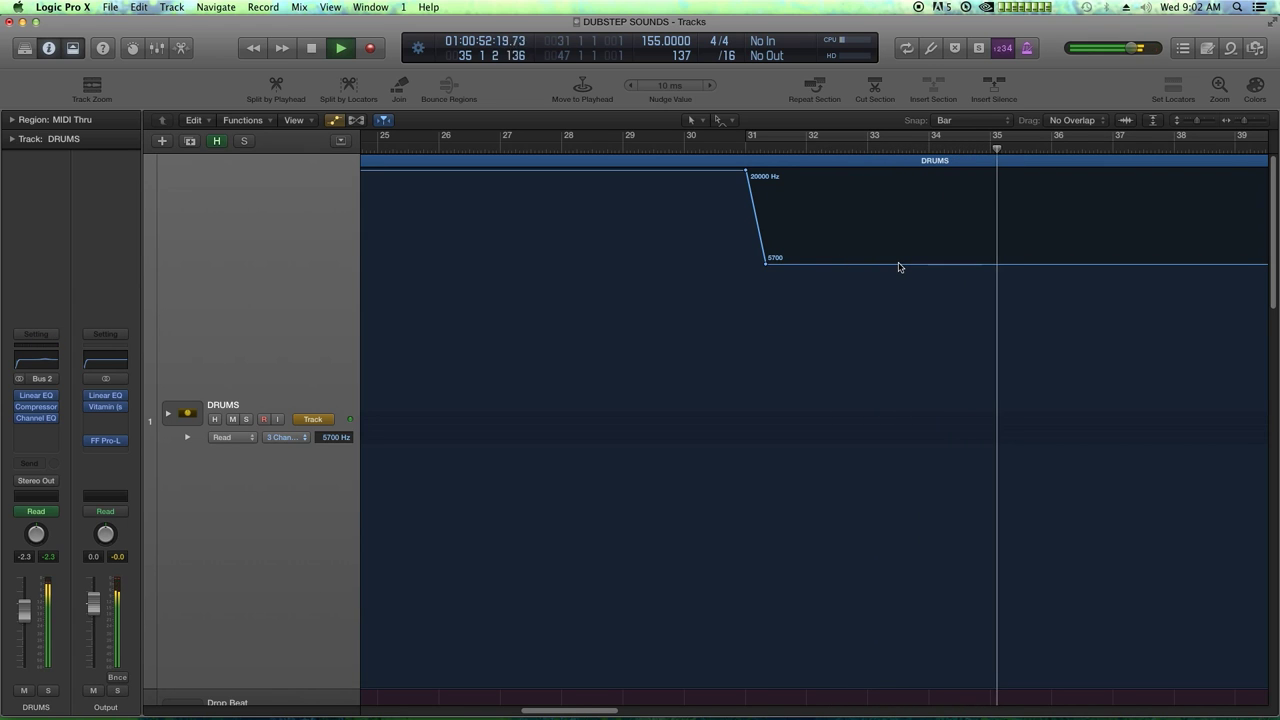
key(space)
Place the playhead at bar 35 and examine the flat stretch of high cut automation from bar 31.
click(992, 149)
drag(1000, 151, 991, 150)
key(super+Right)
key(super+Right)
key(super+Right)
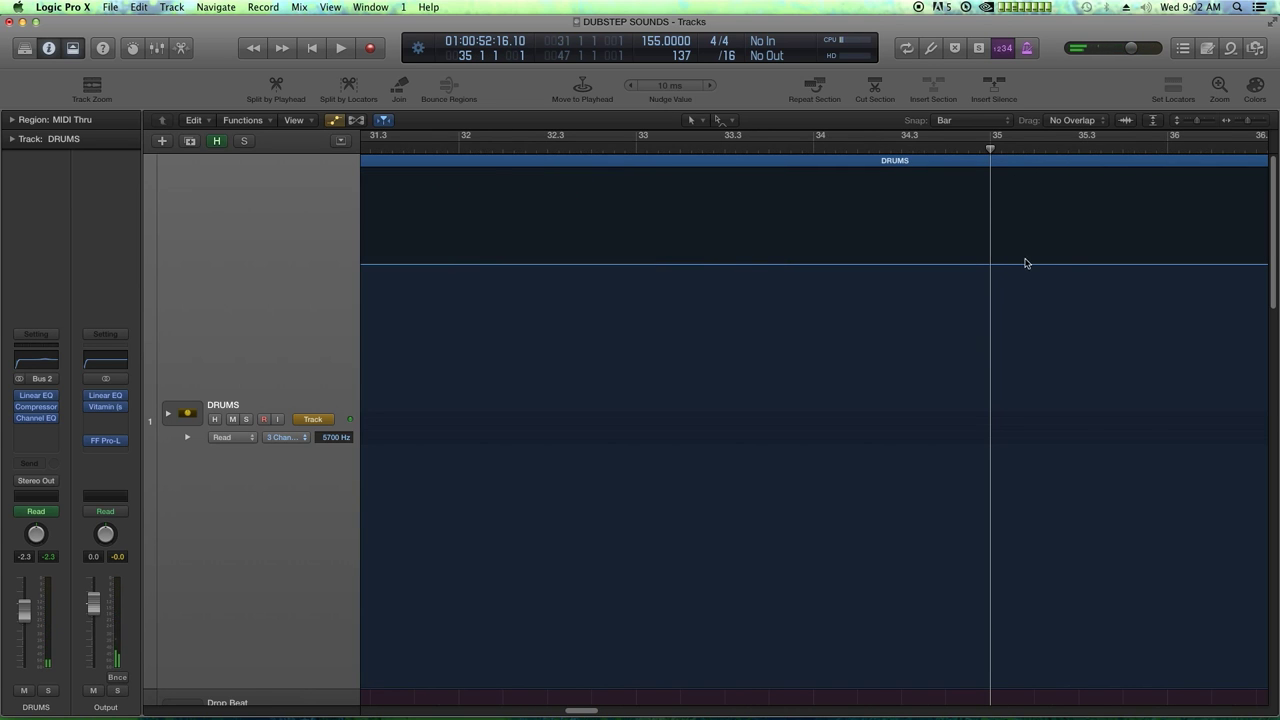
key(super+Left)
key(super+Left)
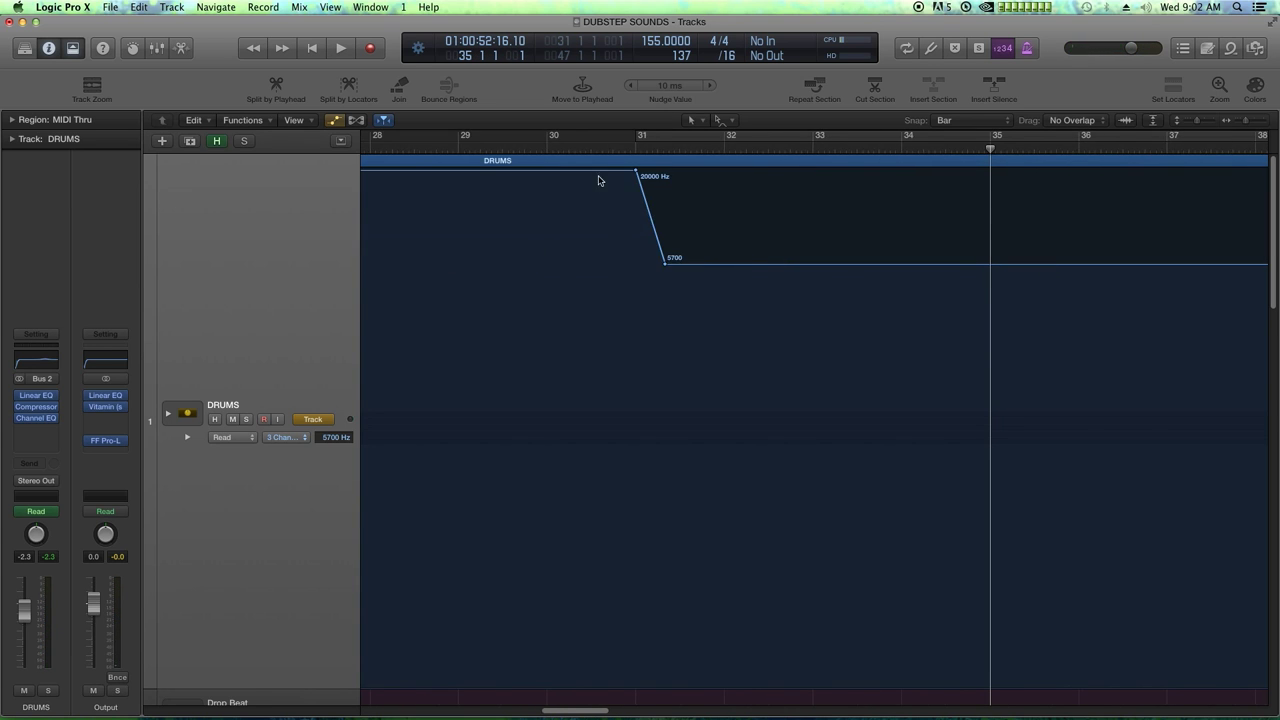
Check where the falling high cut ramp ends against beat 31.2 by placing the playhead along it.
click(658, 151)
key(super+Right)
key(super+Right)
key(super+Right)
key(super+Right)
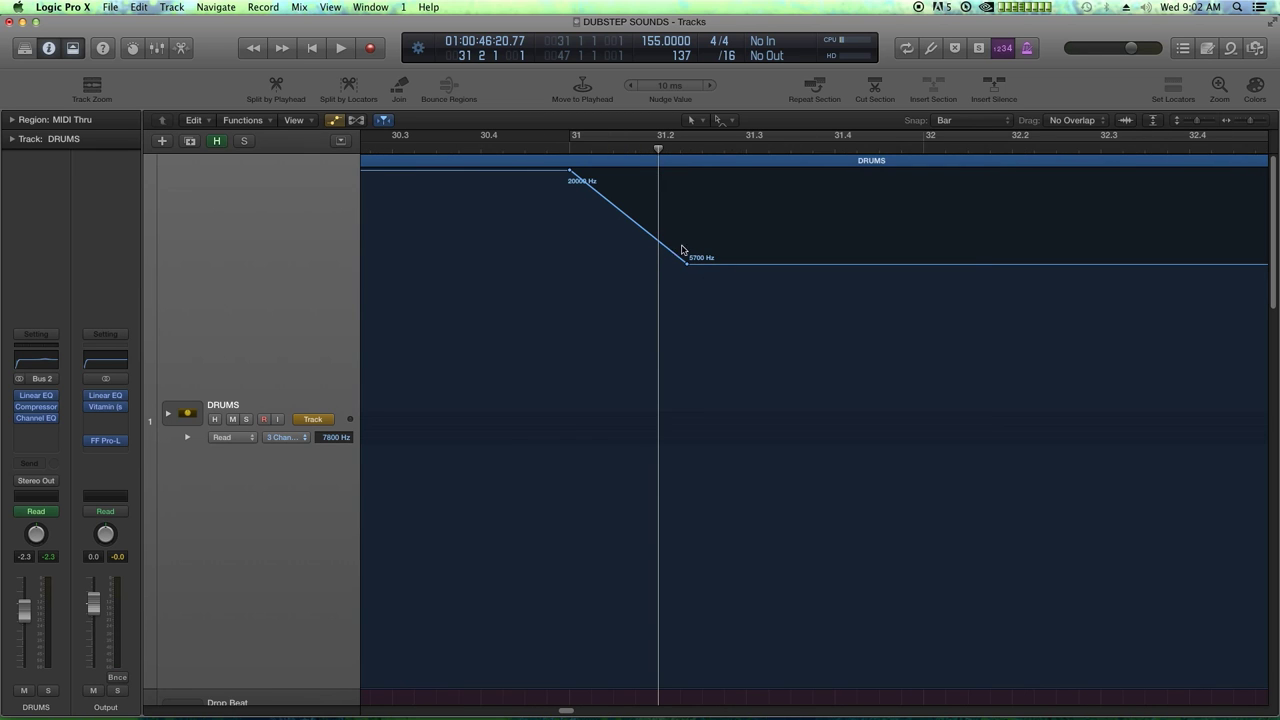
click(680, 151)
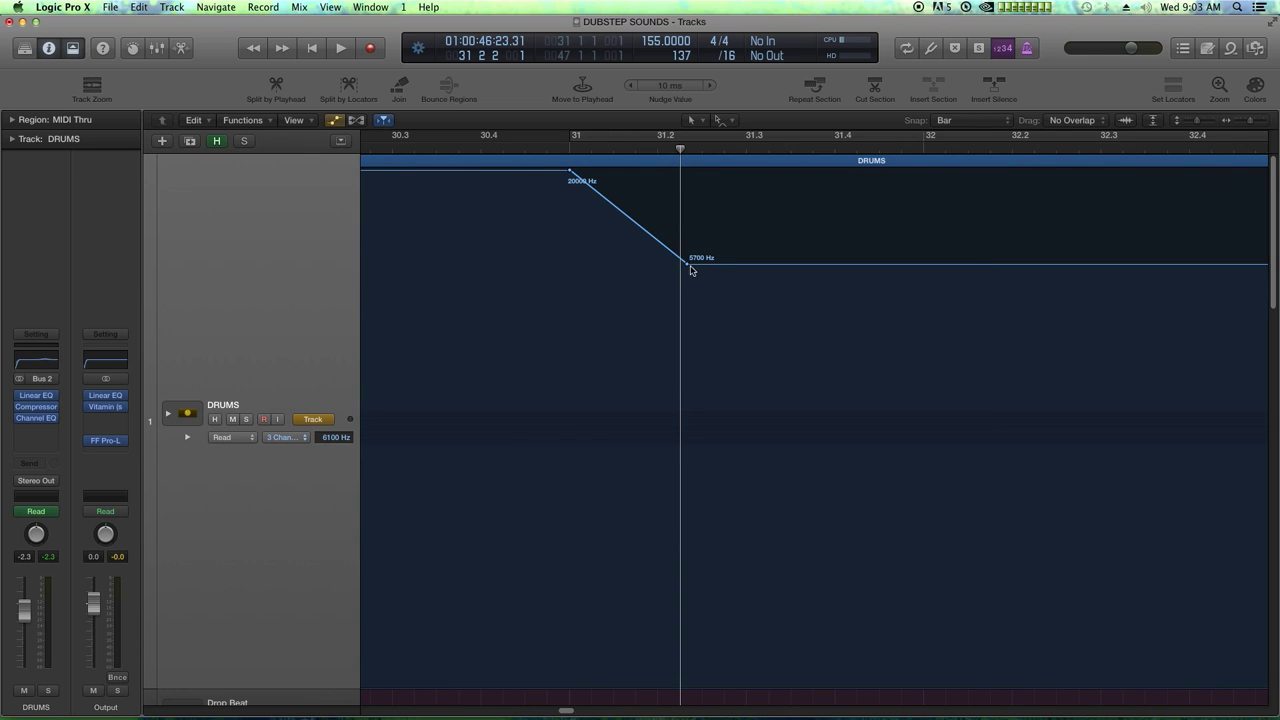
Turn on Snap Automation and snap the 20000 Hz high cut point to bar 31.
click(969, 121)
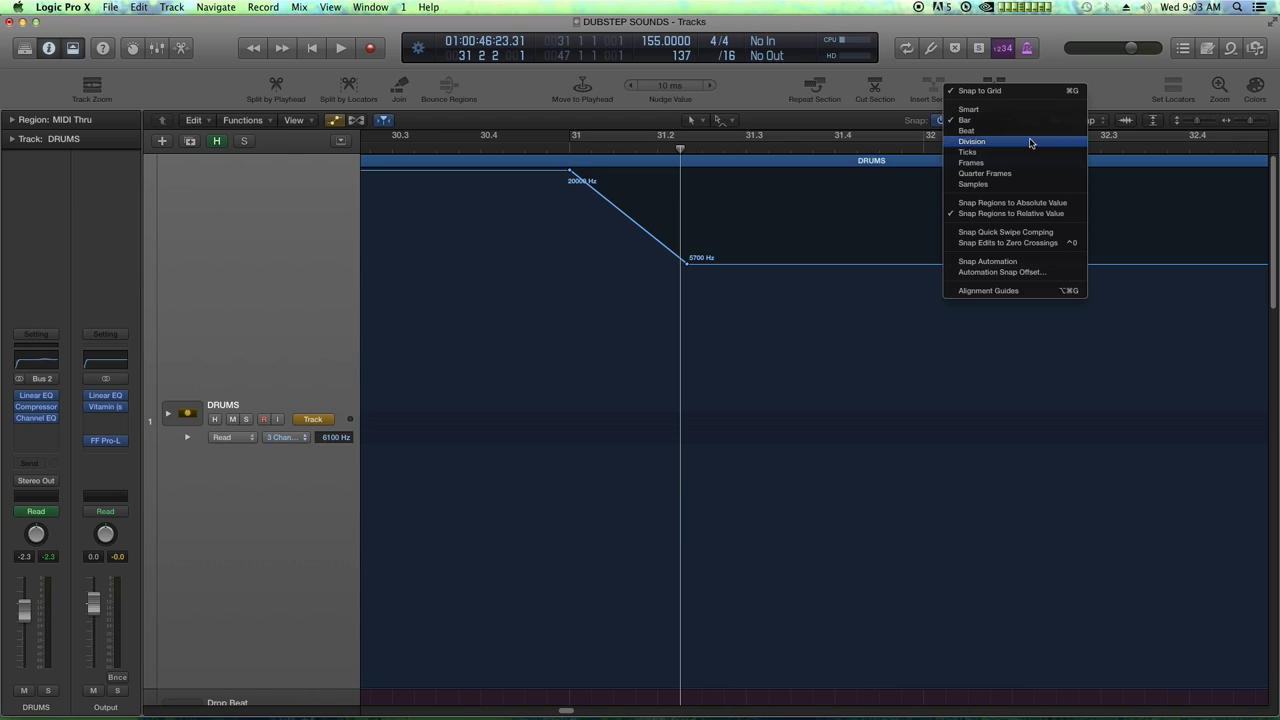
click(987, 262)
click(625, 149)
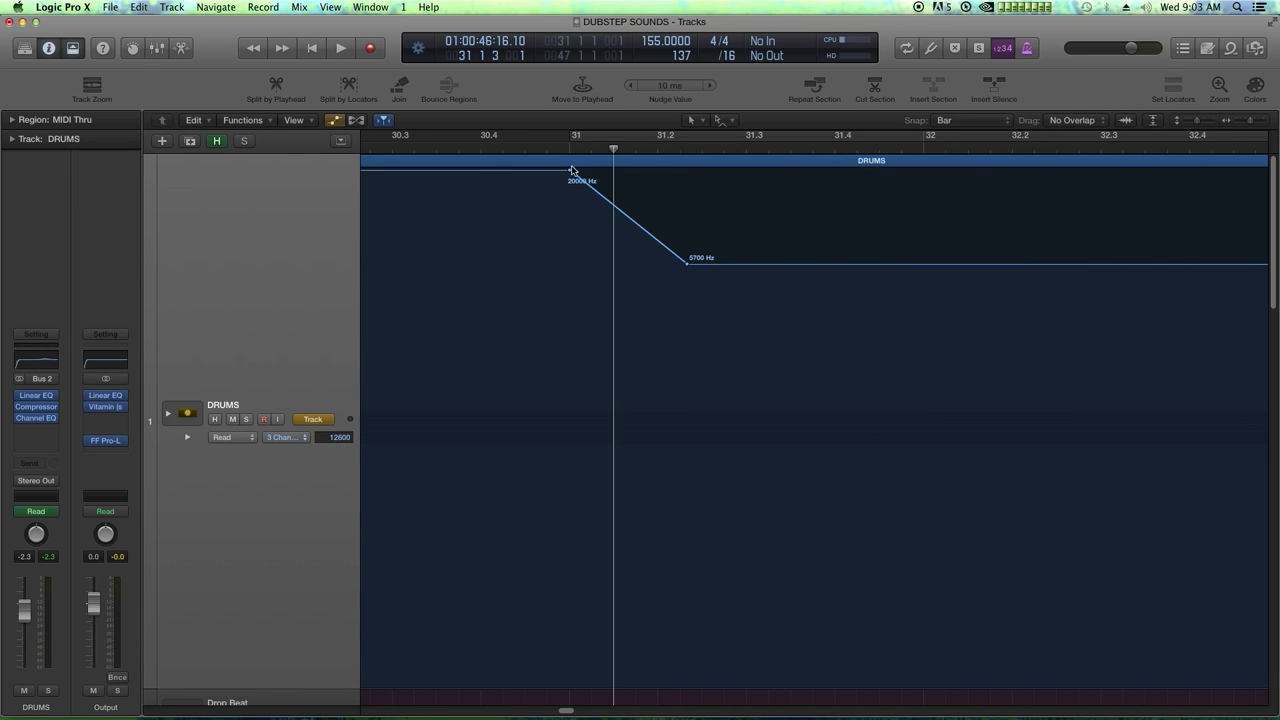
drag(570, 172, 568, 172)
Set the snap value to Division and move the 5700 Hz point of the first drop to 31 2 2 236.
drag(686, 266, 570, 263)
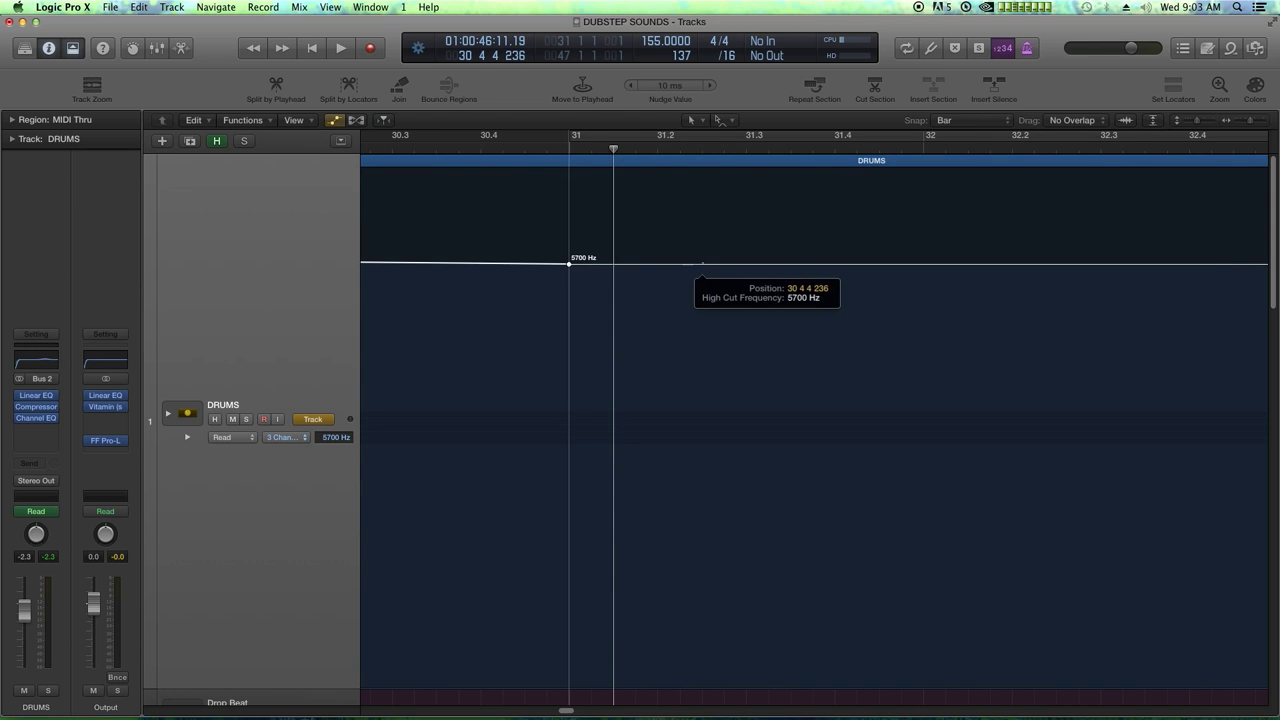
key(super+z)
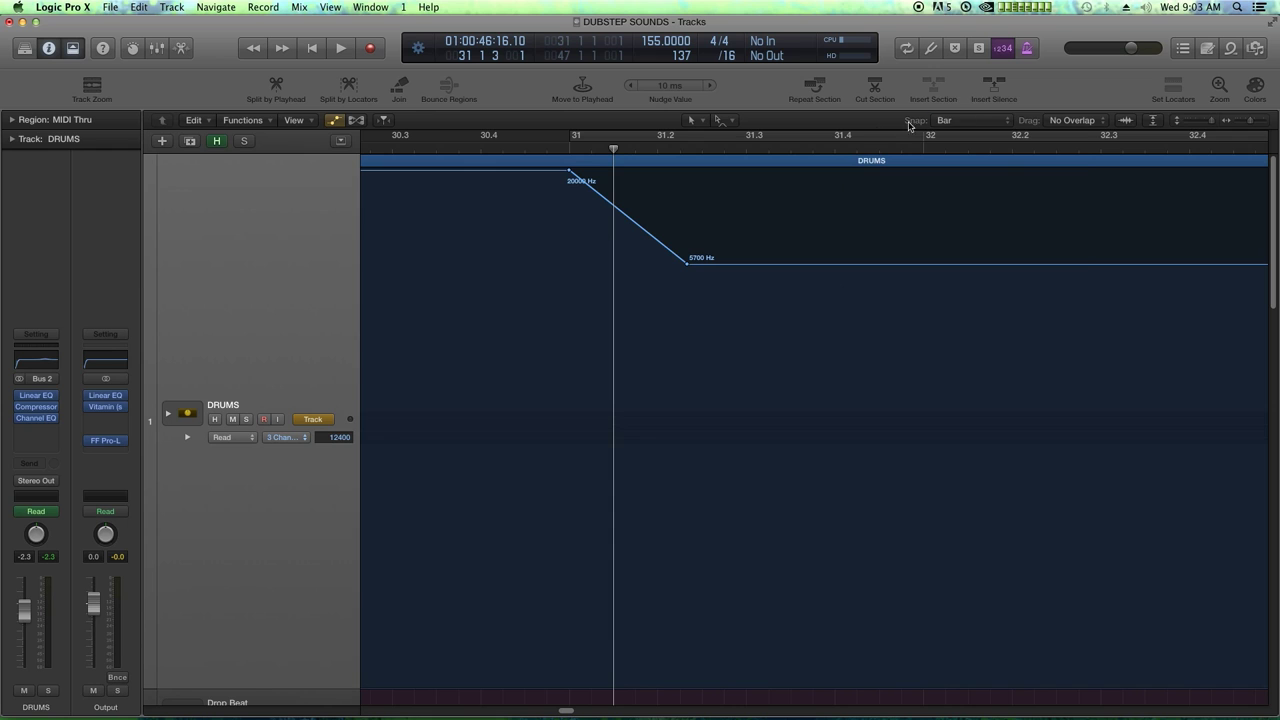
click(975, 124)
click(1006, 142)
drag(688, 266, 701, 263)
Play the adjusted high cut ramp from about beat 30.4 to just before bar 32.
click(481, 150)
key(space)
key(space)
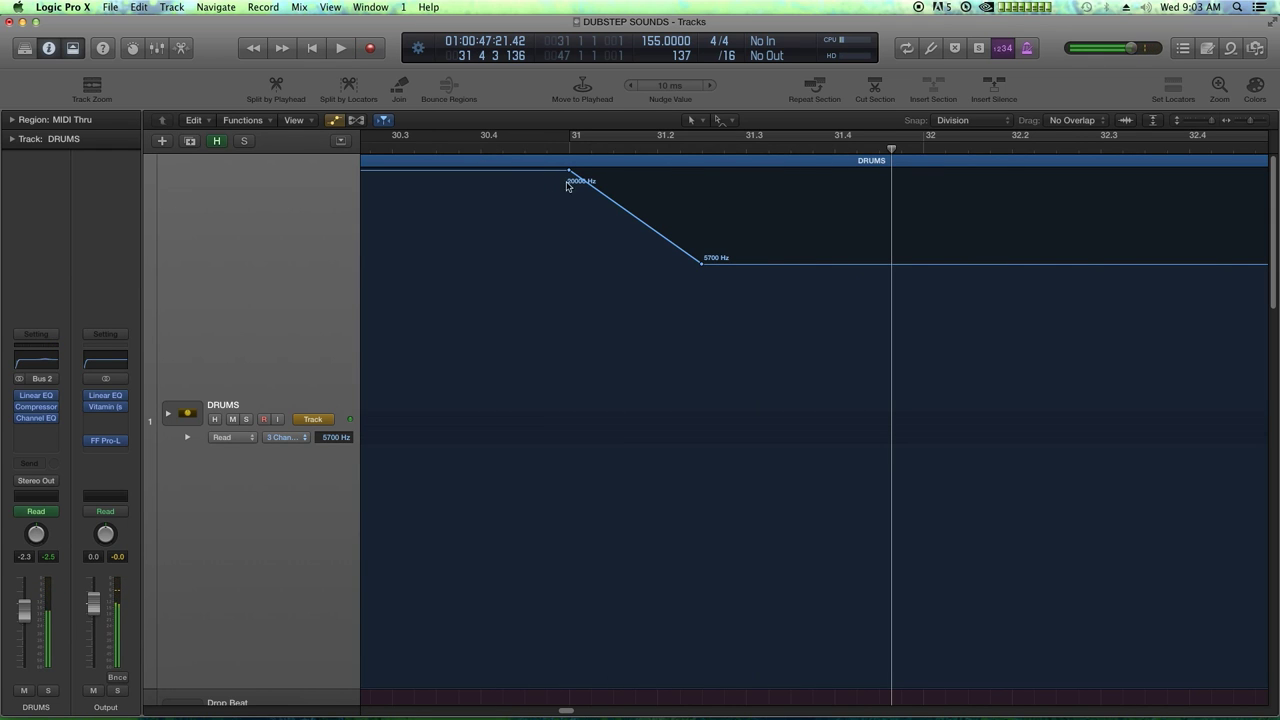
Select the high cut drop at bar 31 with the Automation Select Tool and copy it to about bars 35, 39 and 43.
click(718, 120)
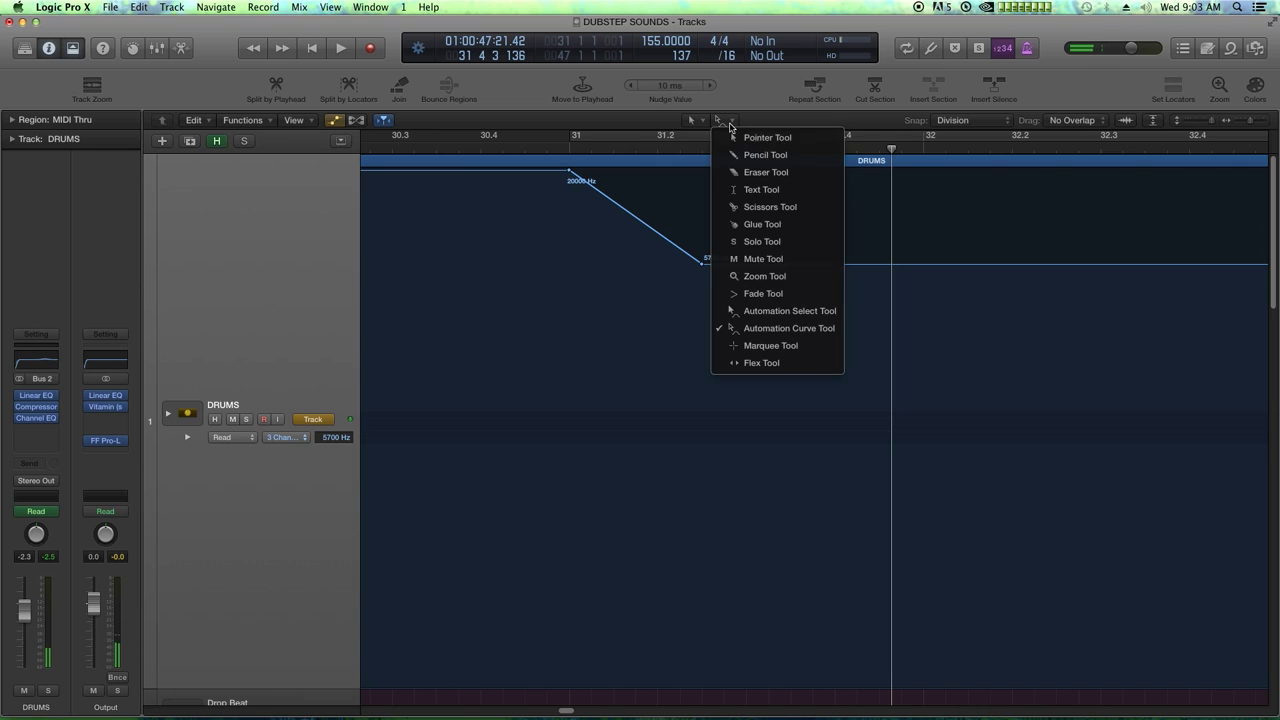
click(812, 312)
drag(769, 319, 548, 184)
key(super+Left)
key(super+Left)
key(super+Left)
key(super+Left)
key(super+Left)
key(super+Left)
key(super+Left)
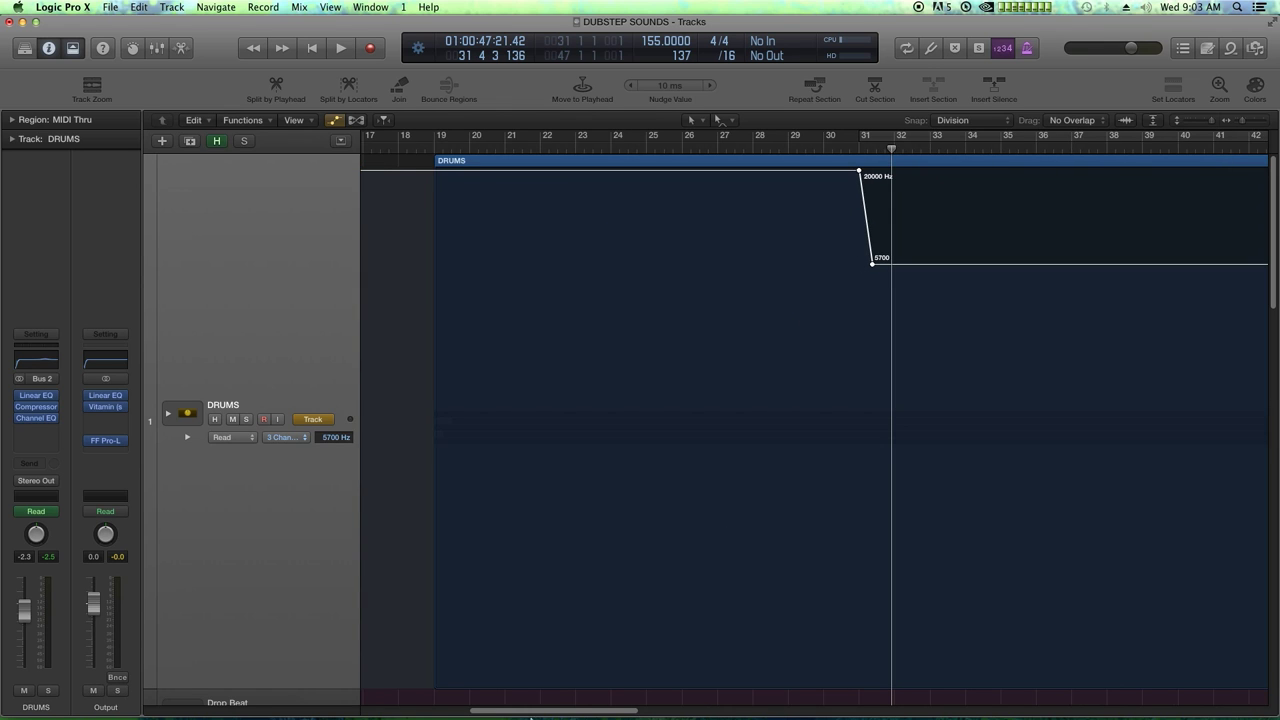
drag(541, 713, 572, 713)
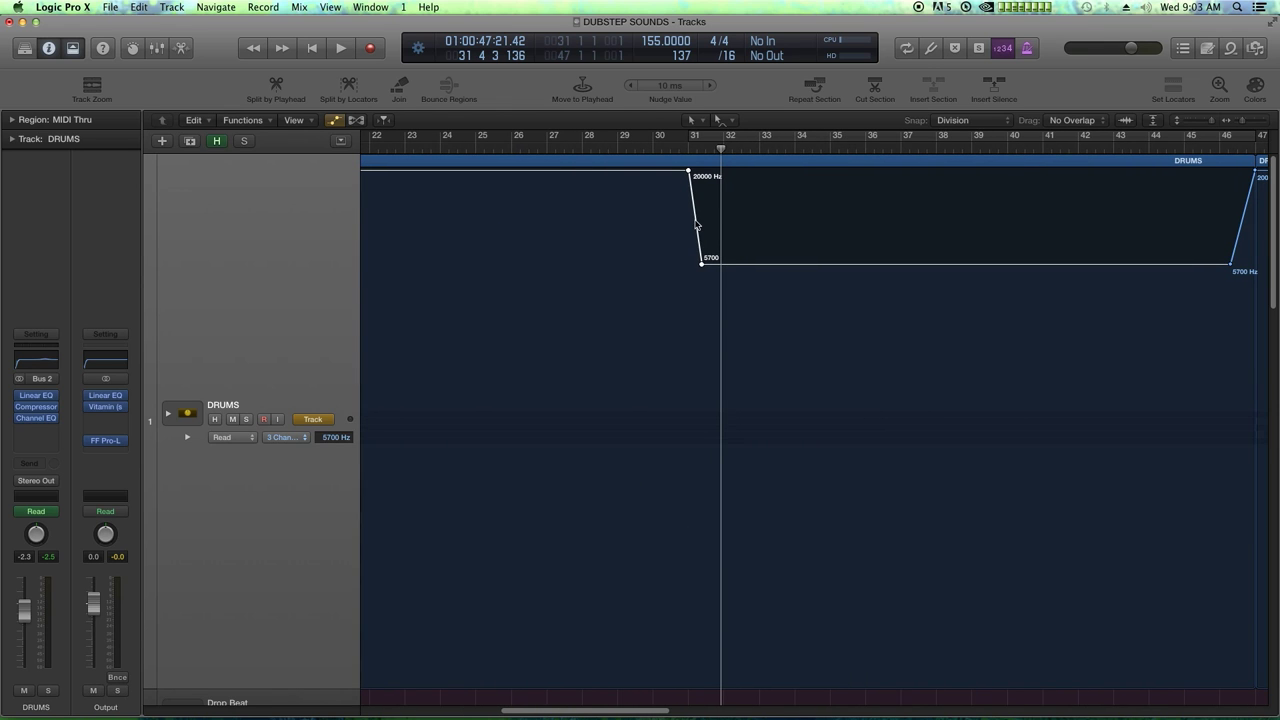
drag(697, 224, 1119, 212)
Align the second high cut drop so its 20000 Hz point sits at bar 35 and its 5700 Hz point at 35 2 2 236.
click(830, 147)
key(super+Right)
key(super+Right)
key(super+Right)
key(super+Right)
key(super+Right)
key(super+Right)
key(super+Right)
click(785, 148)
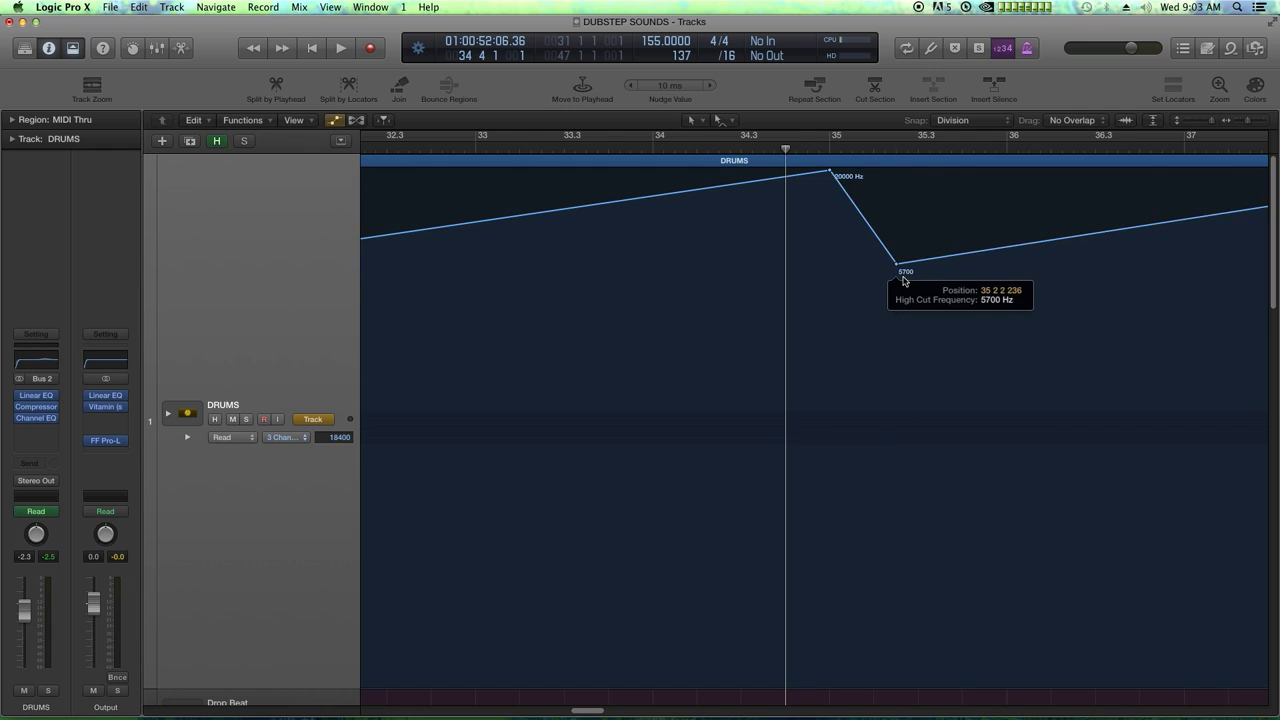
Align the third high cut drop with bar 39, placing its 20000 Hz point at 38 4 4 236 and its 5700 Hz point between beats 39.2 and 39.3.
key(super+Left)
key(super+Left)
key(super+Left)
key(super+Left)
click(1041, 152)
key(super+Right)
key(super+Right)
key(super+Right)
key(super+Right)
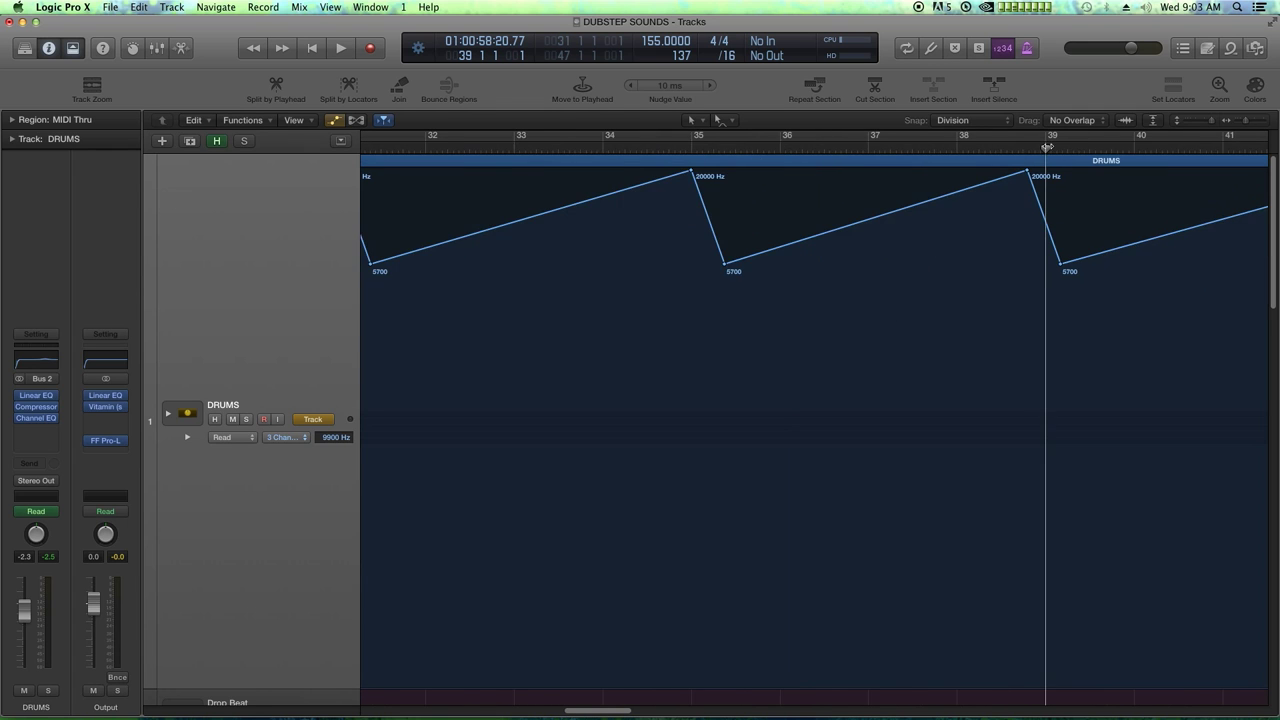
drag(1010, 175, 1045, 174)
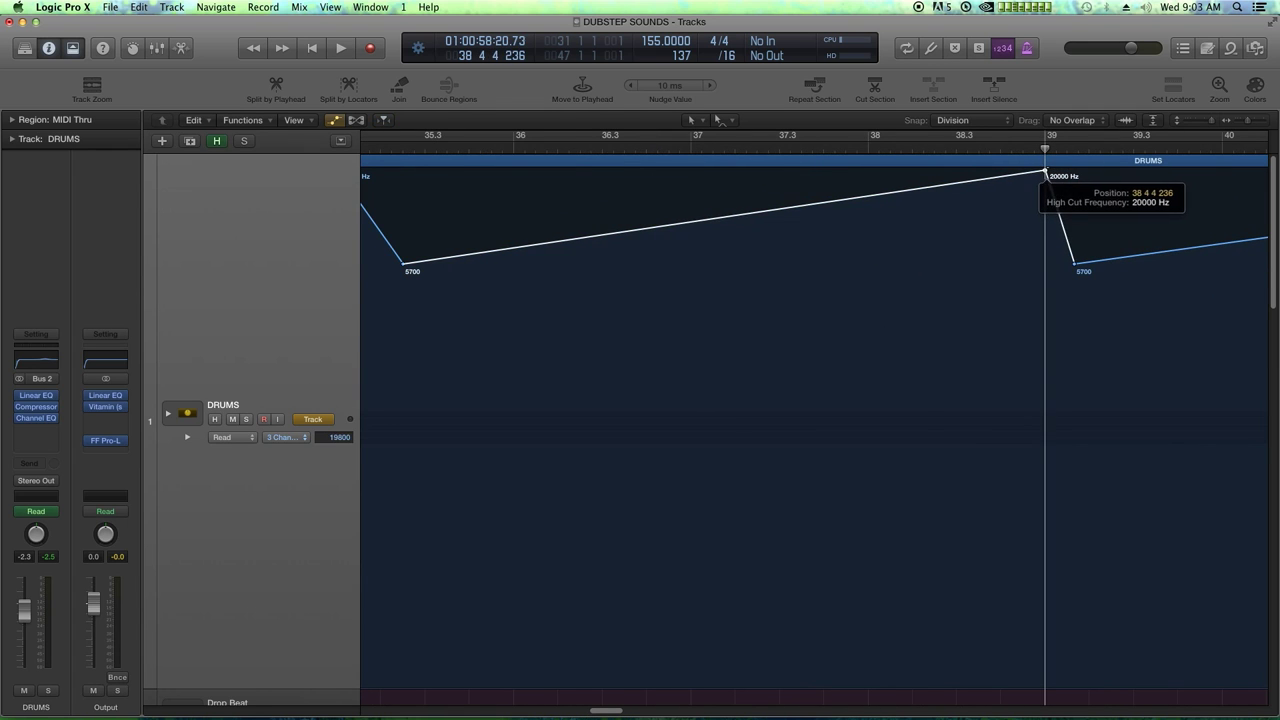
drag(1076, 266, 1112, 265)
Align the fourth high cut drop with bar 43, placing its 20000 Hz point at 42 4 4 236 and its 5700 Hz point shortly after.
key(super+Left)
key(super+Left)
key(super+Left)
key(super+Left)
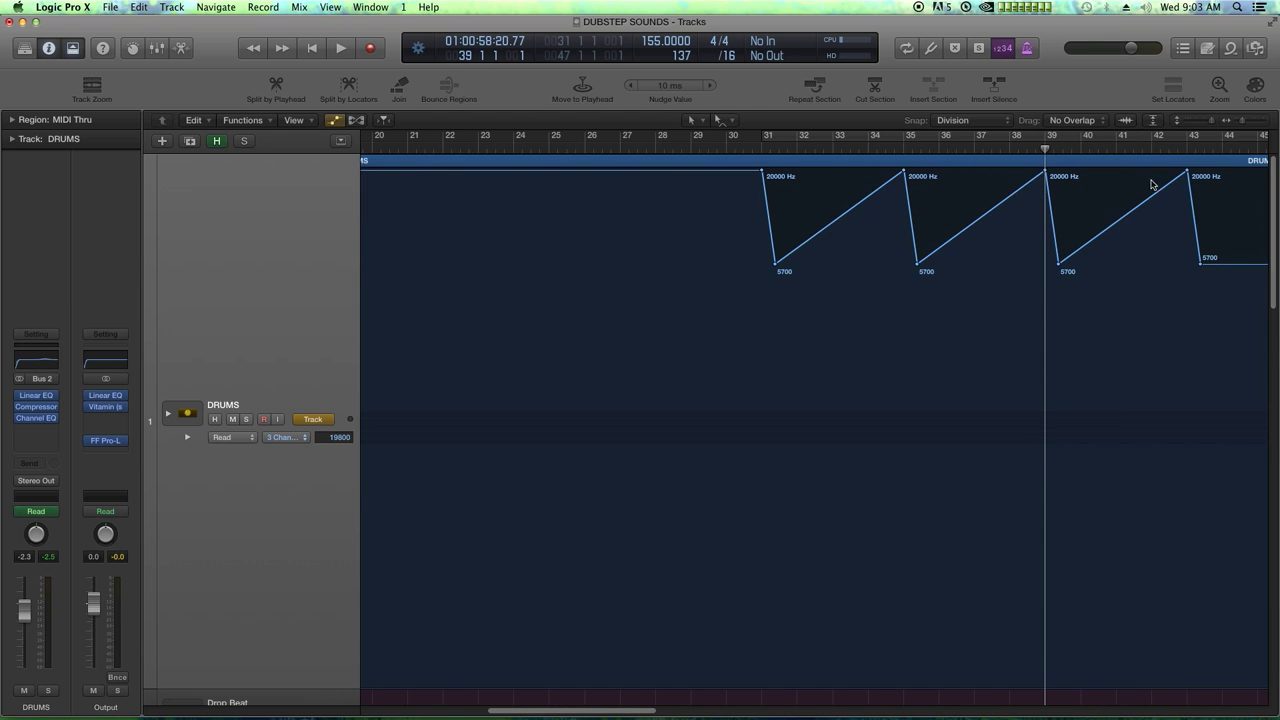
click(1198, 147)
key(super+Right)
key(super+Right)
key(super+Right)
key(comma)
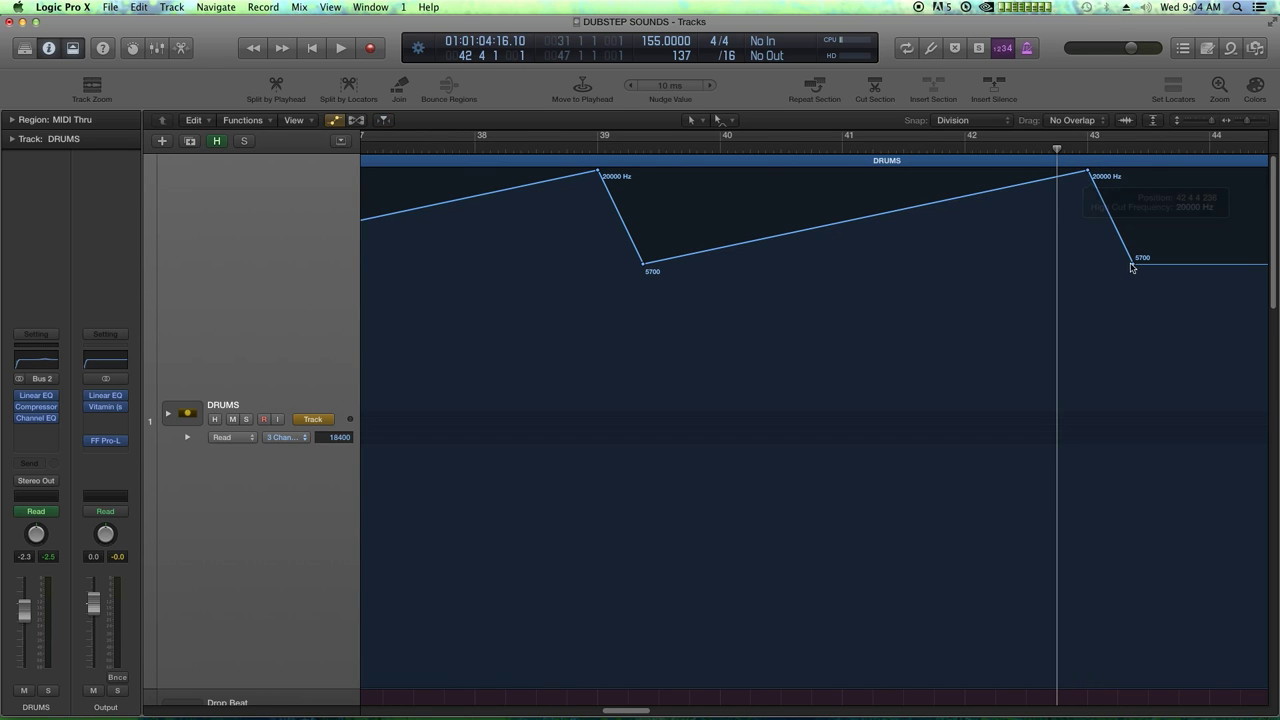
click(1135, 267)
key(super+Left)
key(super+Left)
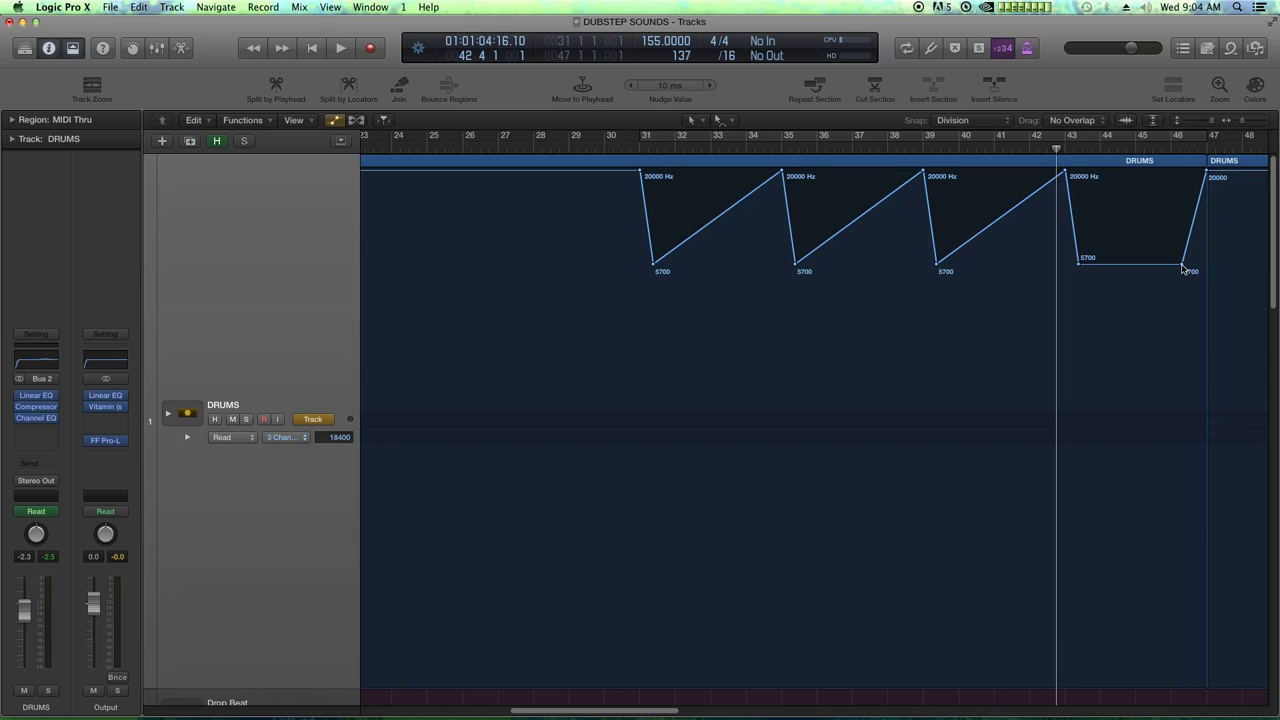
Bend the three rising high cut stretches between bars 31 and 43 into upward-sweeping curves with the Automation Curve Tool.
click(720, 120)
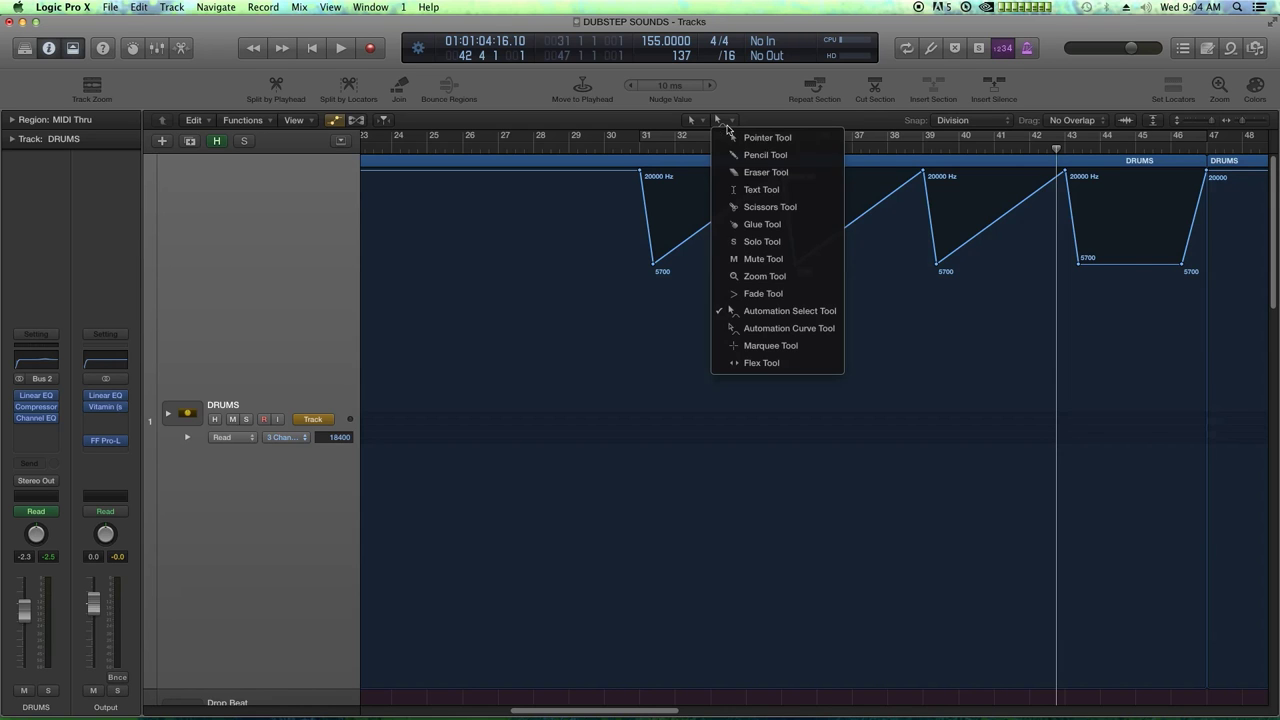
click(796, 326)
drag(714, 243, 737, 262)
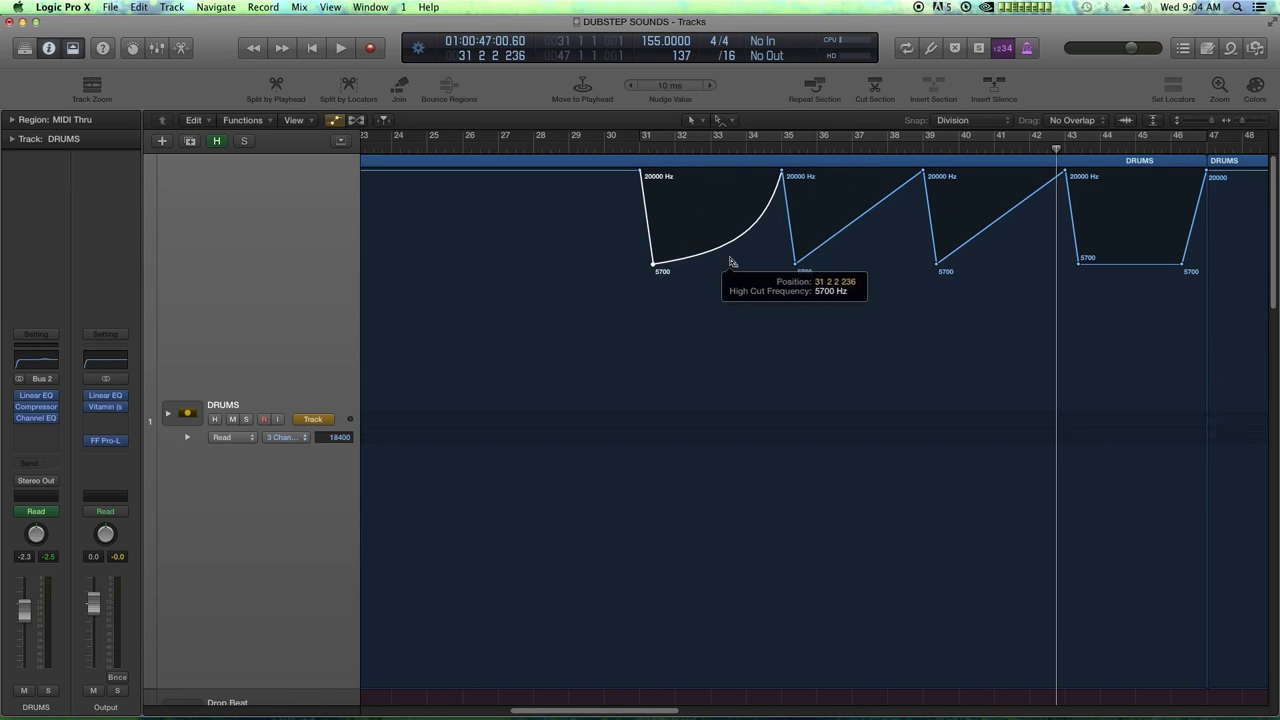
drag(871, 223, 888, 258)
drag(1022, 228, 1183, 268)
Delete the 5700 Hz point near bar 46 and bend the resulting rise to bar 47 into a matching curve.
click(1183, 266)
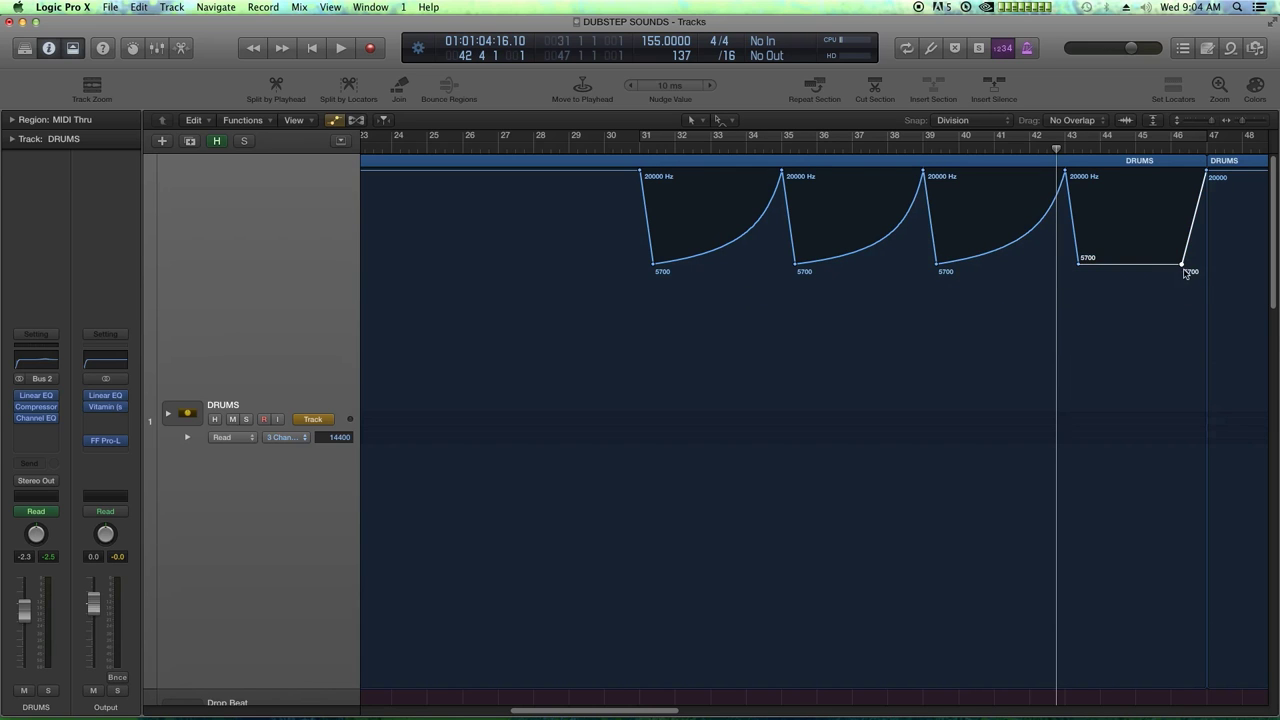
key(Delete)
drag(1145, 227, 1164, 262)
Play the curved filter sweeps from just before bar 31 to past bar 48, and return the playhead to bar 31.
click(624, 150)
key(space)
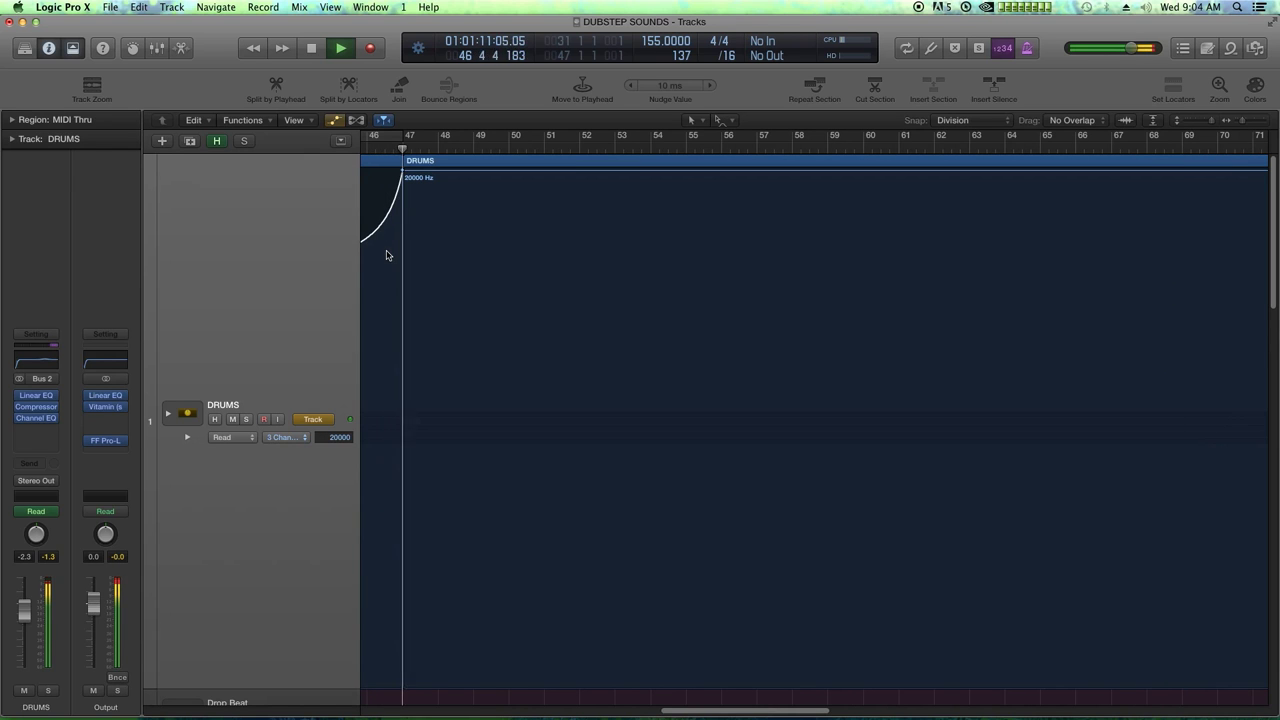
key(super+Left)
key(super+Left)
key(super+Left)
key(space)
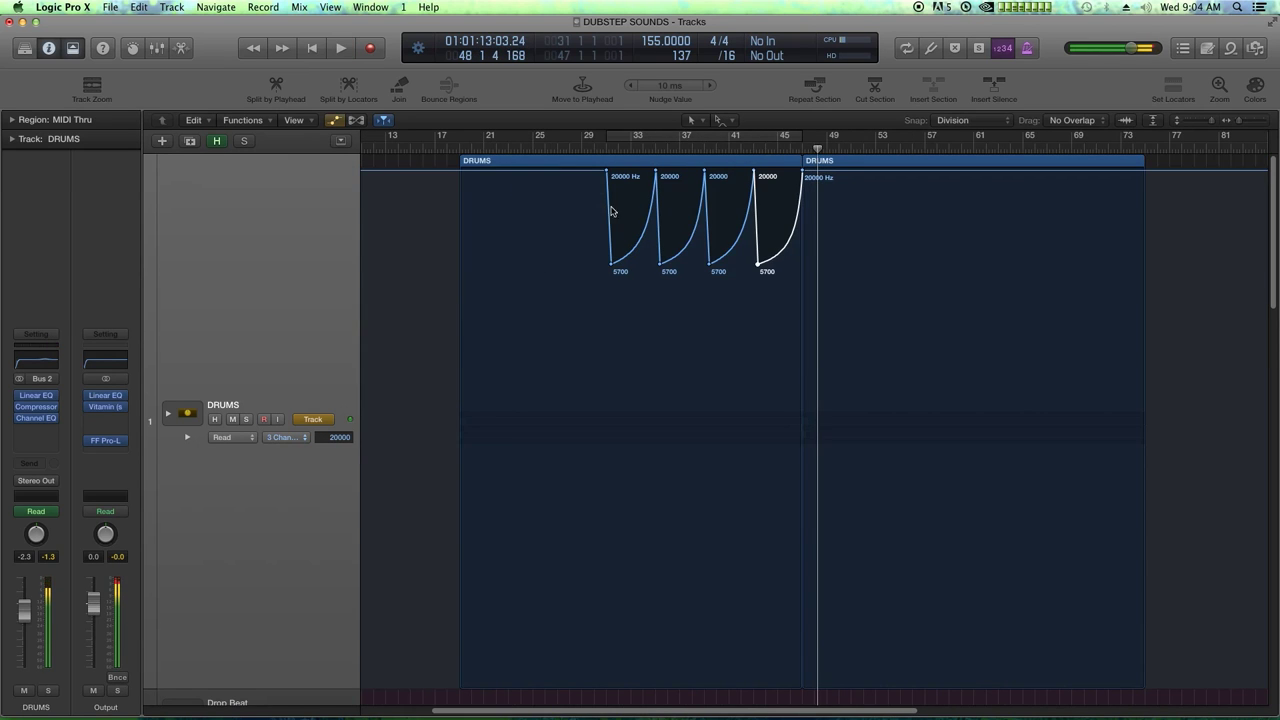
click(602, 148)
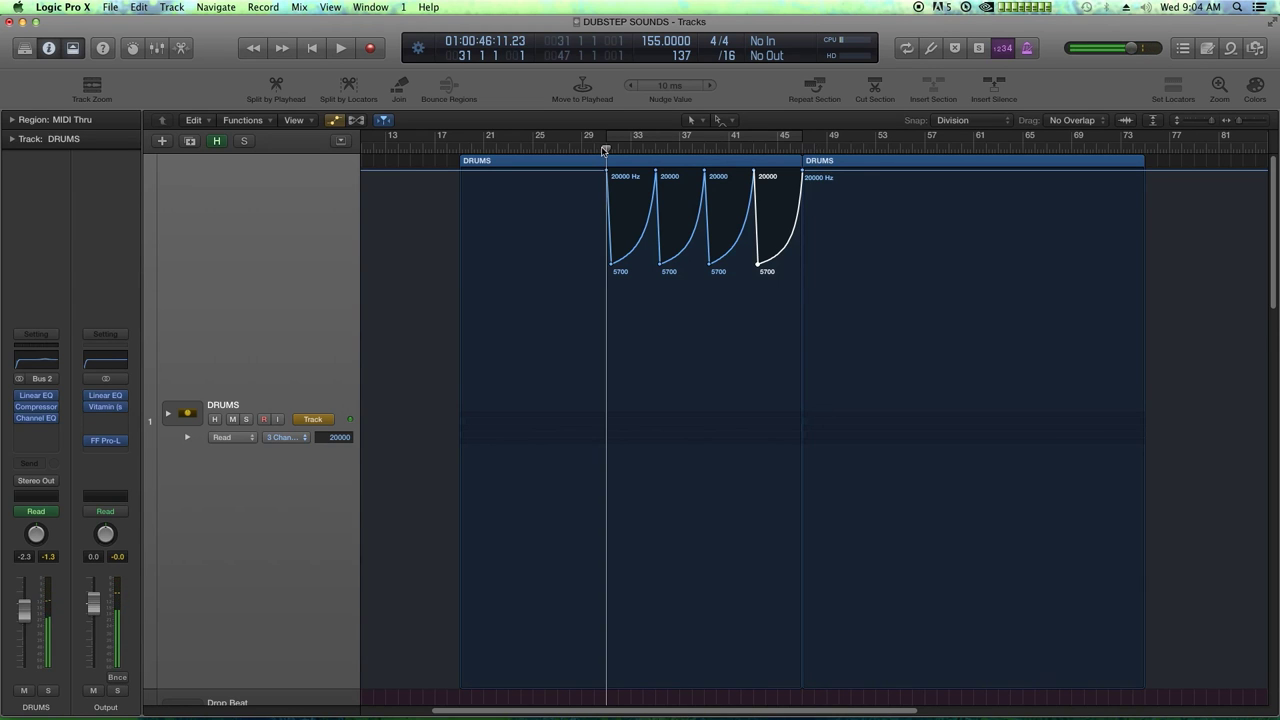
In the Mixer, expand the DRUMS stack and add a Bus 5 send to the SNARE, HH OPEN, HH CLOSE and RIDE channels.
key(super+2)
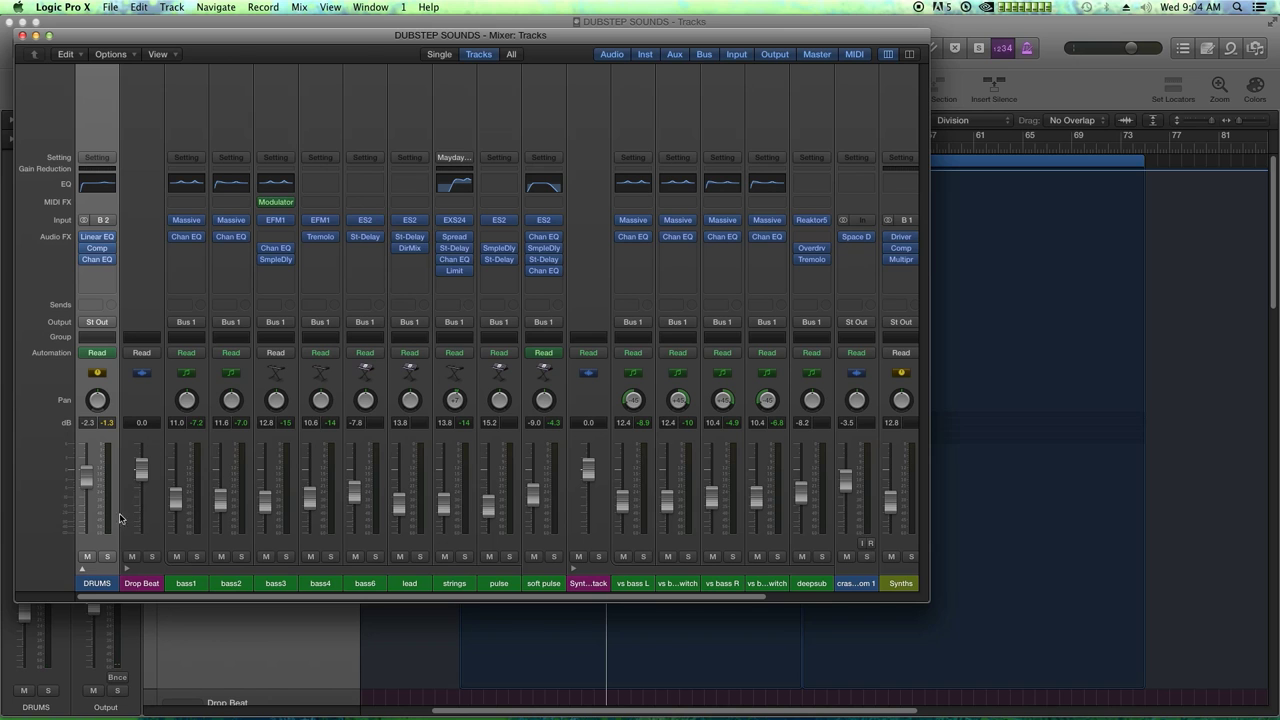
click(83, 570)
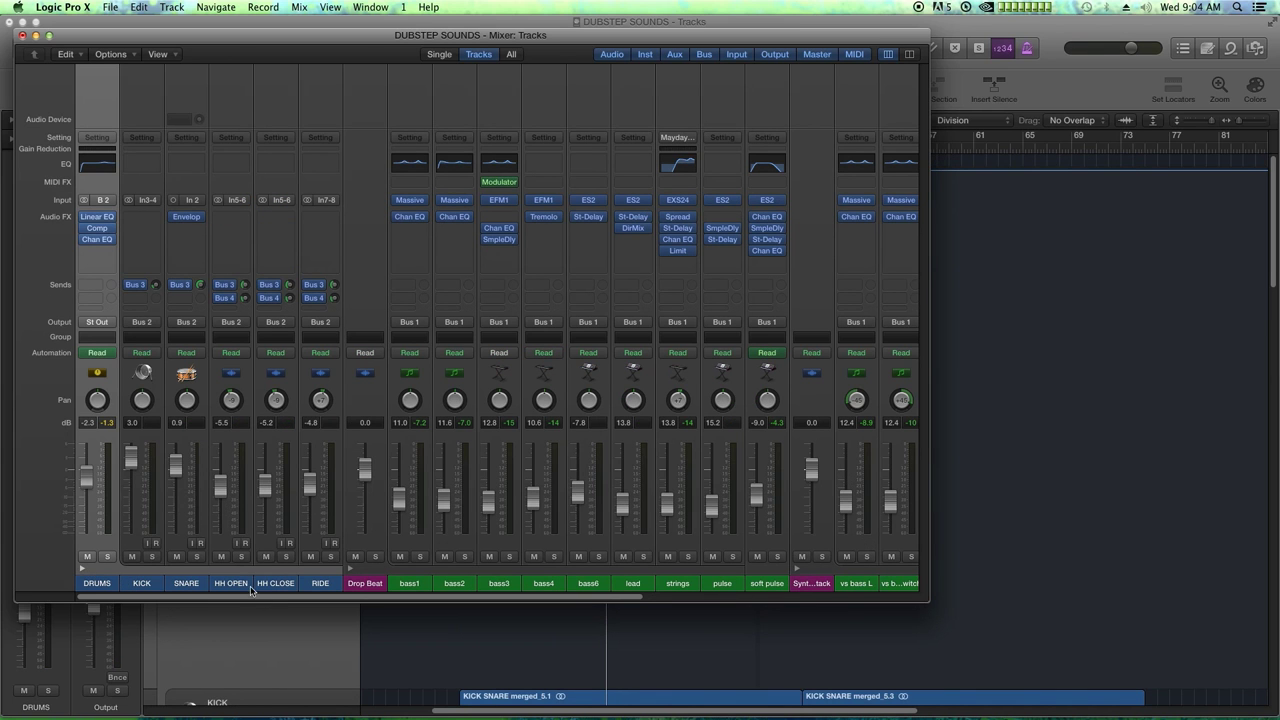
drag(243, 588, 289, 588)
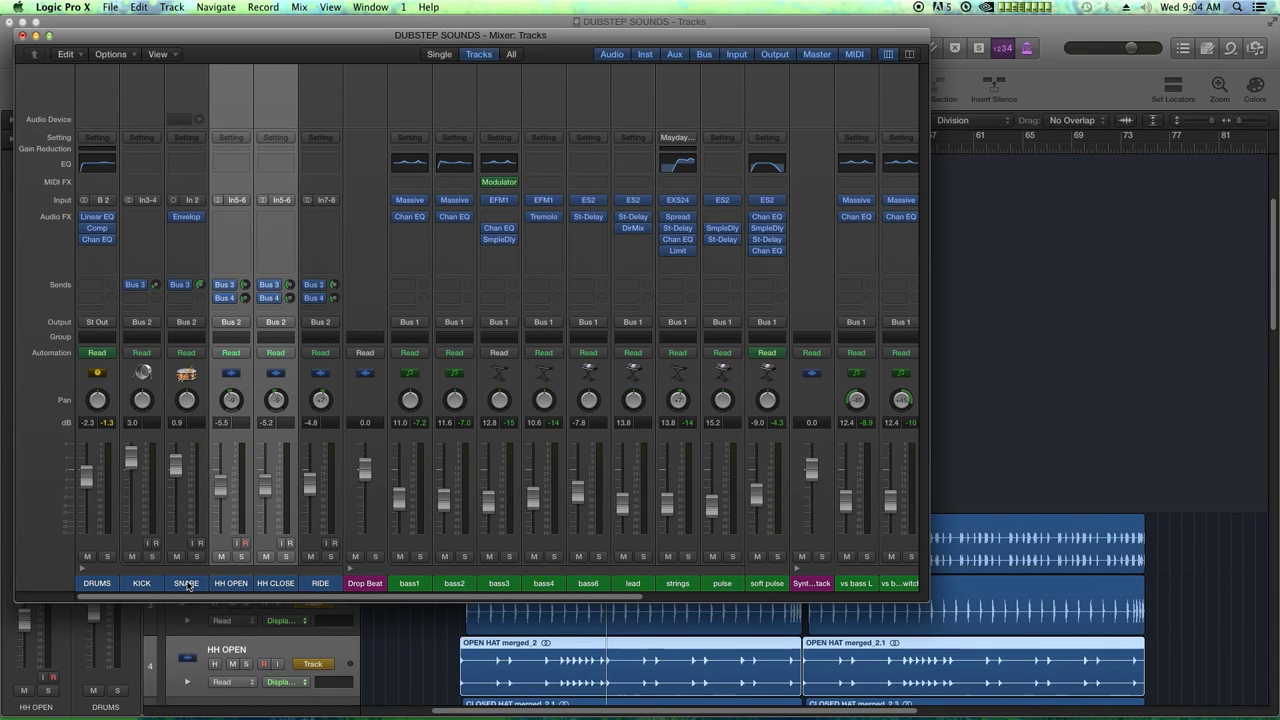
click(187, 584)
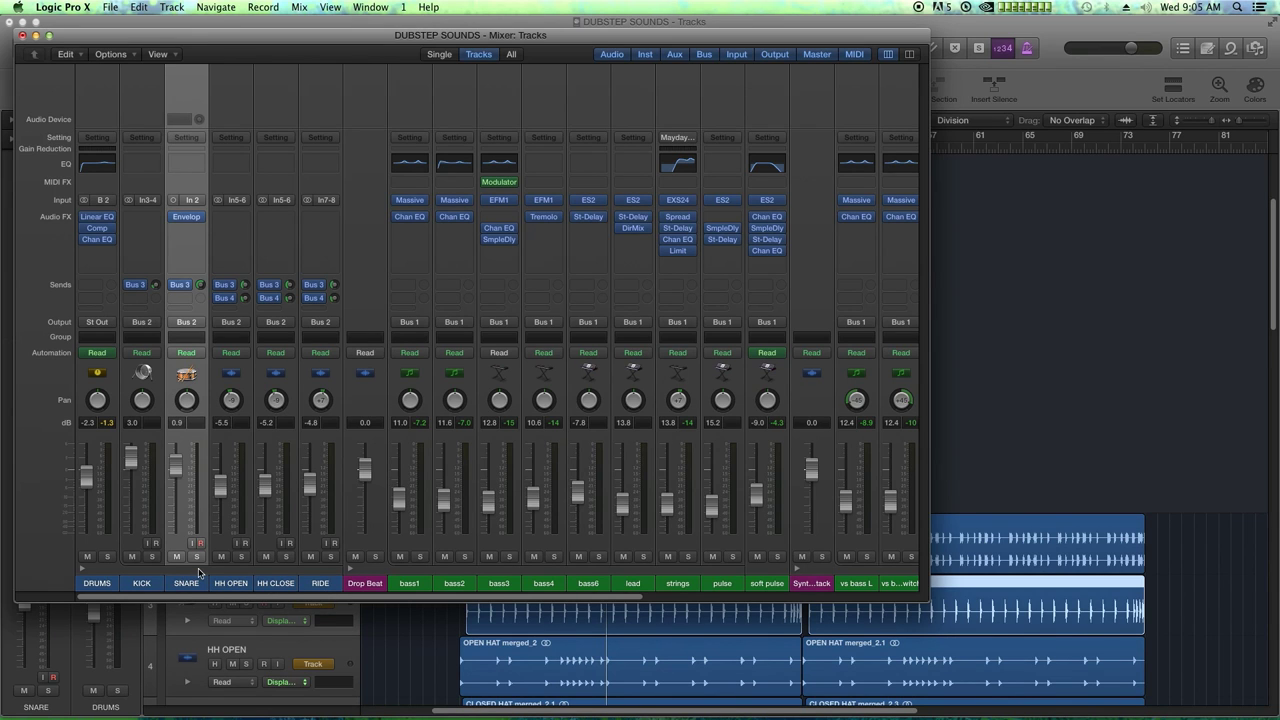
drag(321, 587, 192, 590)
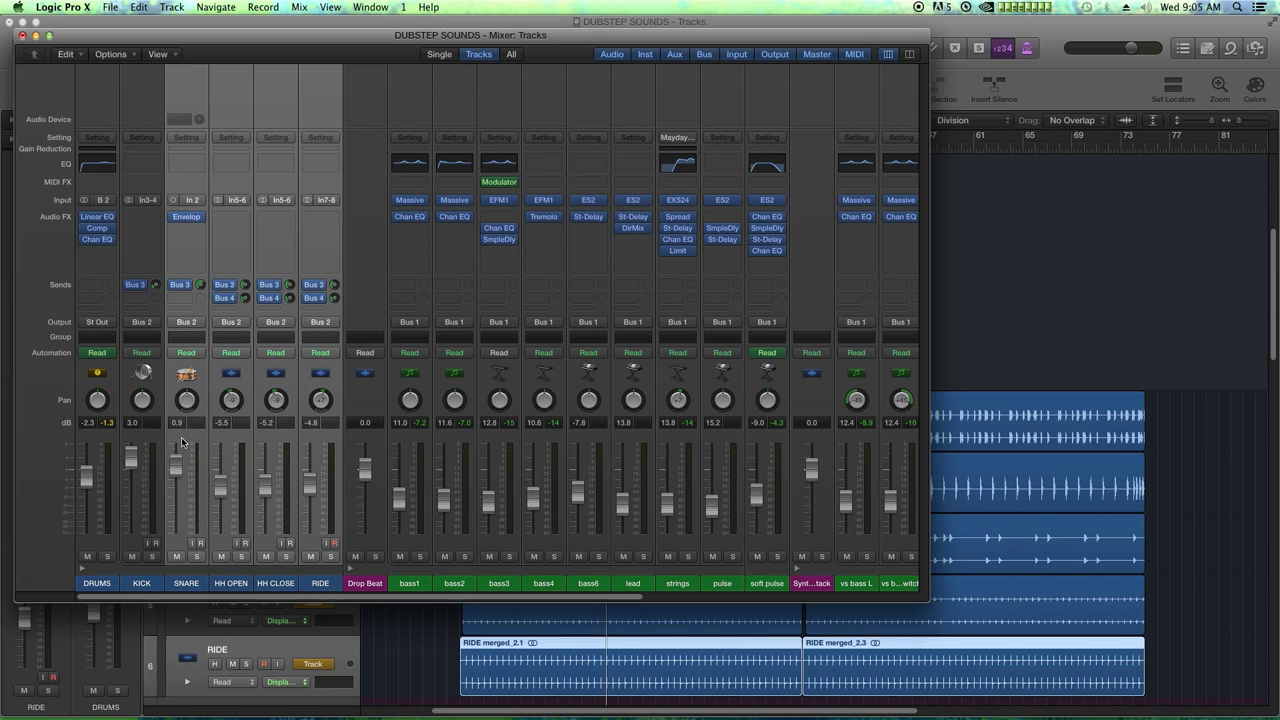
click(181, 312)
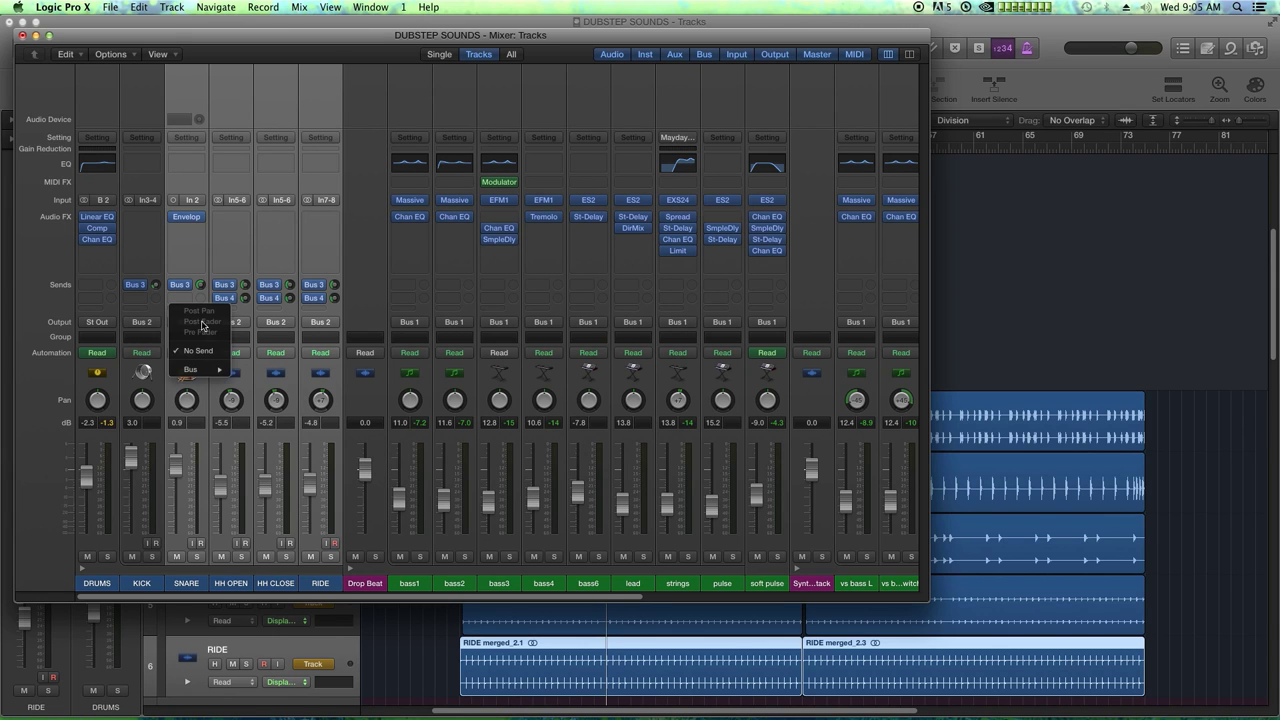
mouse_move(197, 373)
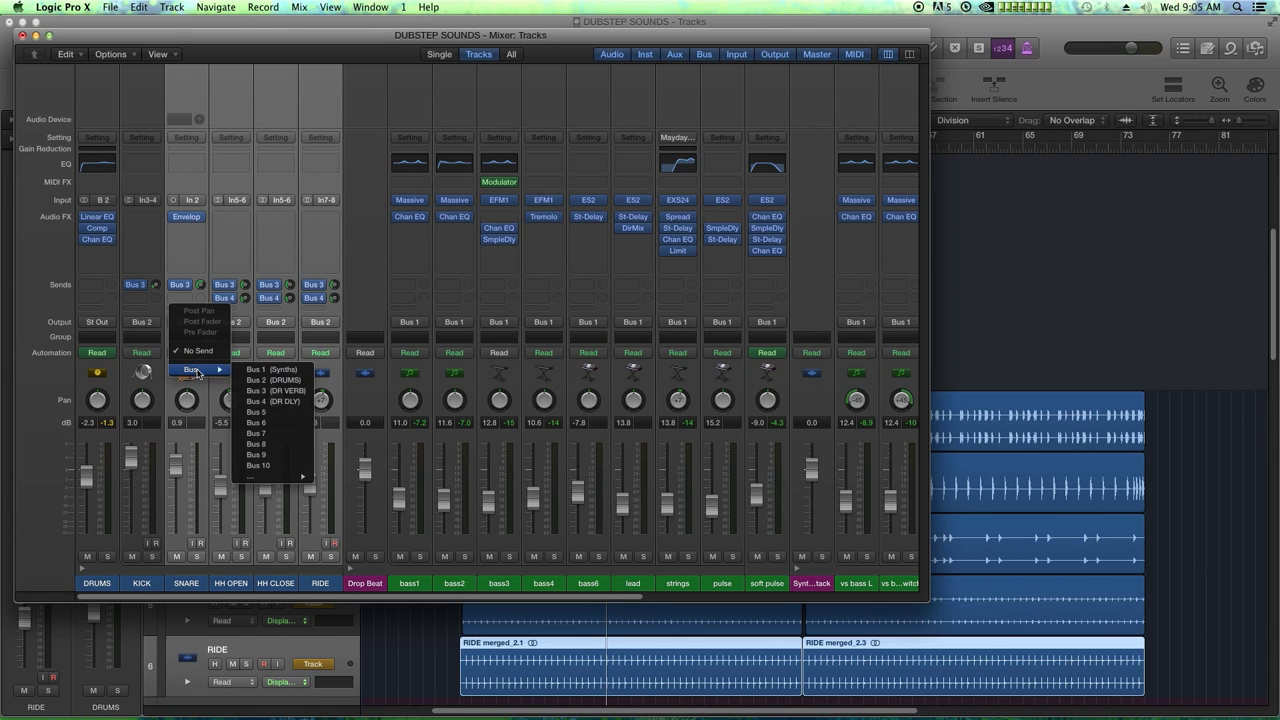
click(272, 413)
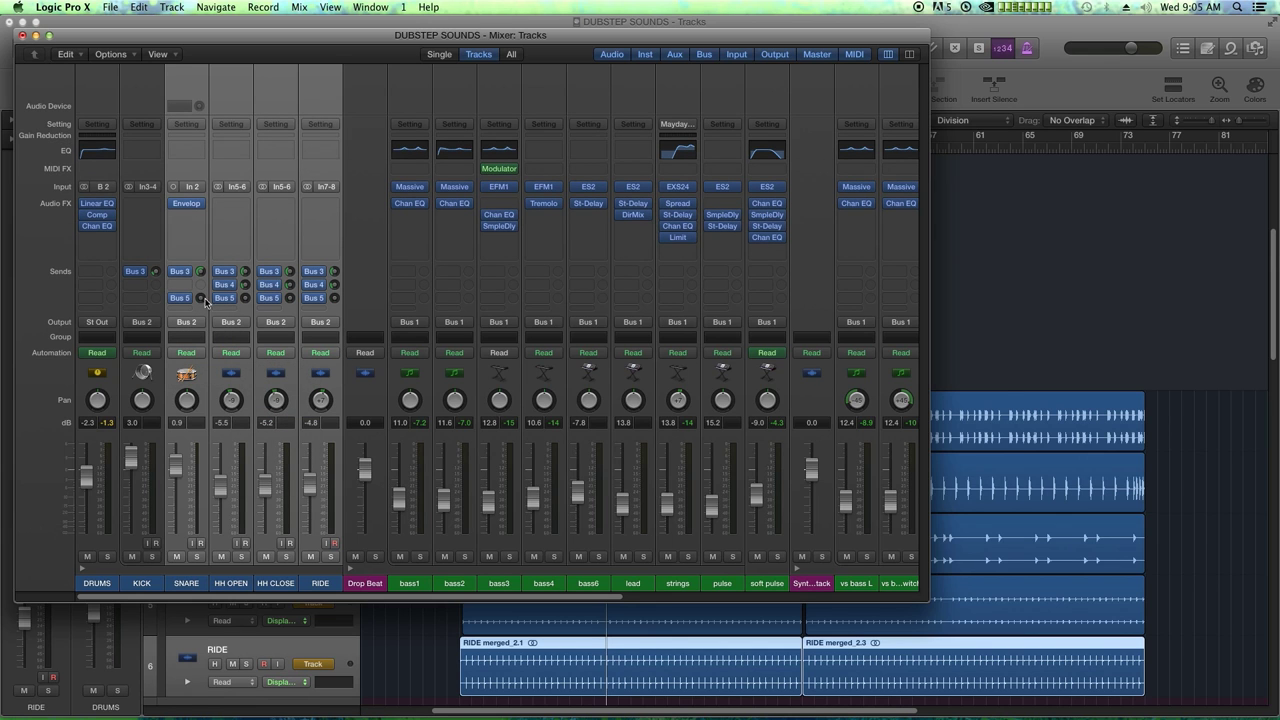
Rename the Aux 5 channel that receives Bus 5 as DR DRY, solo it and start playback.
drag(580, 600, 931, 598)
click(806, 585)
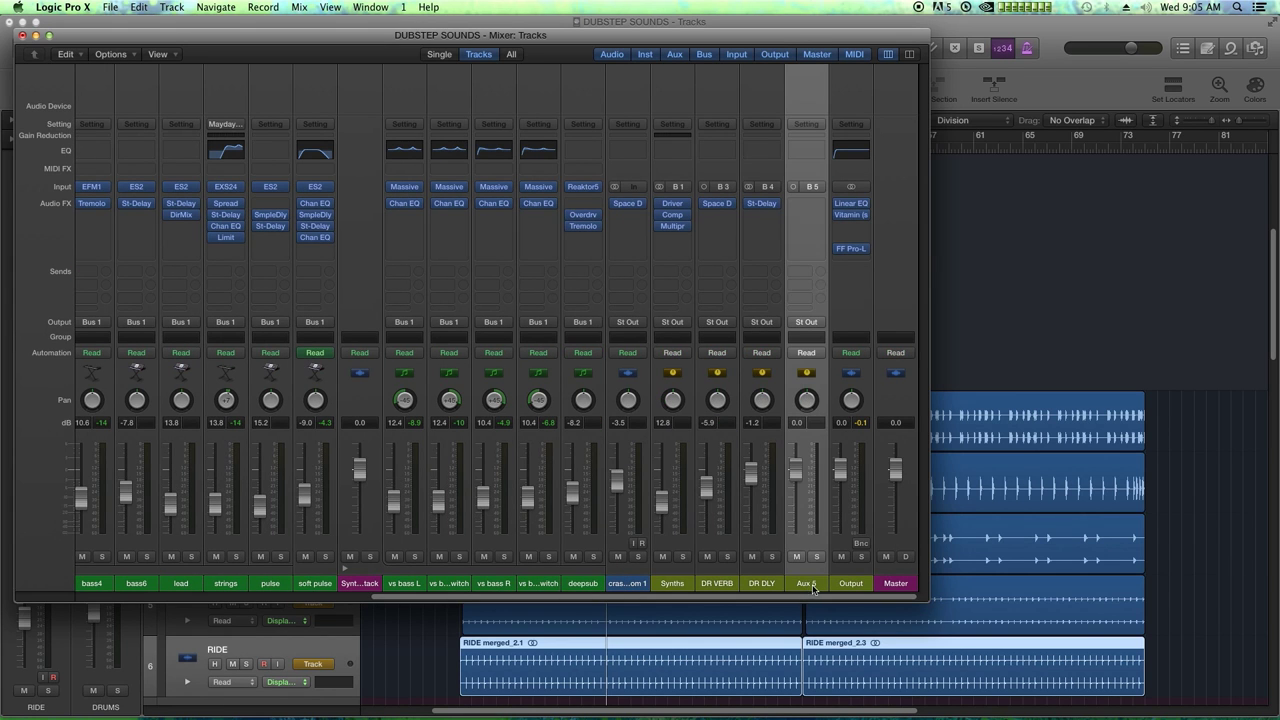
mouse_move(804, 585)
mouse_down()
mouse_move(538, 585)
mouse_move(850, 585)
mouse_move(813, 585)
mouse_up()
drag(572, 35, 556, 335)
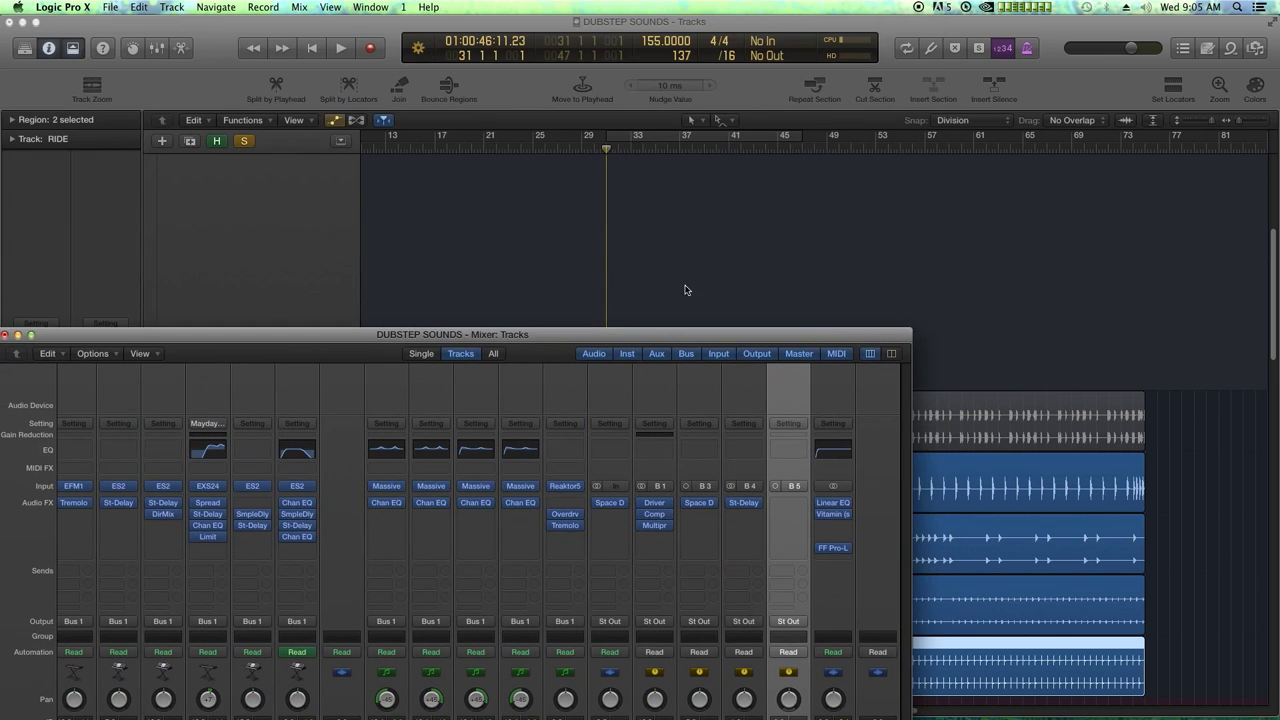
drag(682, 334, 661, 68)
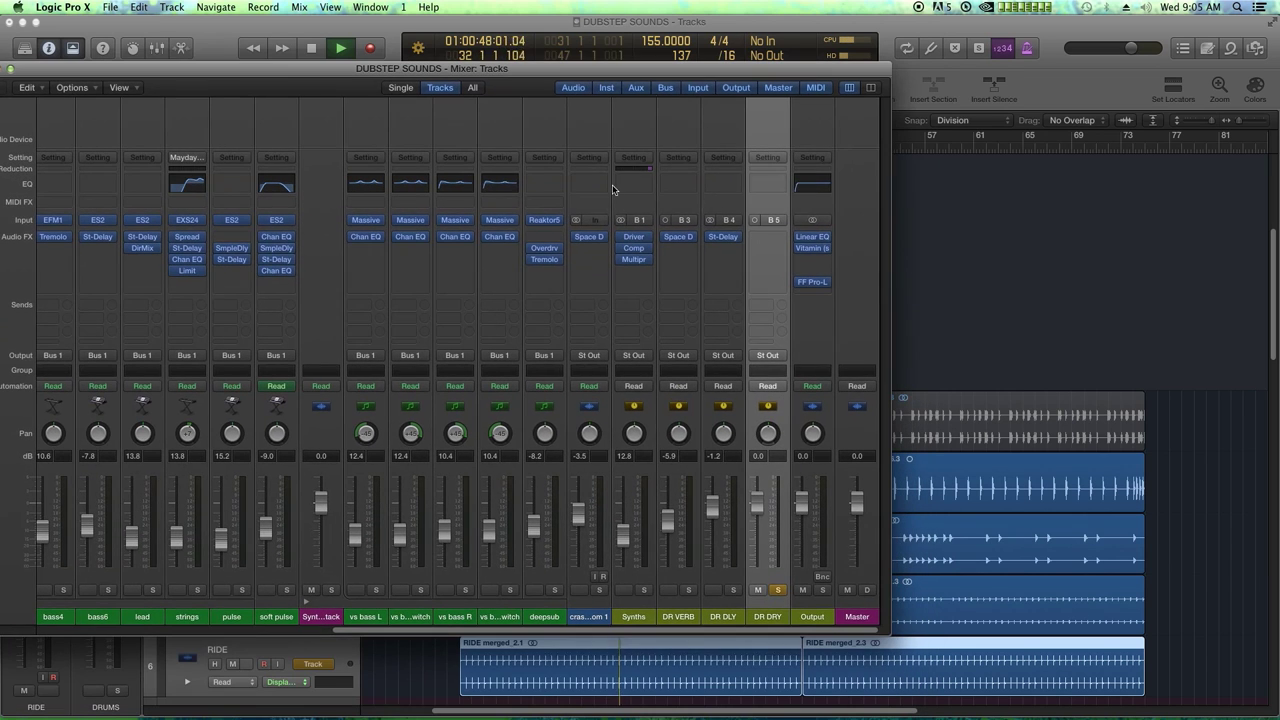
Stop playback, select the channels from DRUMS through RIDE in the Mixer and solo them.
drag(669, 628, 156, 606)
key(space)
click(66, 616)
shift+click(280, 612)
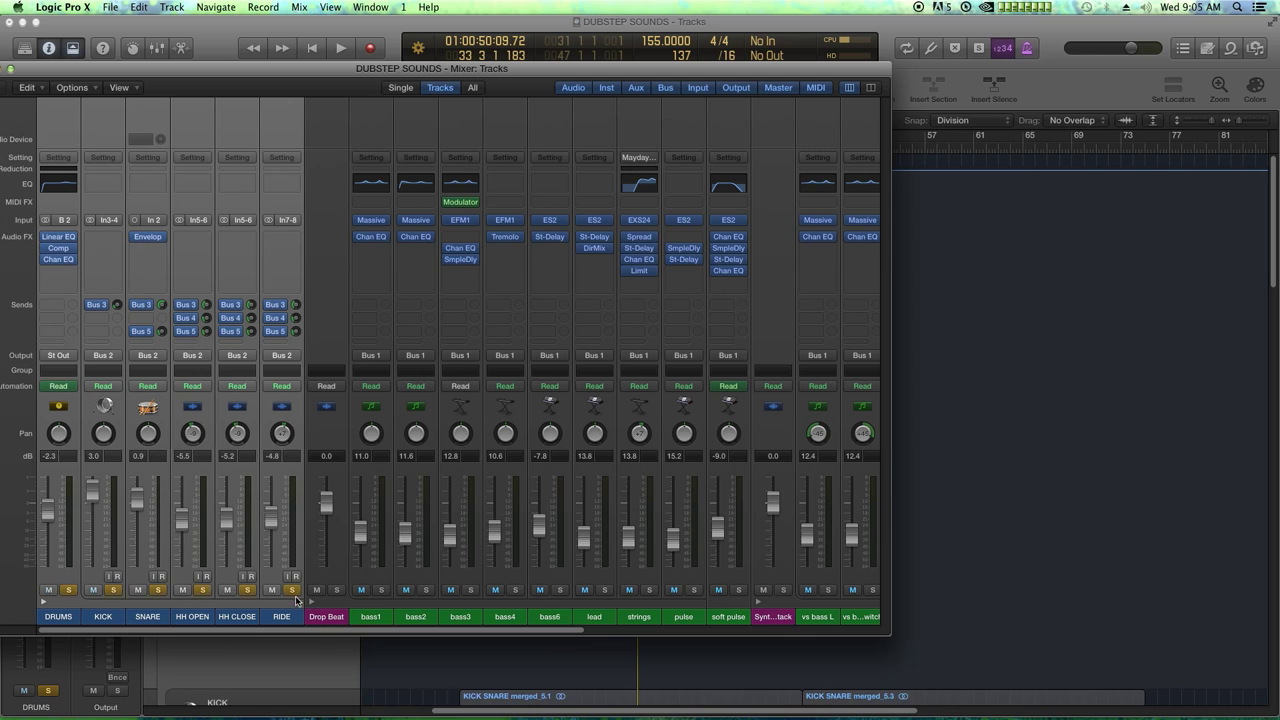
Play the soloed drums to about bar 41 and check the levels on the DR DRY channel and drum sends.
key(space)
scroll(768, 585, right, 10)
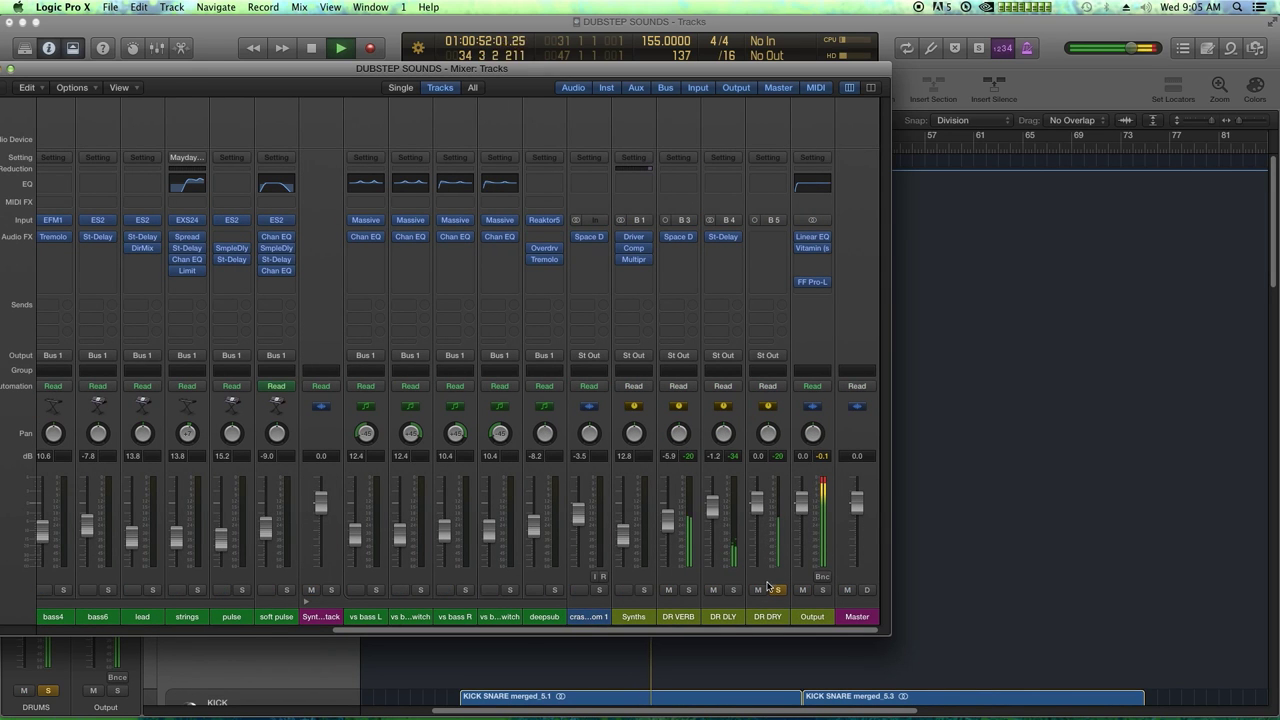
mouse_move(757, 503)
mouse_down()
mouse_move(757, 474)
mouse_move(757, 507)
mouse_up()
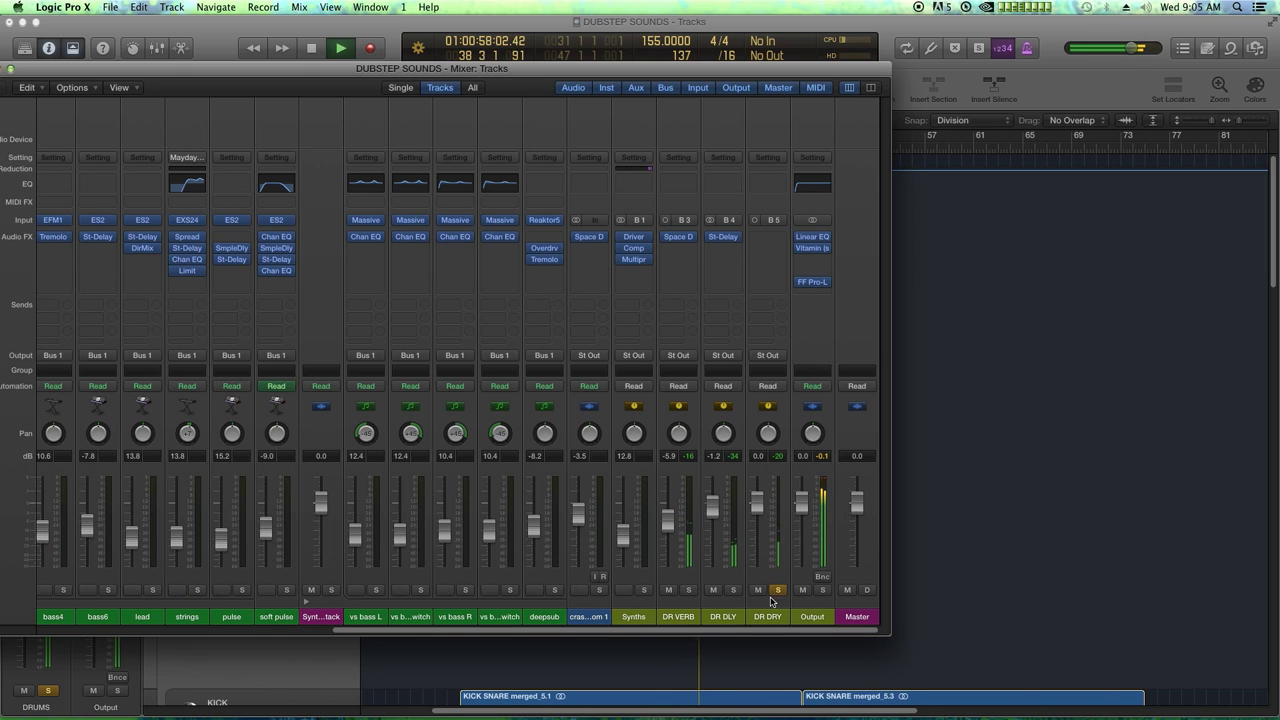
drag(773, 631, 478, 631)
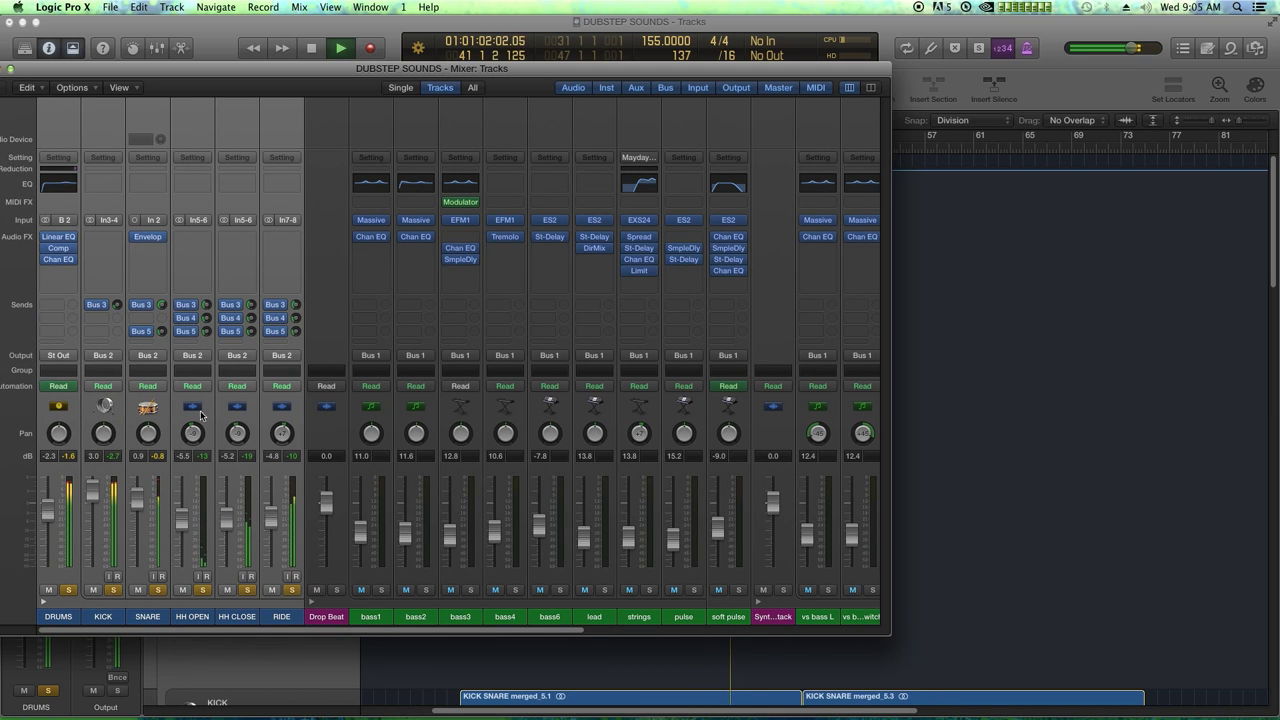
key(space)
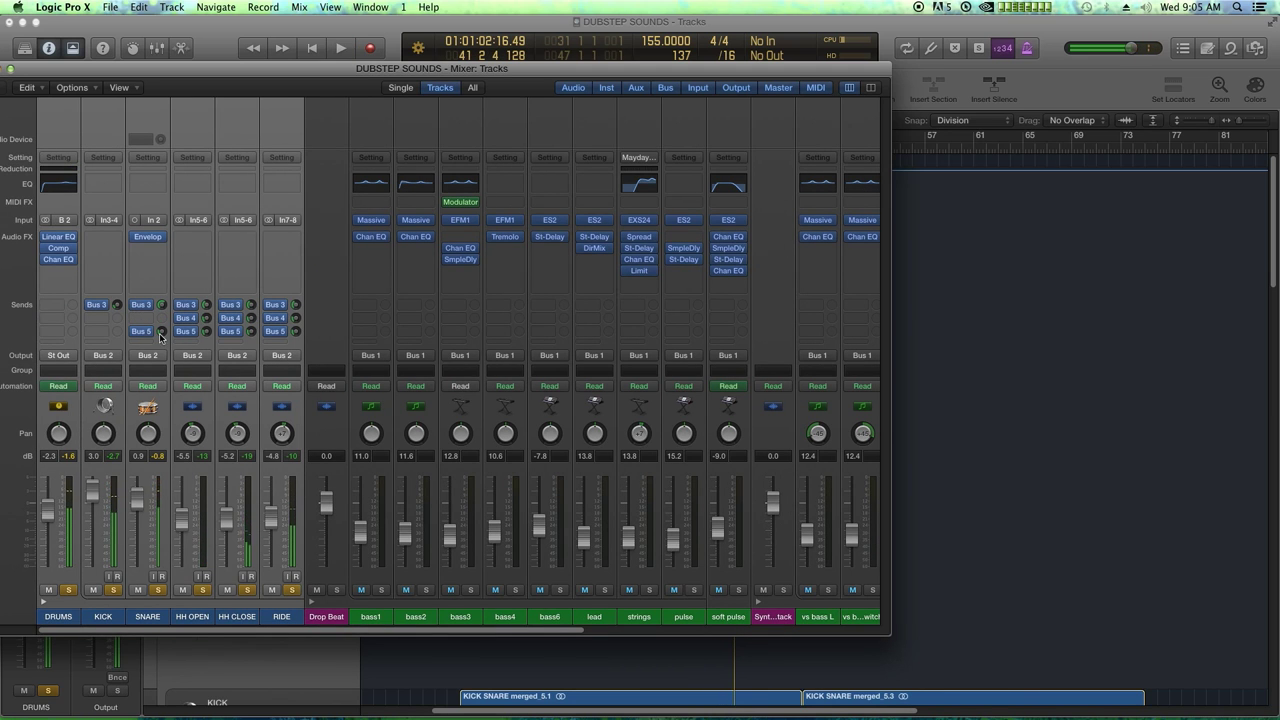
Switch the Bus 5 sends on SNARE, HH OPEN, HH CLOSE and RIDE to Pre Fader.
right_click(161, 337)
click(165, 337)
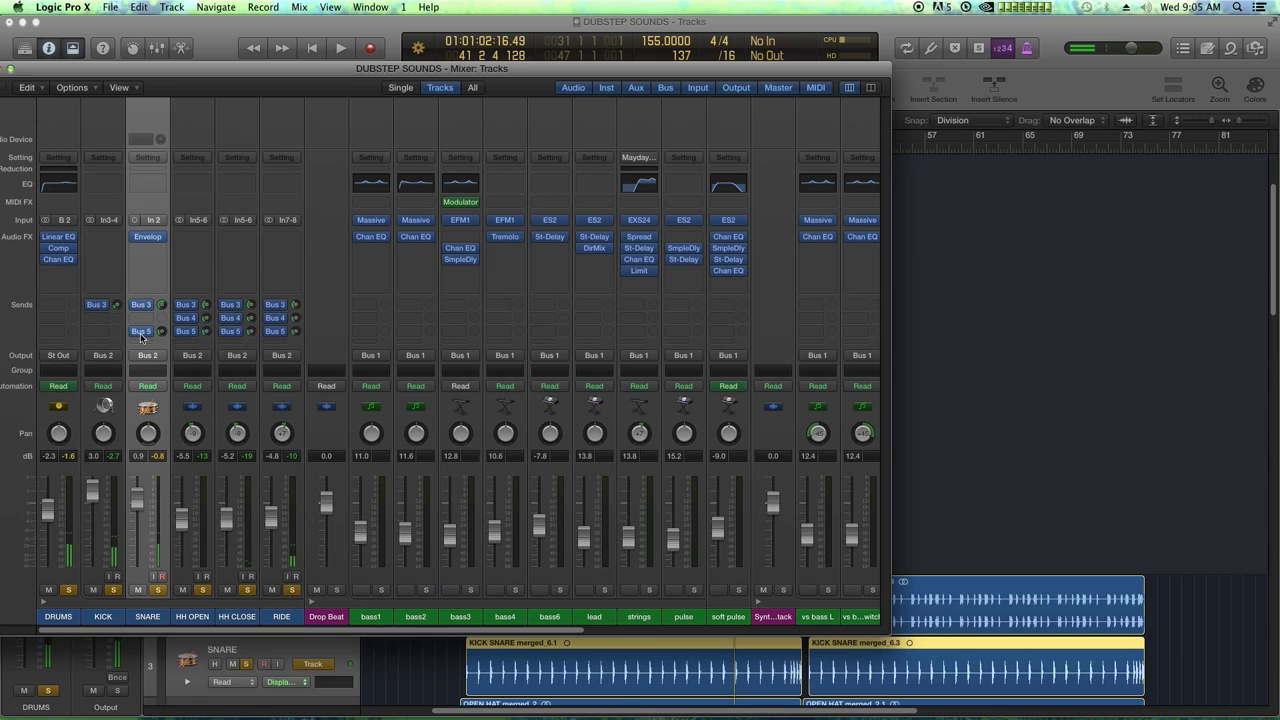
click(141, 331)
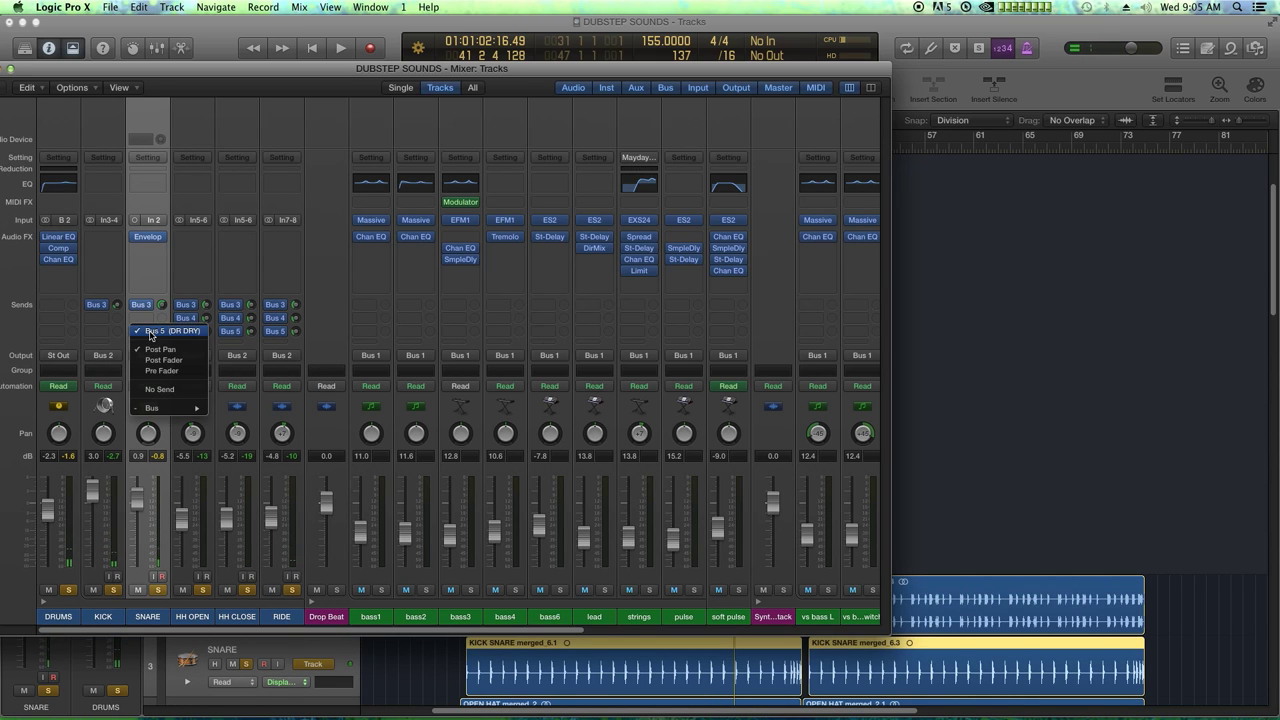
click(190, 371)
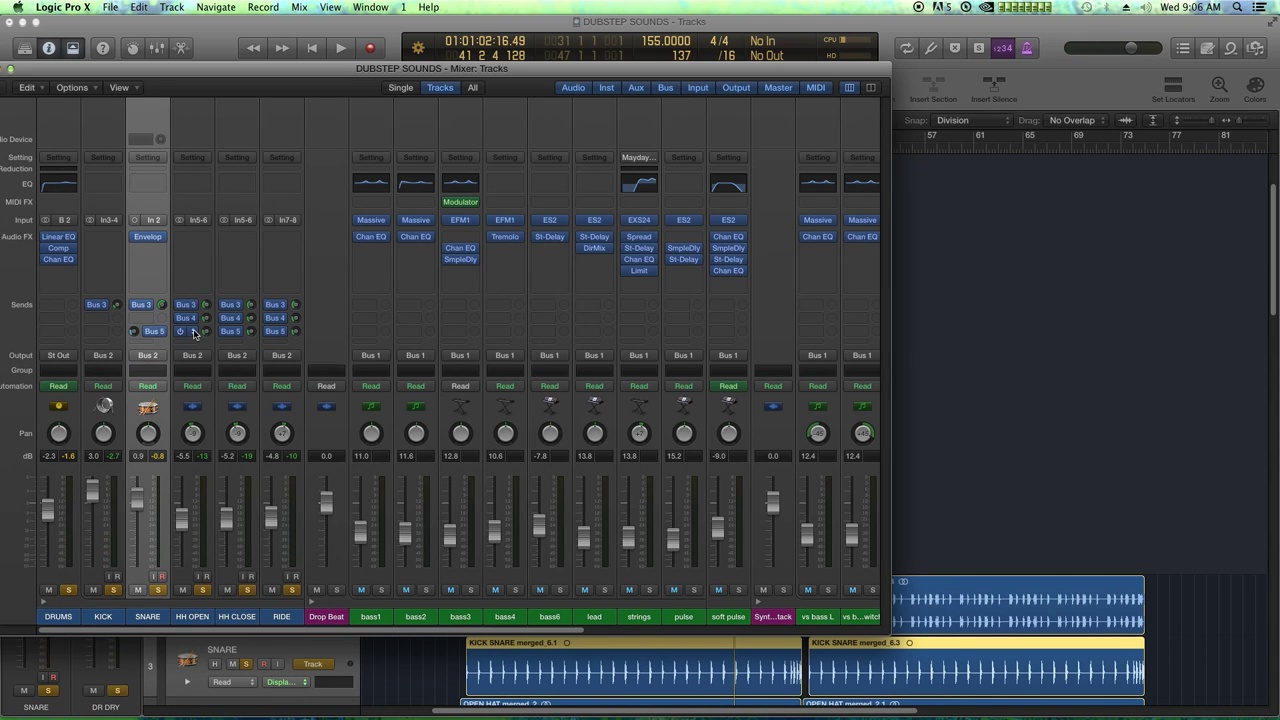
click(194, 333)
click(220, 367)
click(238, 333)
click(265, 371)
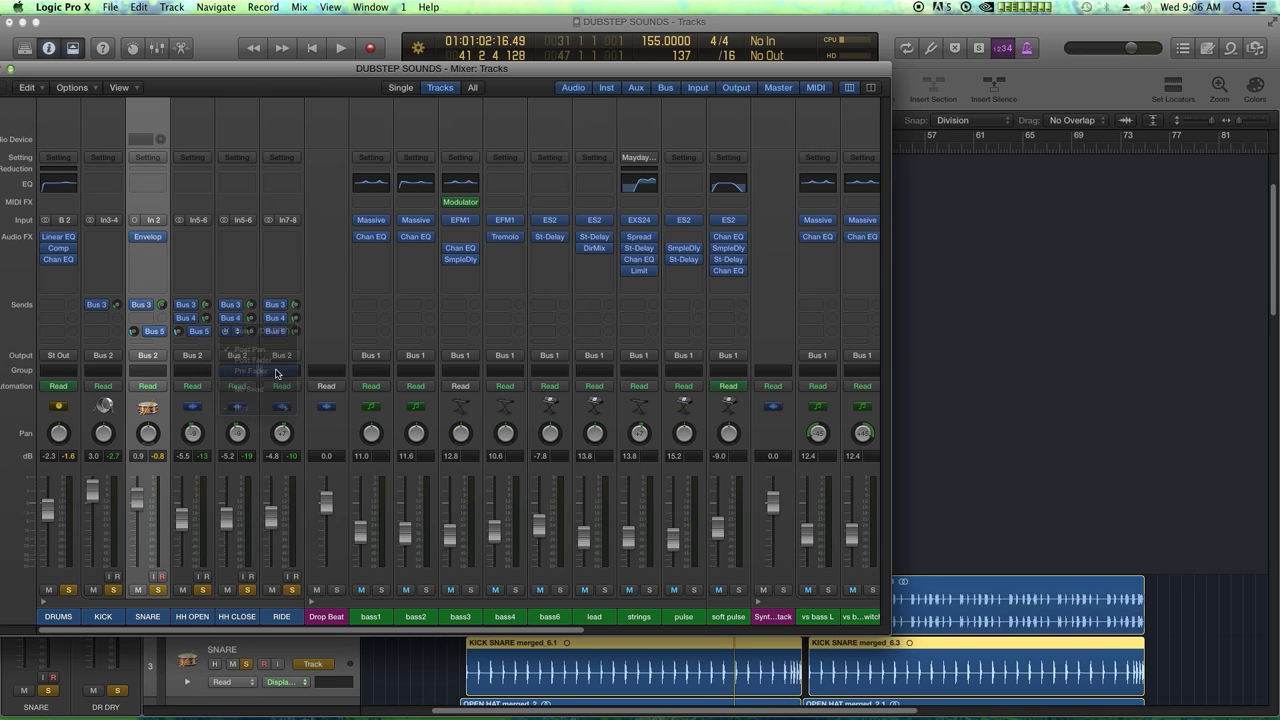
click(284, 334)
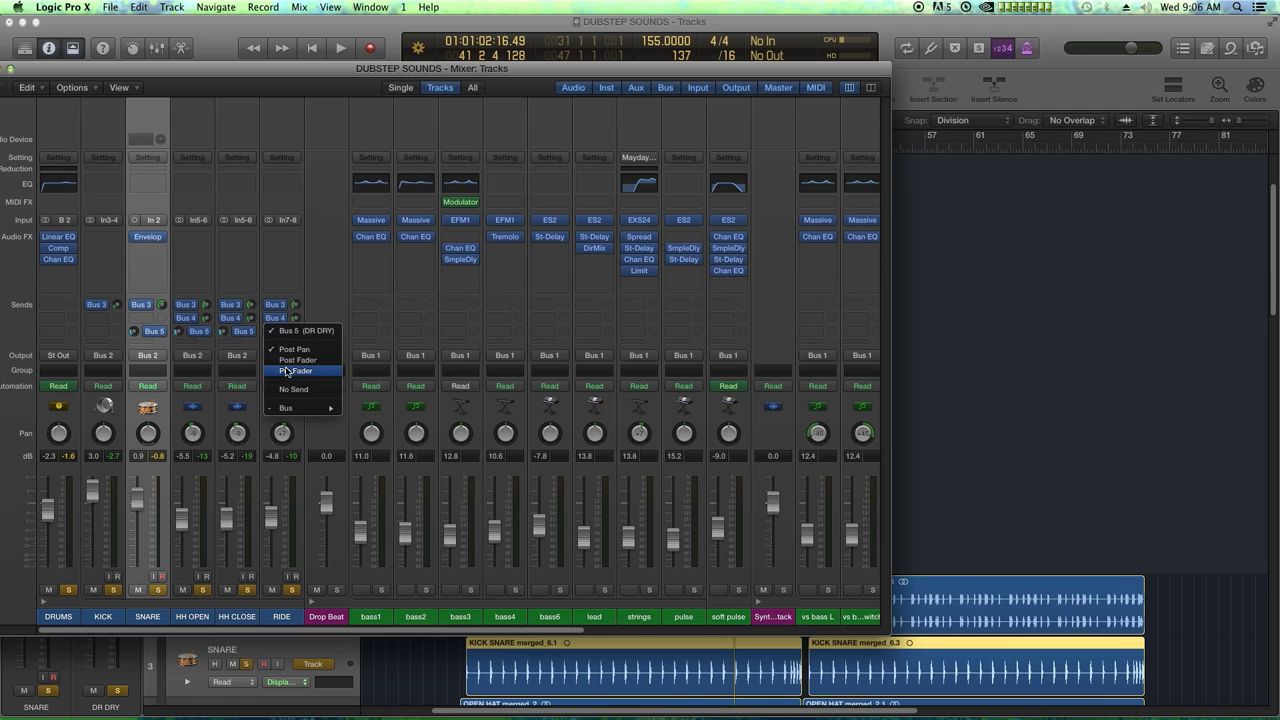
click(296, 371)
Unsolo the drum channels, then solo DR DRY during playback and lower its fader to -1.1 dB.
click(289, 591)
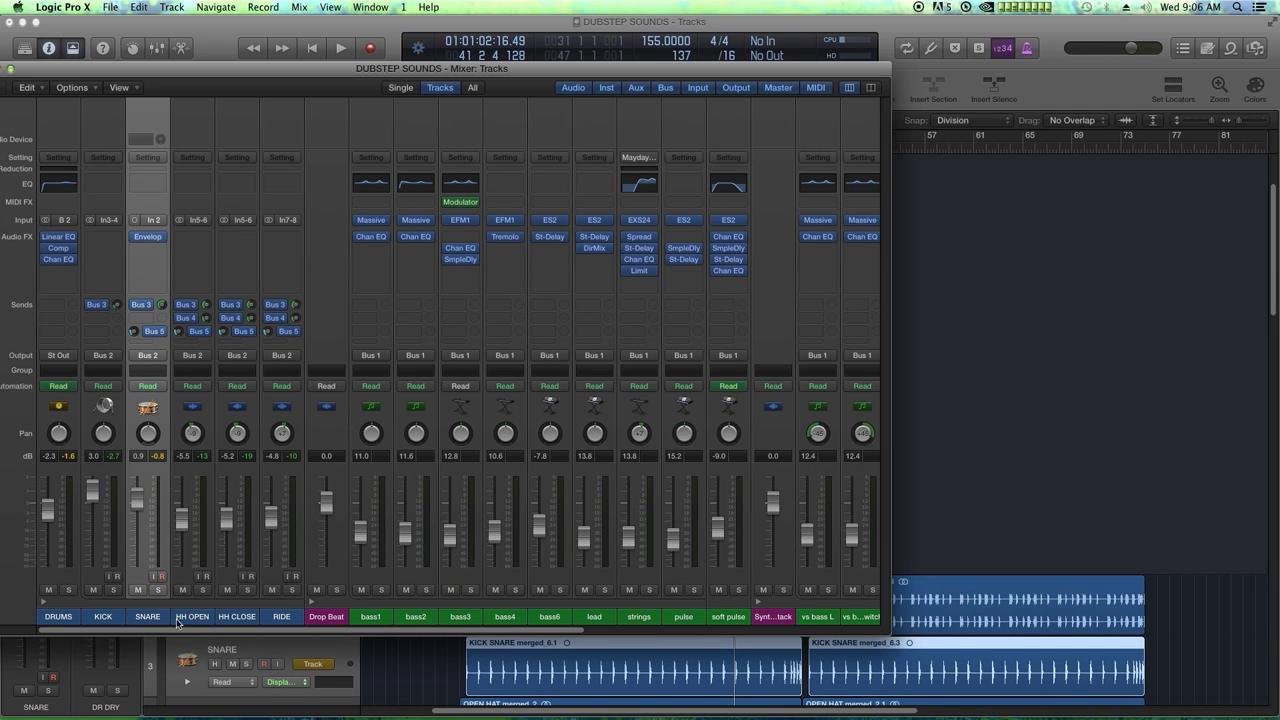
key(space)
drag(200, 631, 779, 631)
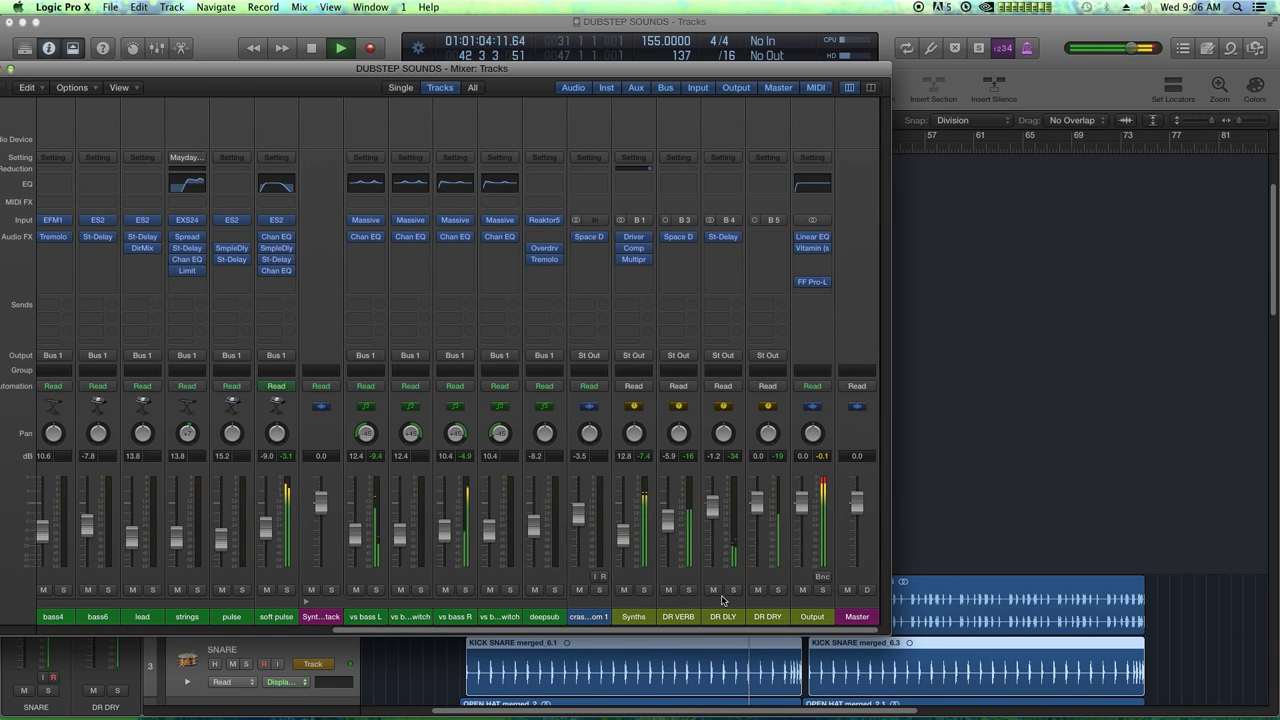
click(779, 590)
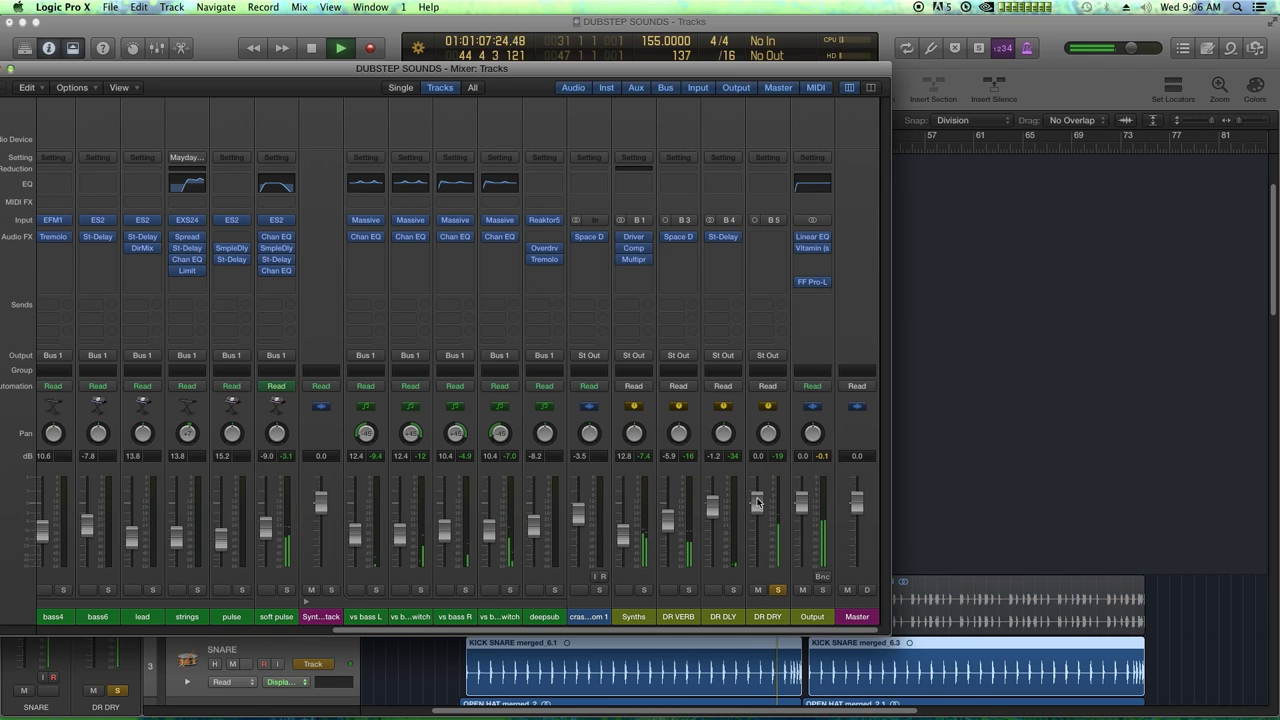
drag(757, 508, 757, 509)
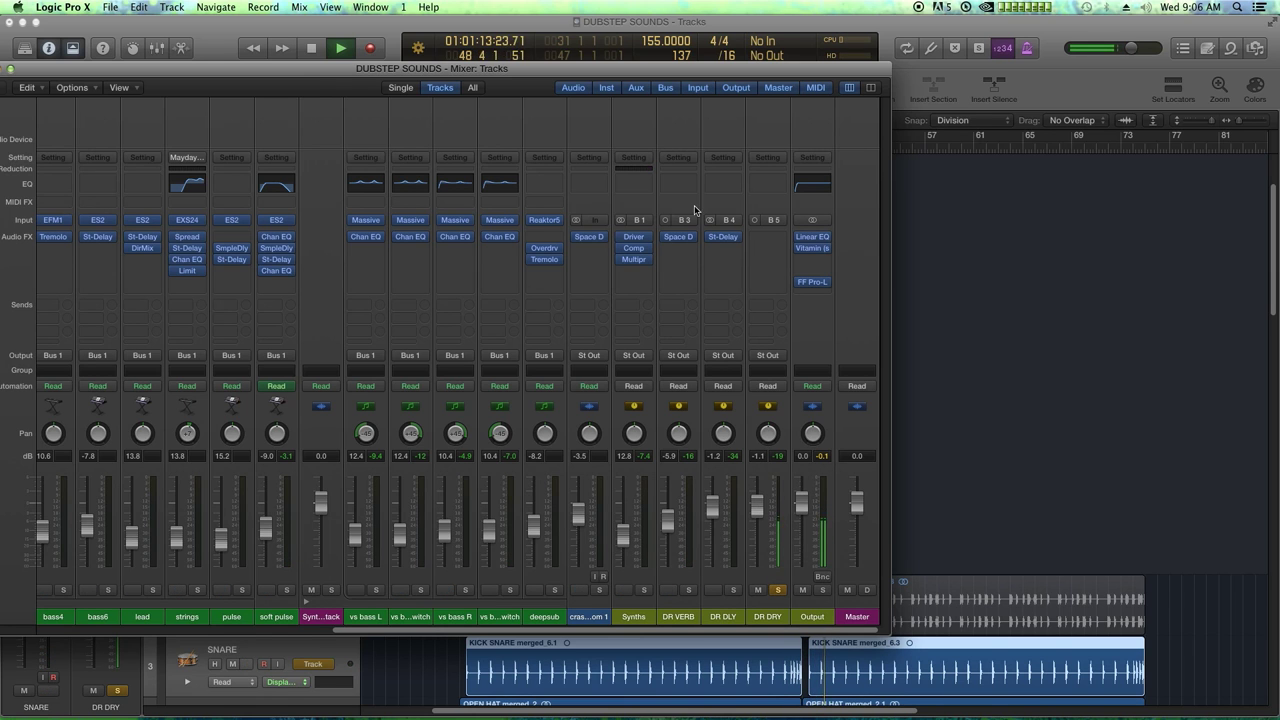
Stop playback, close the Mixer and place the playhead at bar 30.
drag(4, 74, 96, 74)
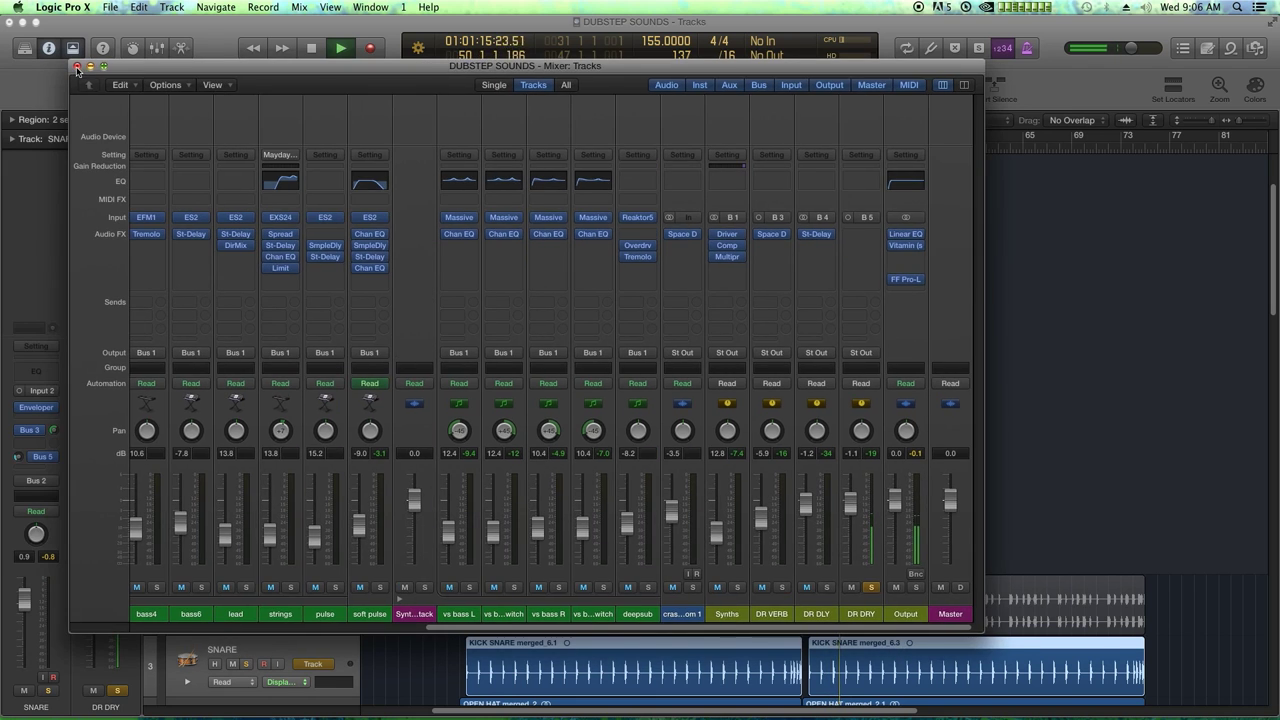
key(space)
click(77, 69)
scroll(446, 300, up, 3)
click(594, 147)
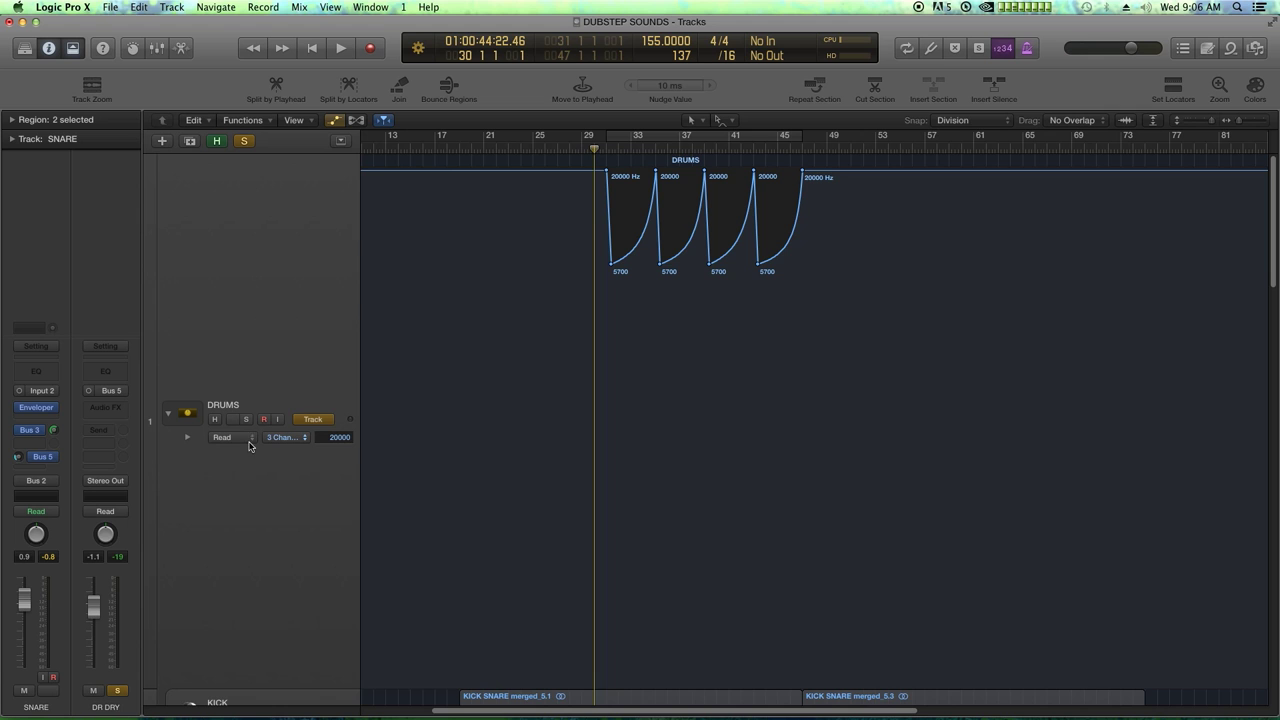
Hide the track automation, unsolo DR DRY and play the full arrangement from bar 30.
key(a)
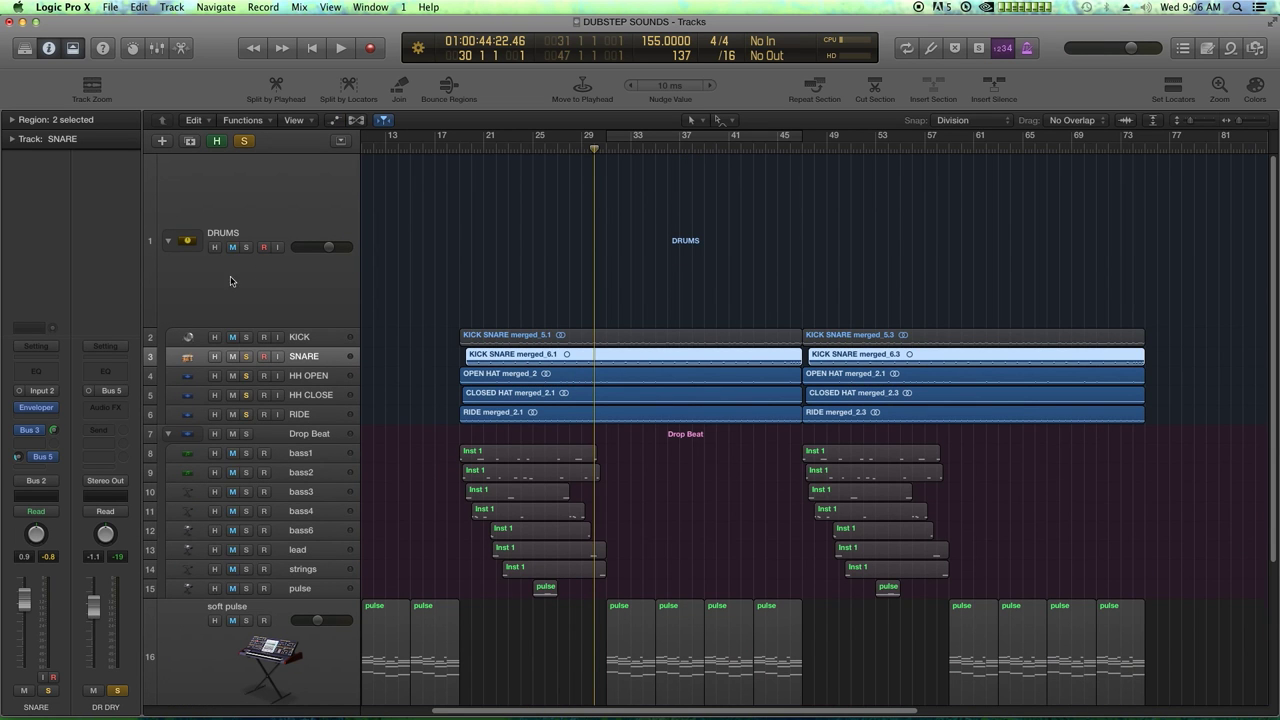
click(117, 691)
key(space)
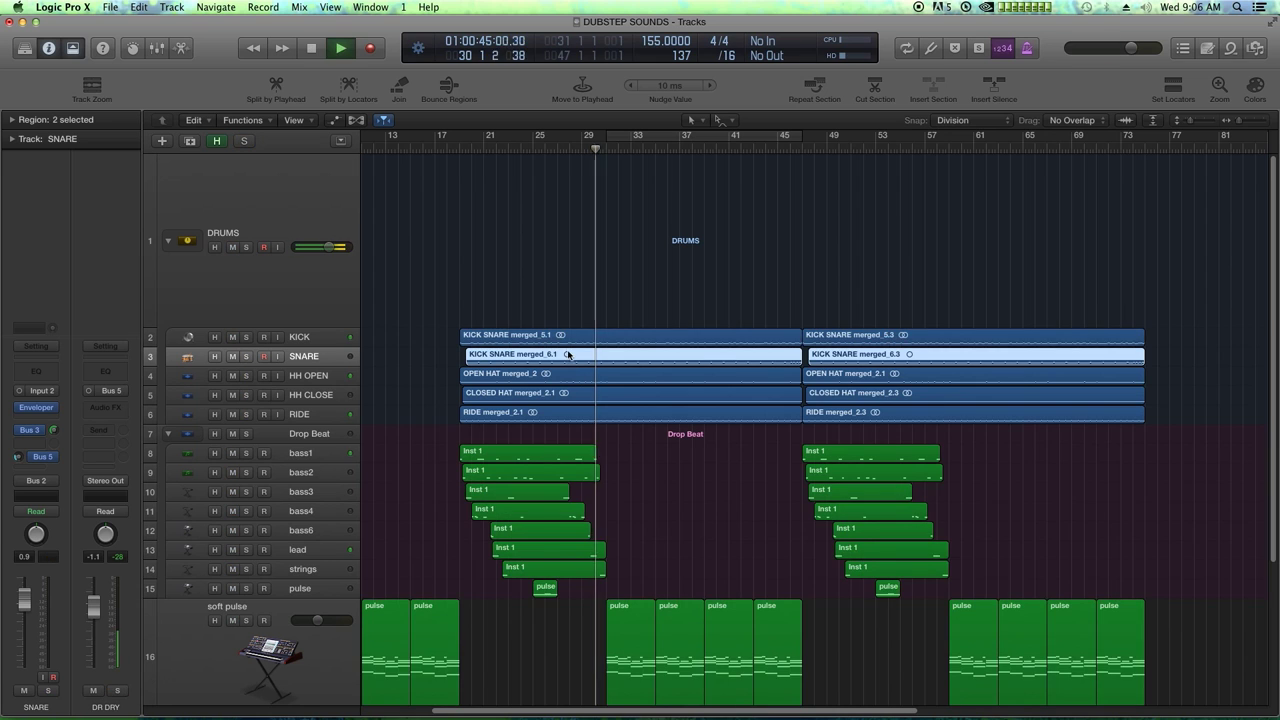
key(super+Right)
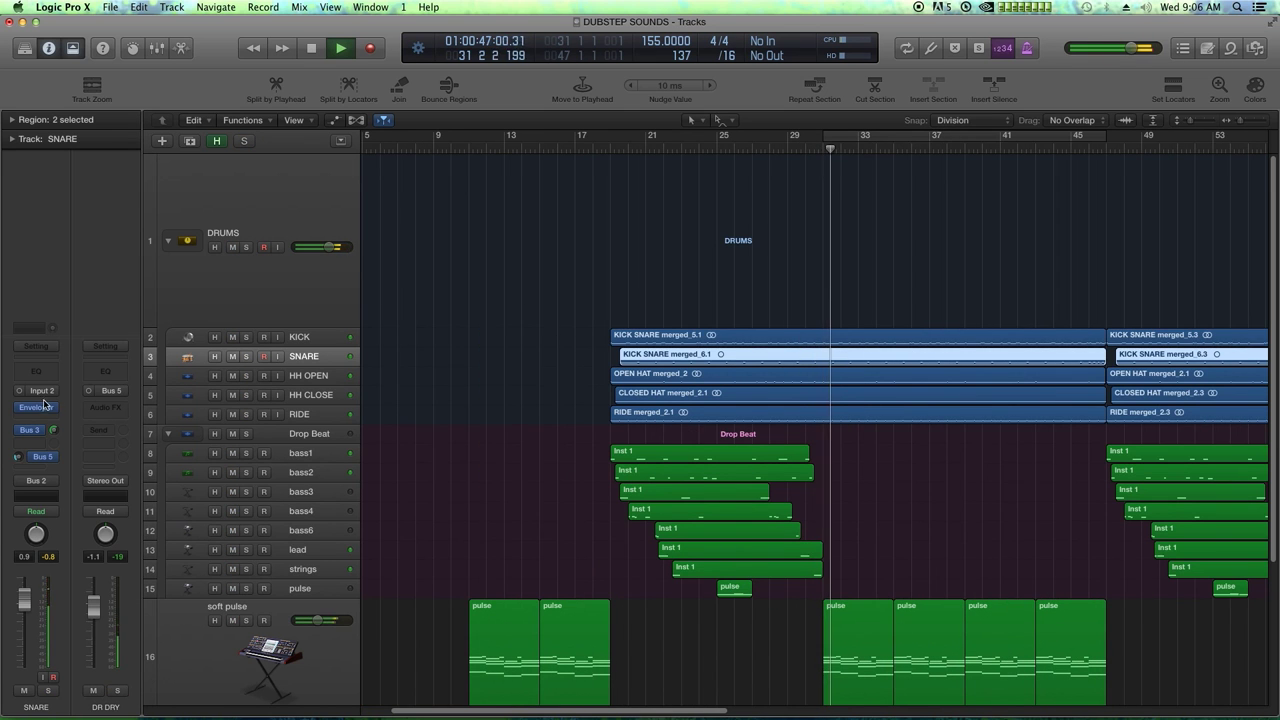
Open the DRUMS track's EQ plug-ins and watch the Channel EQ high cut sweep during playback, stopping past bar 49.
click(266, 283)
click(38, 396)
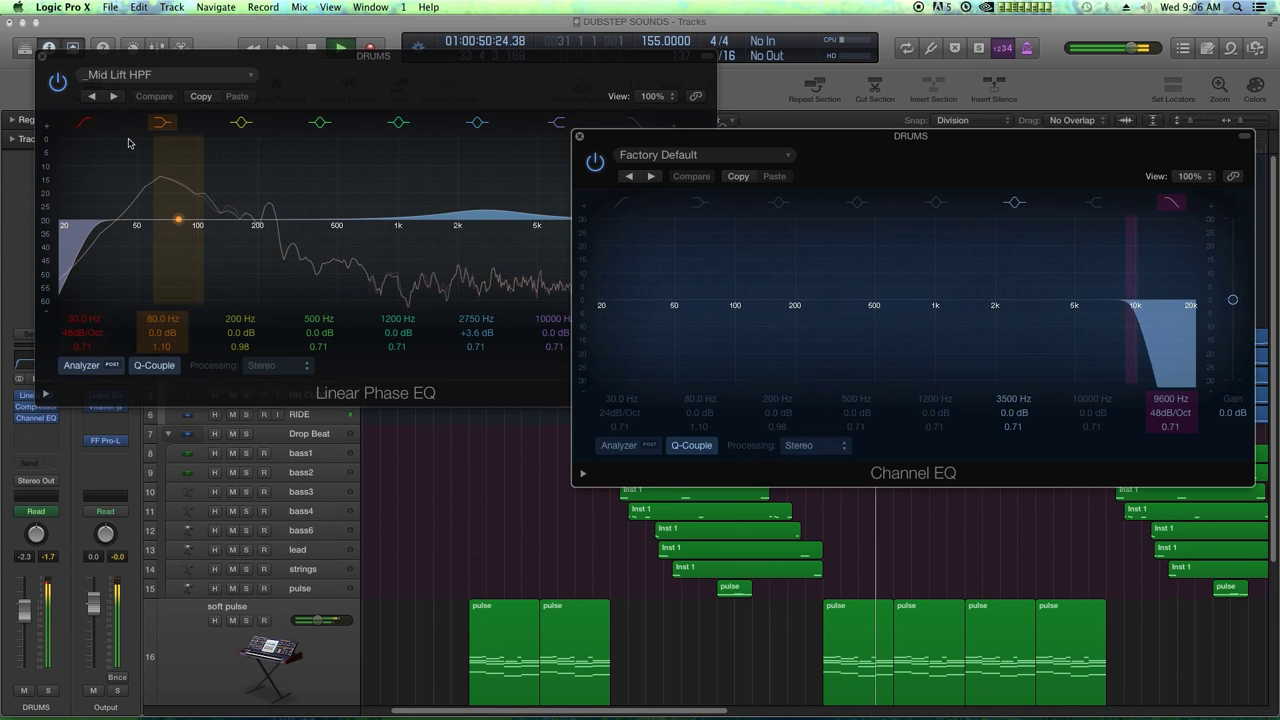
click(42, 56)
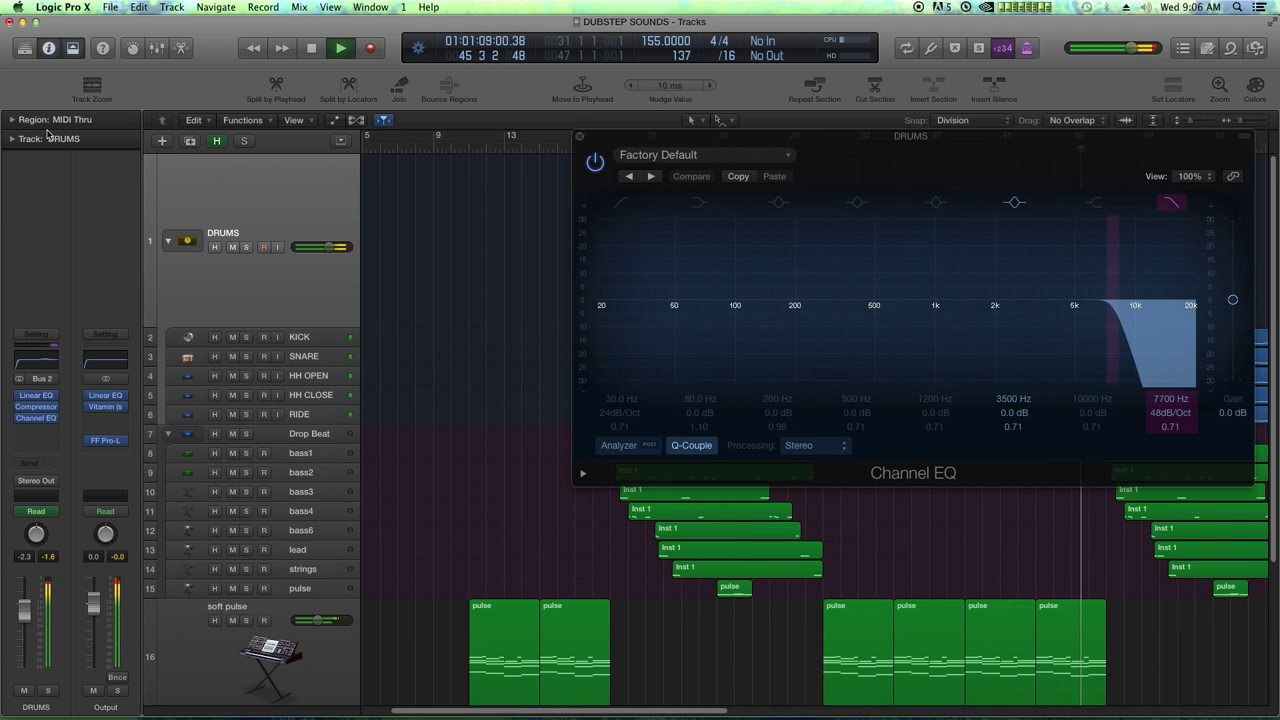
click(579, 137)
key(space)
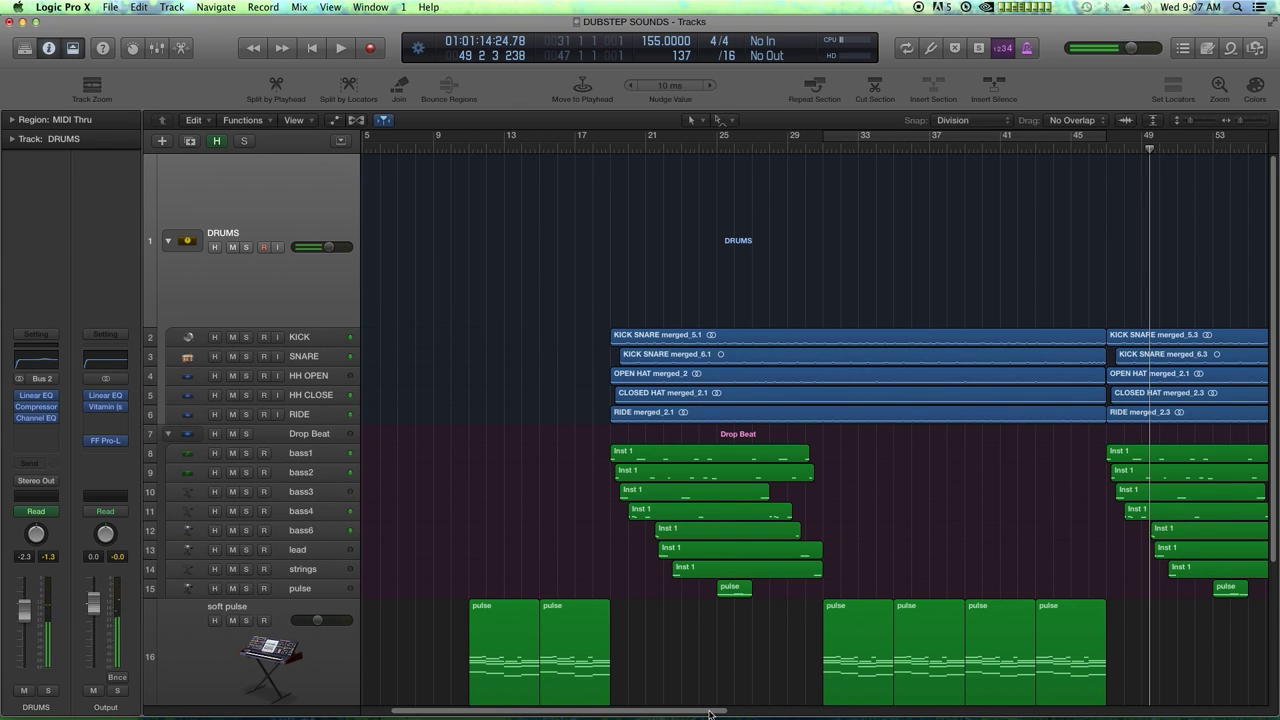
Look over the arrangement down to the crash track and across to bar 75, placing the playhead at bars 59 and 43.
scroll(794, 662, right, 5)
scroll(770, 640, down, 3)
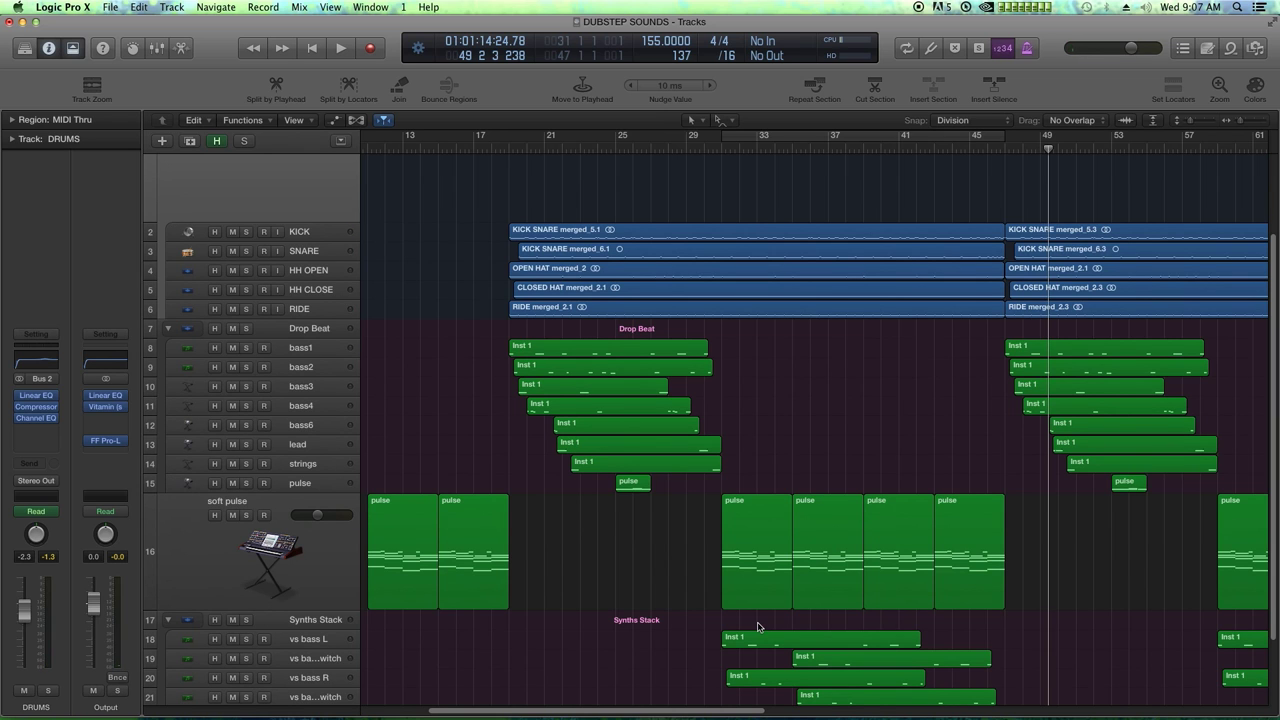
scroll(757, 627, down, 3)
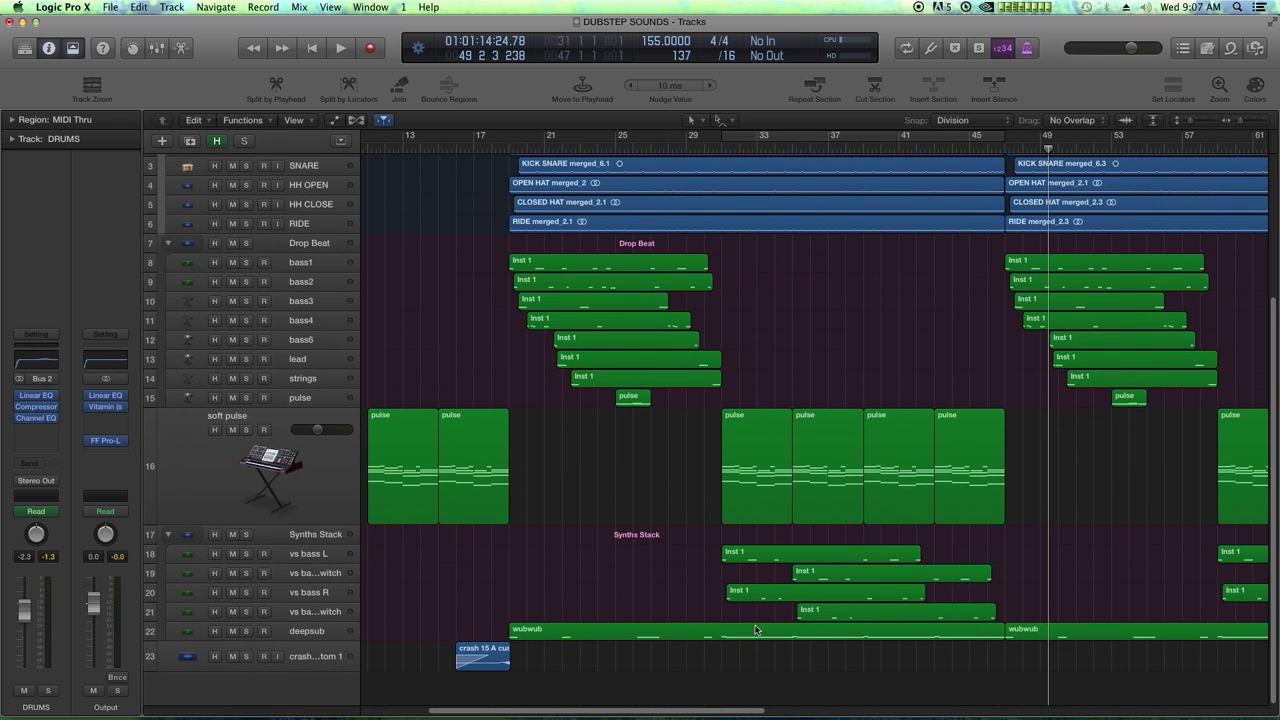
drag(739, 711, 937, 711)
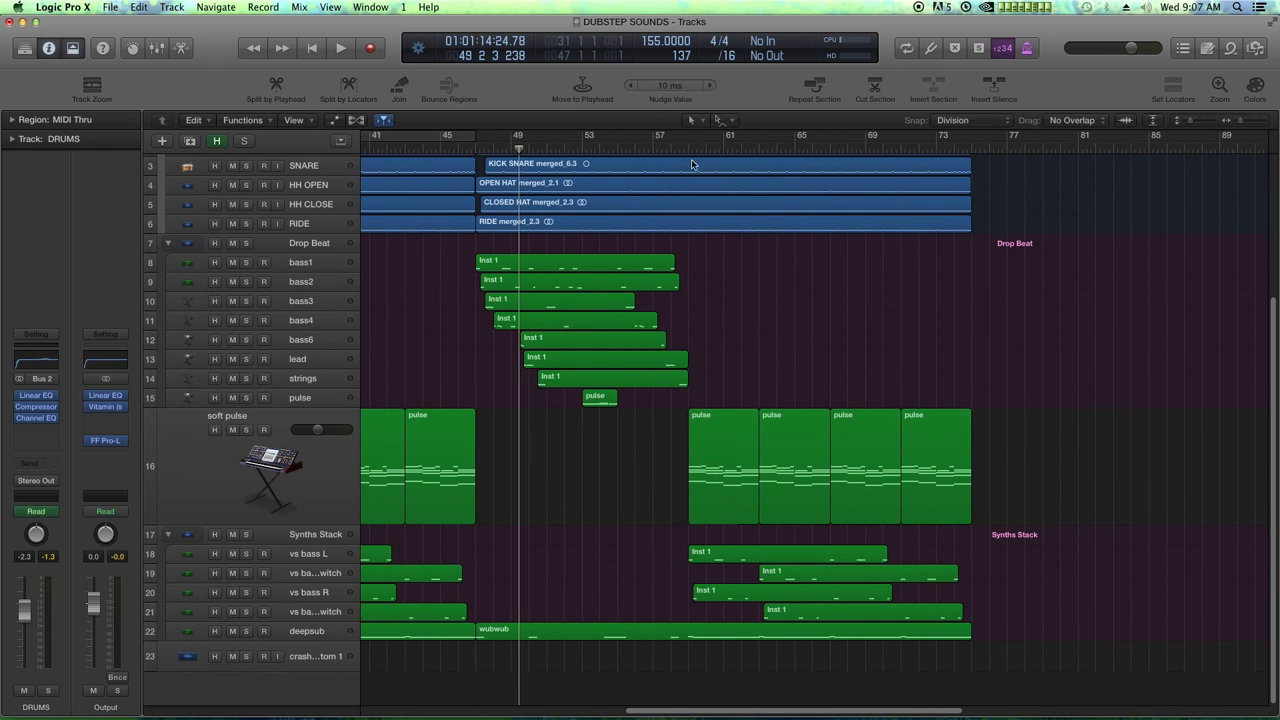
click(687, 150)
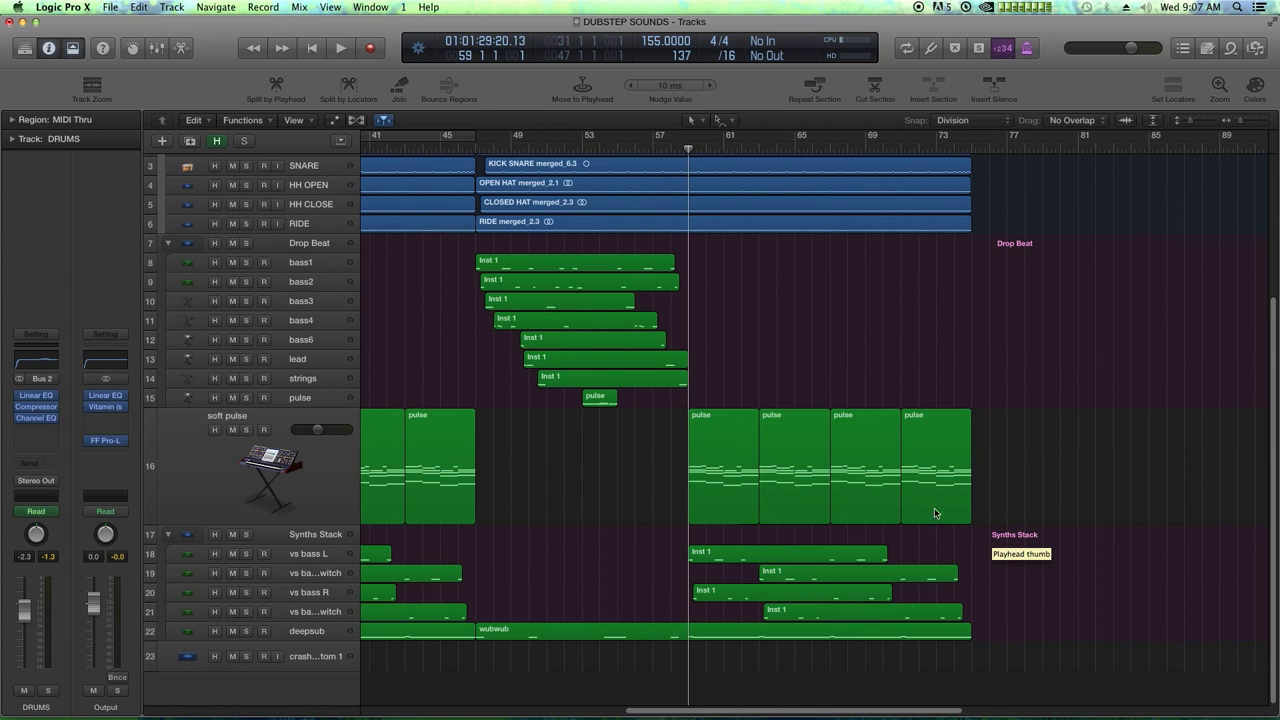
drag(823, 714, 721, 716)
click(678, 148)
Select the soft pulse track, place the playhead at bar 40 and enable the low cut band in its last Channel EQ.
click(266, 490)
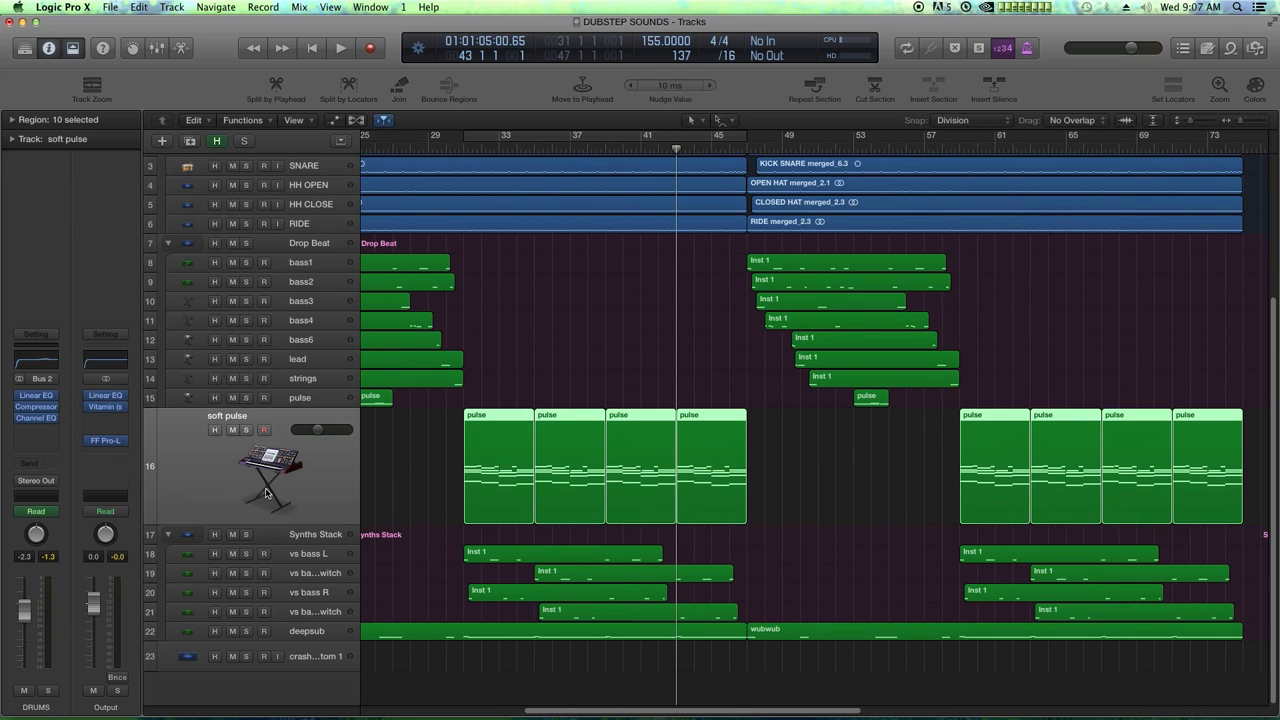
click(624, 148)
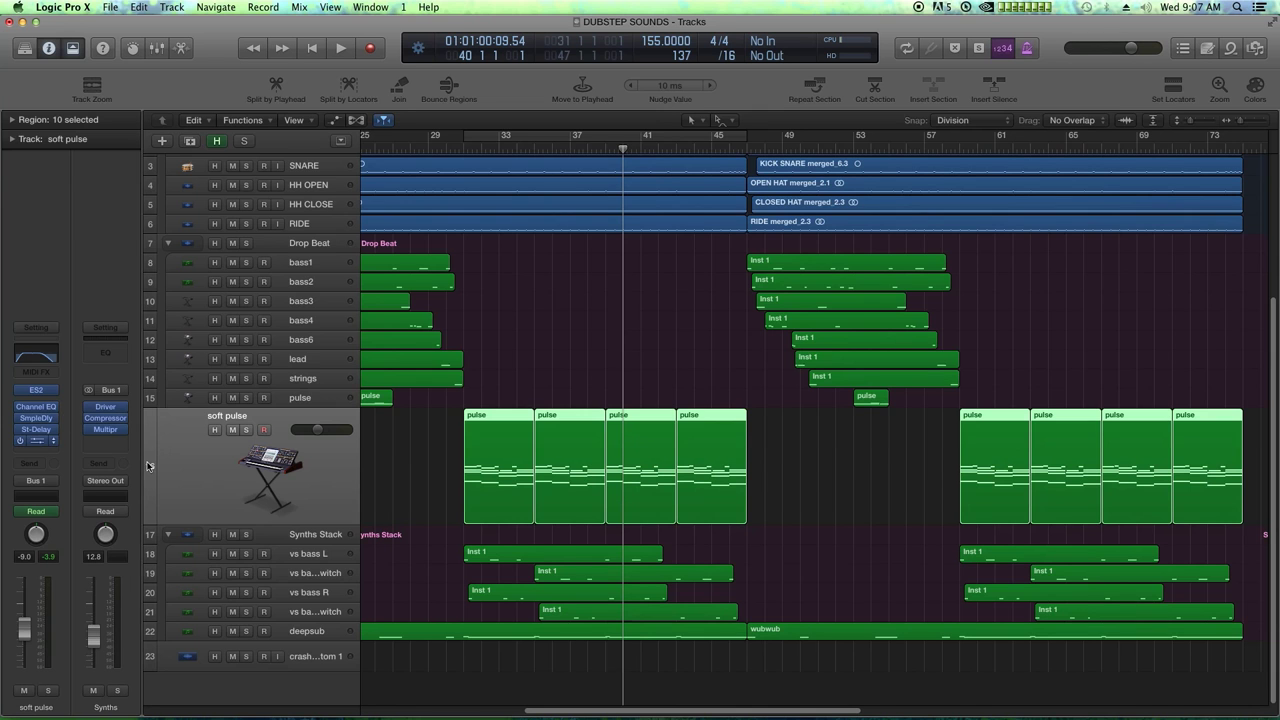
click(36, 440)
drag(290, 105, 818, 78)
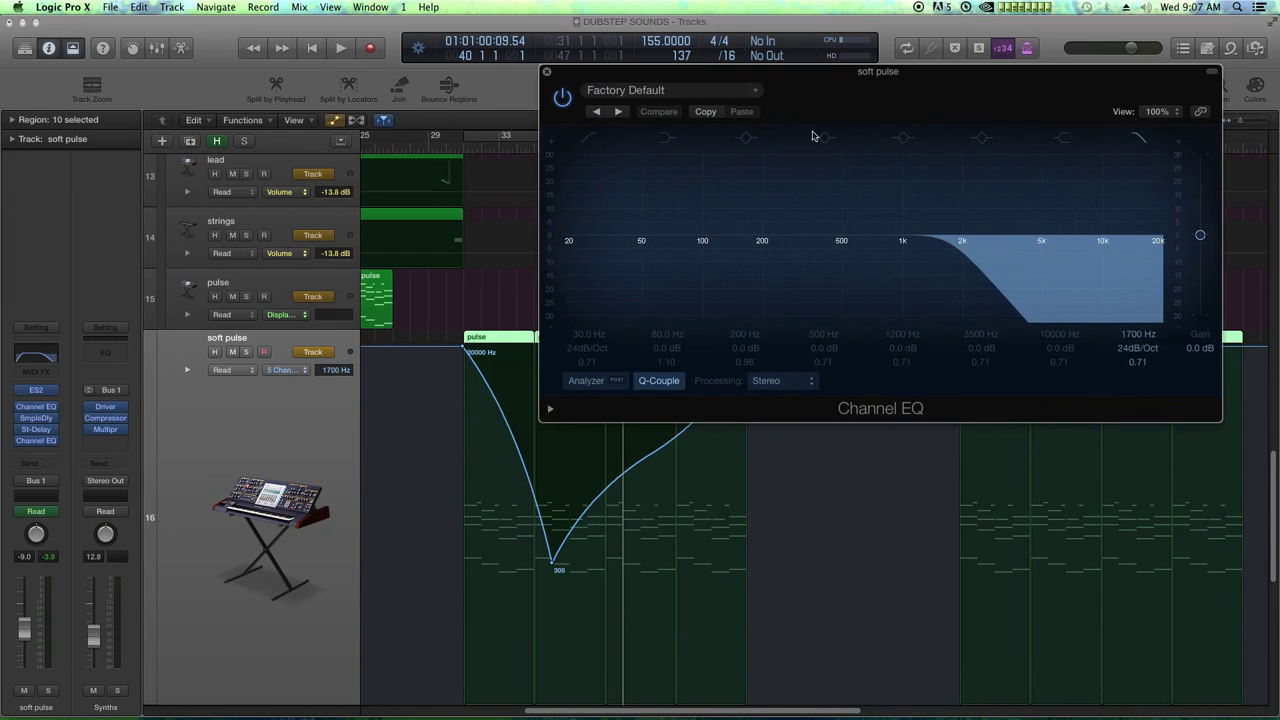
click(587, 142)
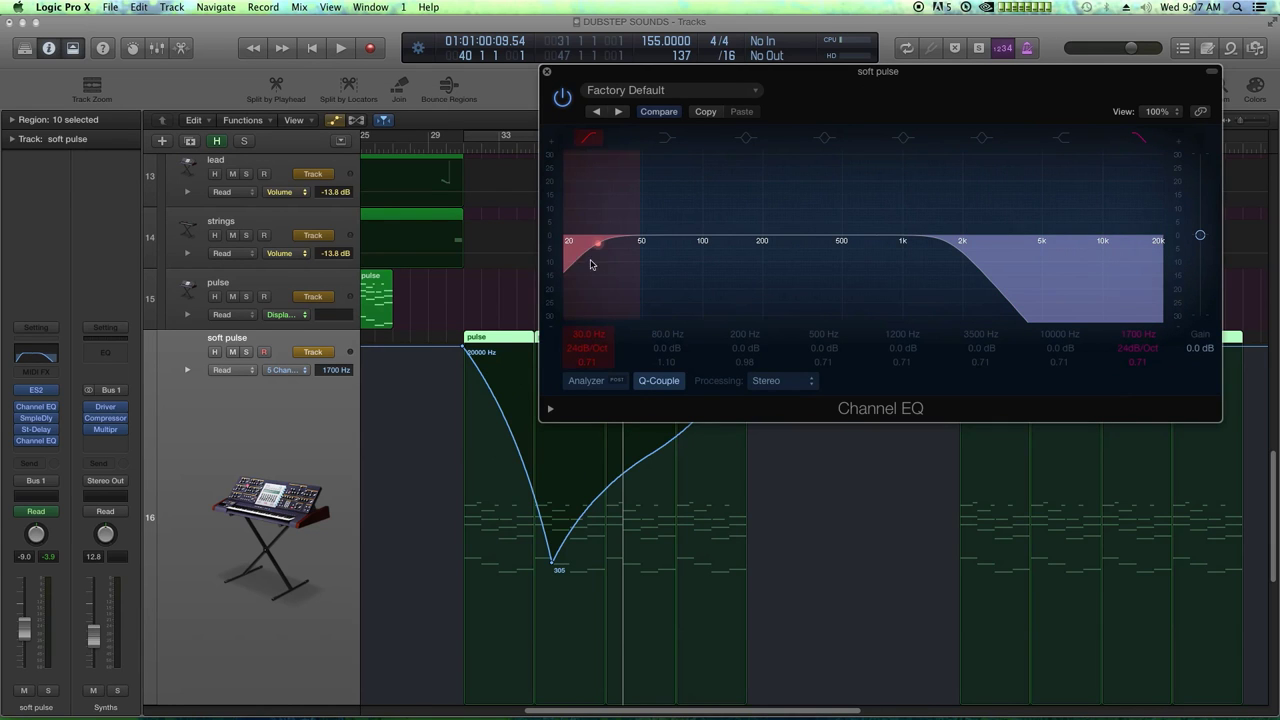
click(547, 73)
Automate the last Channel EQ's Low Cut Frequency on soft pulse, ramping from 30 Hz at bar 31 to 2000 Hz at bar 47.
click(284, 370)
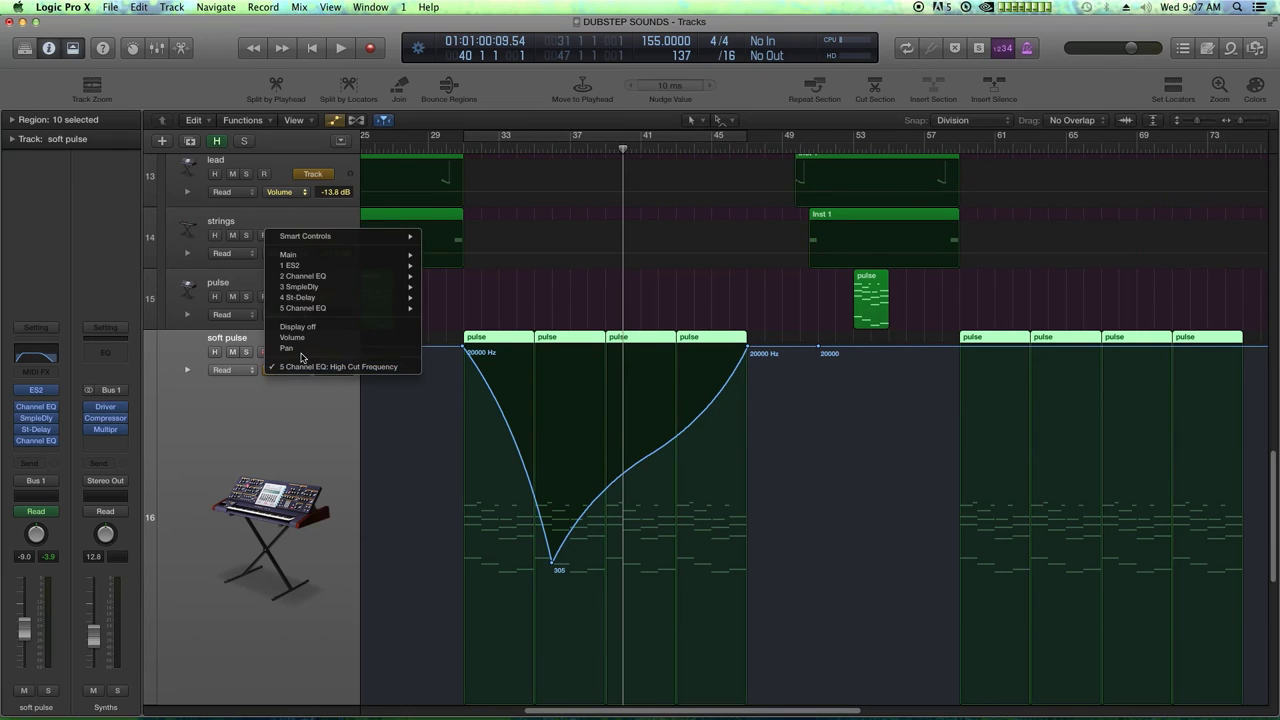
mouse_move(380, 309)
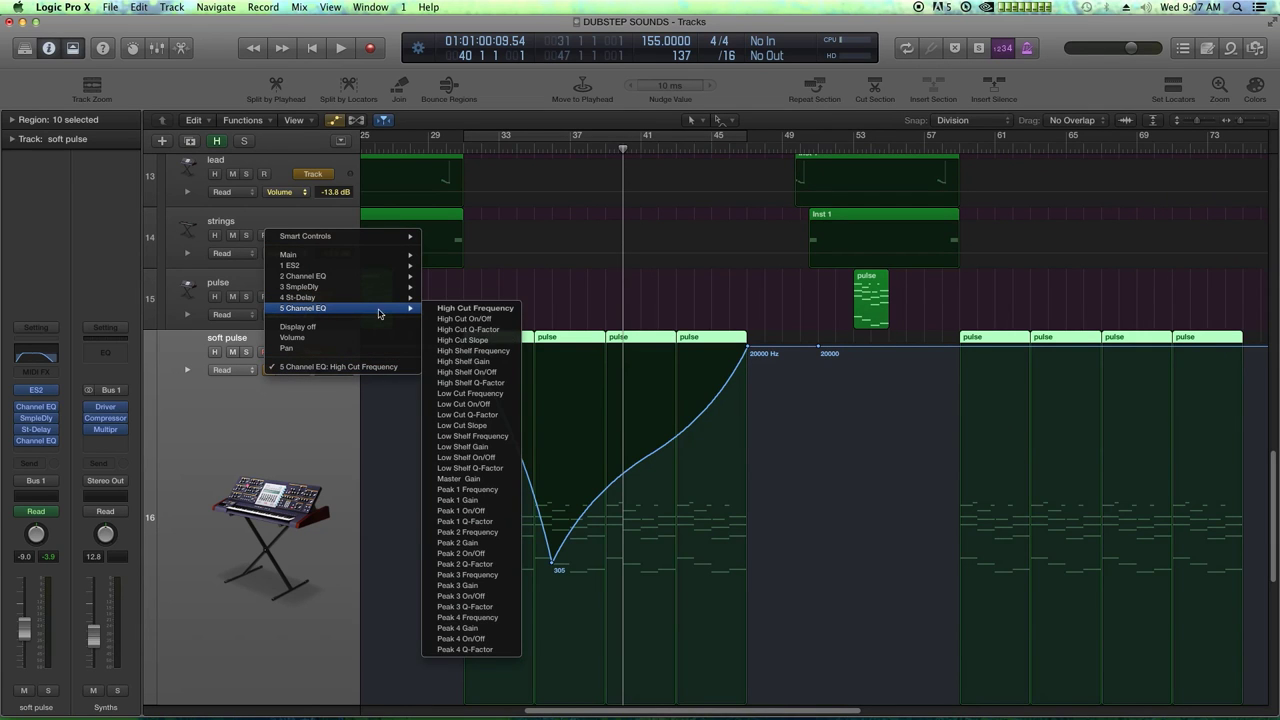
click(476, 397)
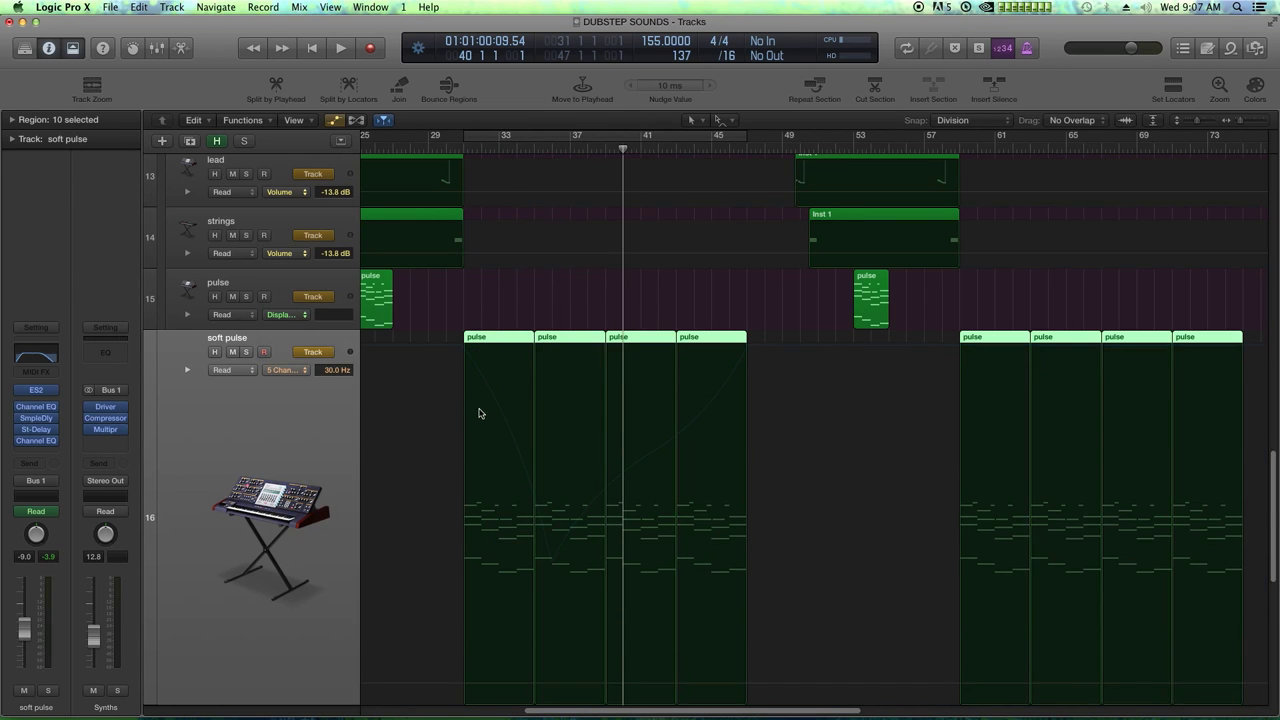
scroll(479, 413, down, 3)
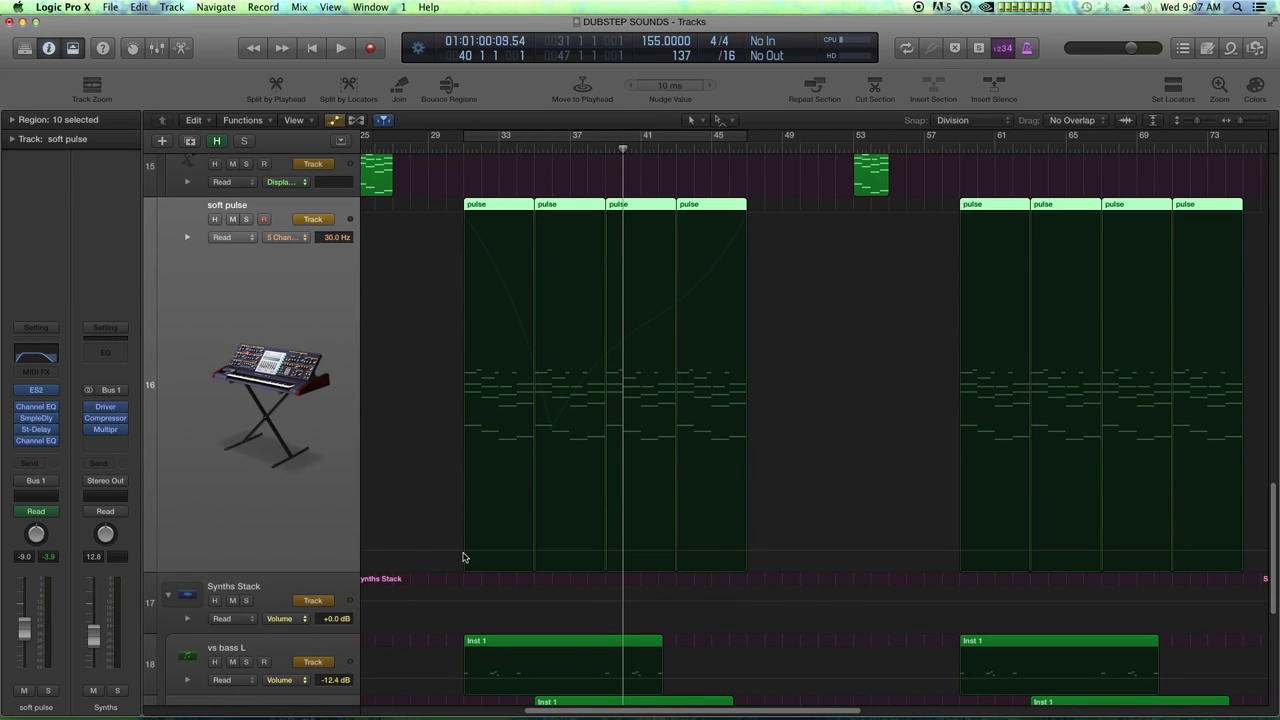
click(464, 551)
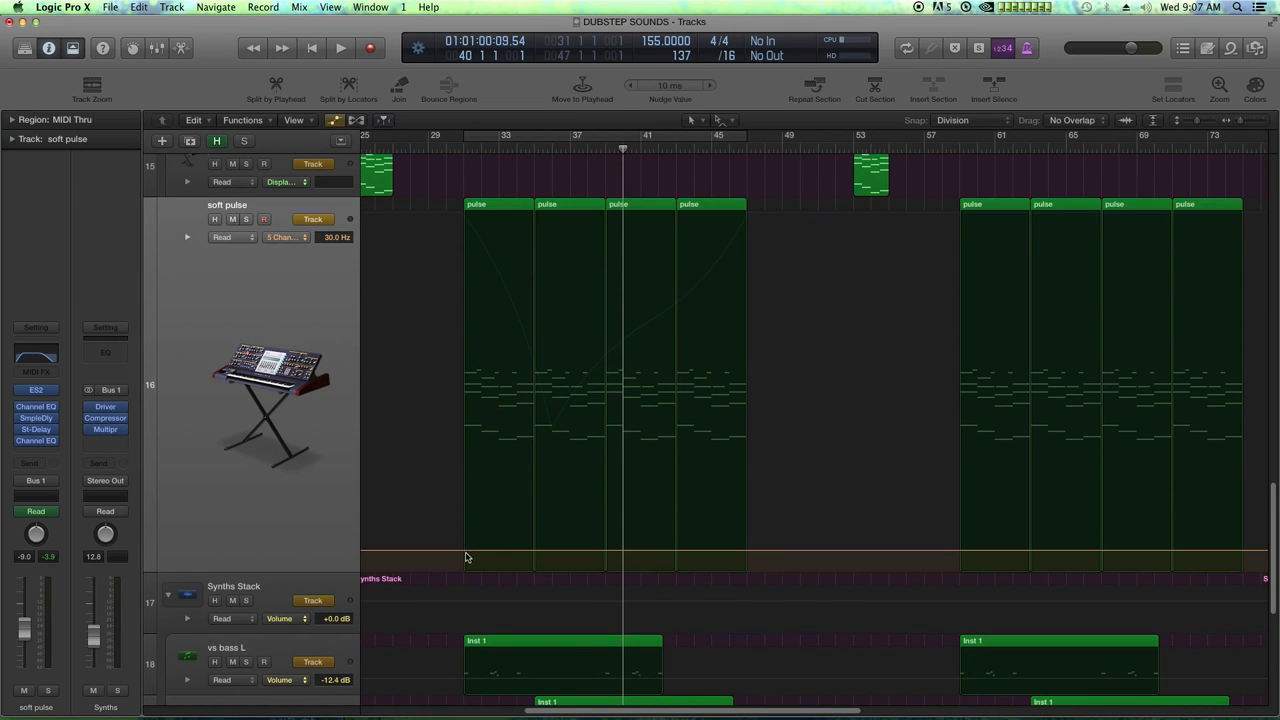
click(747, 550)
drag(746, 550, 747, 332)
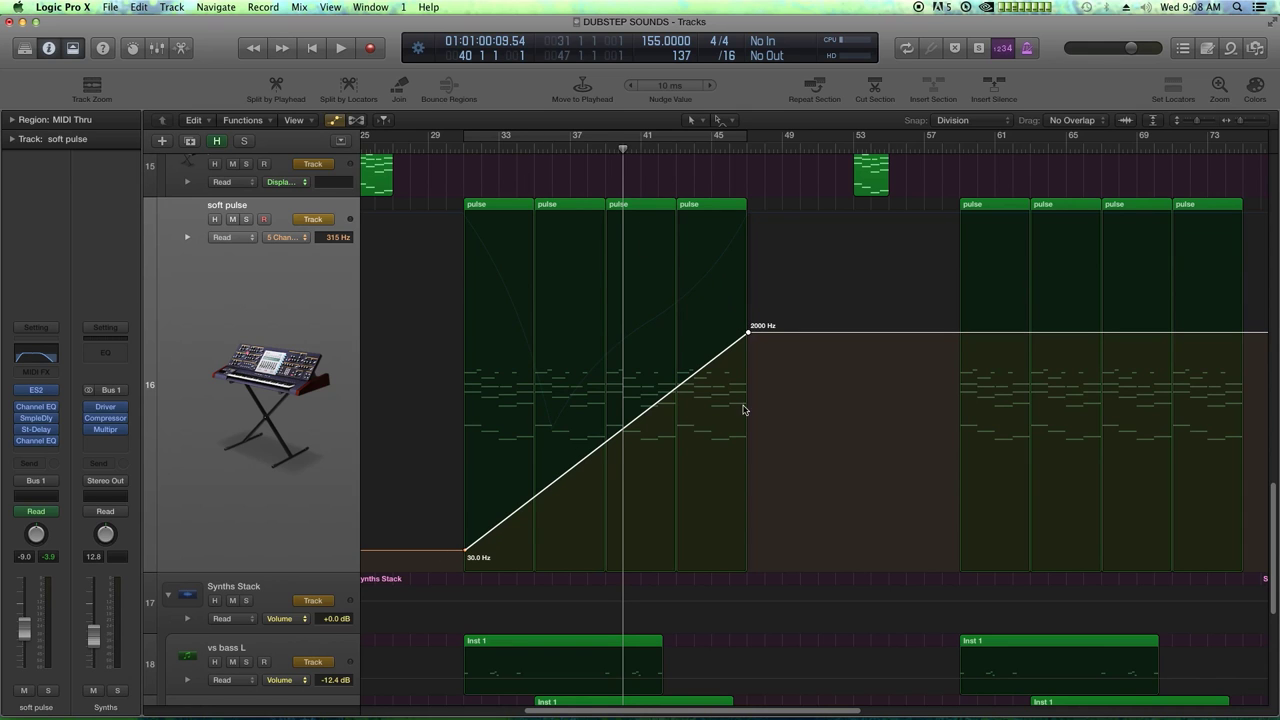
Play soft pulse from bar 31 with its last Channel EQ open to check the low cut sweep, closing the EQ and stopping past bar 50.
click(463, 149)
drag(52, 408, 44, 447)
click(37, 442)
key(space)
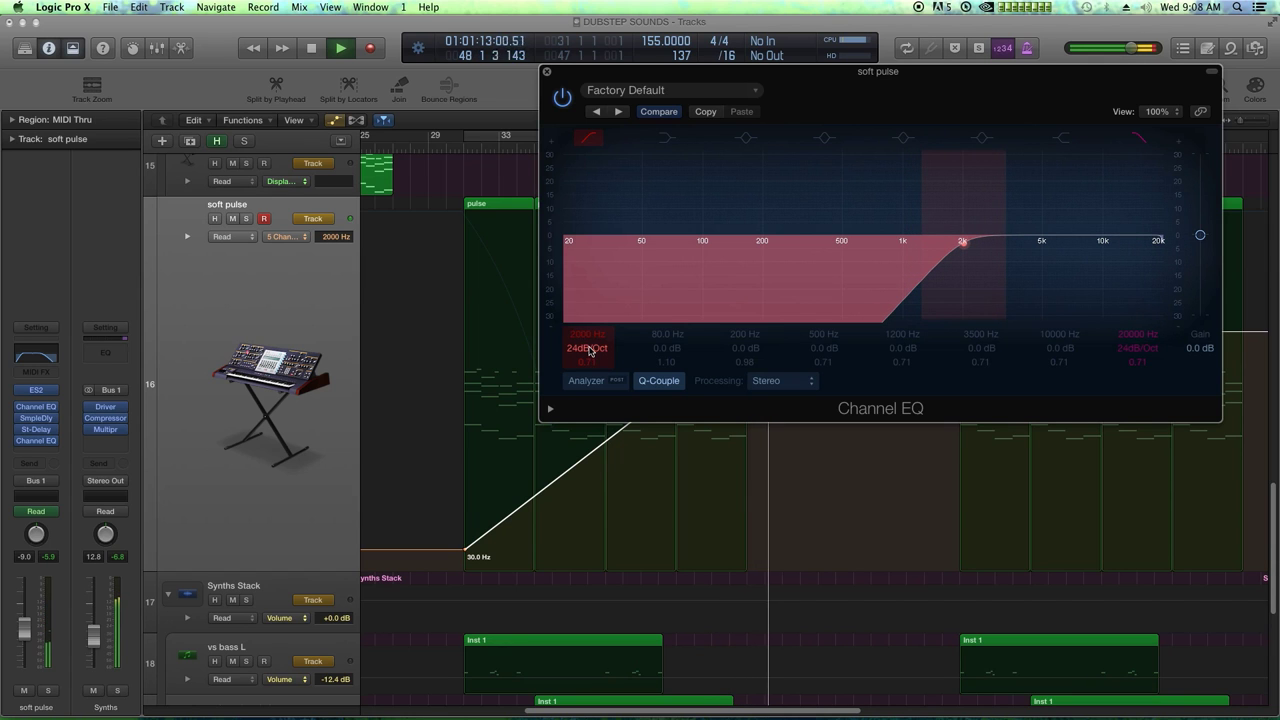
click(547, 72)
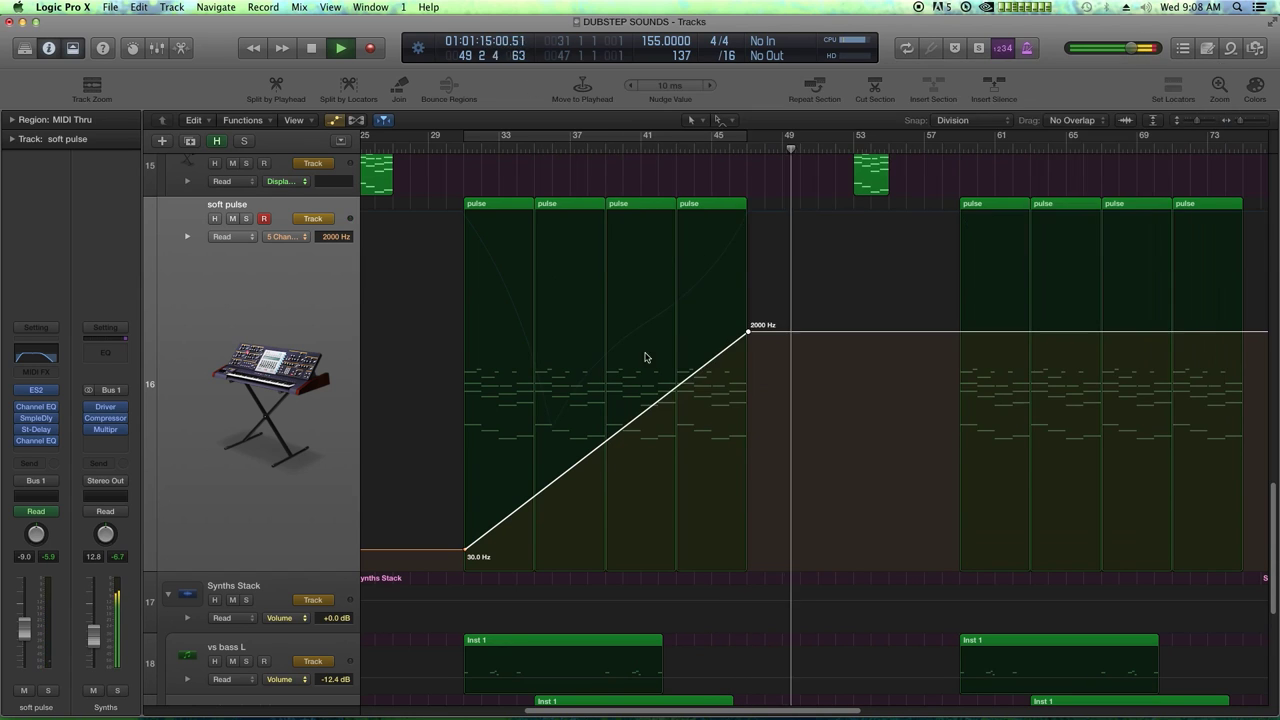
key(space)
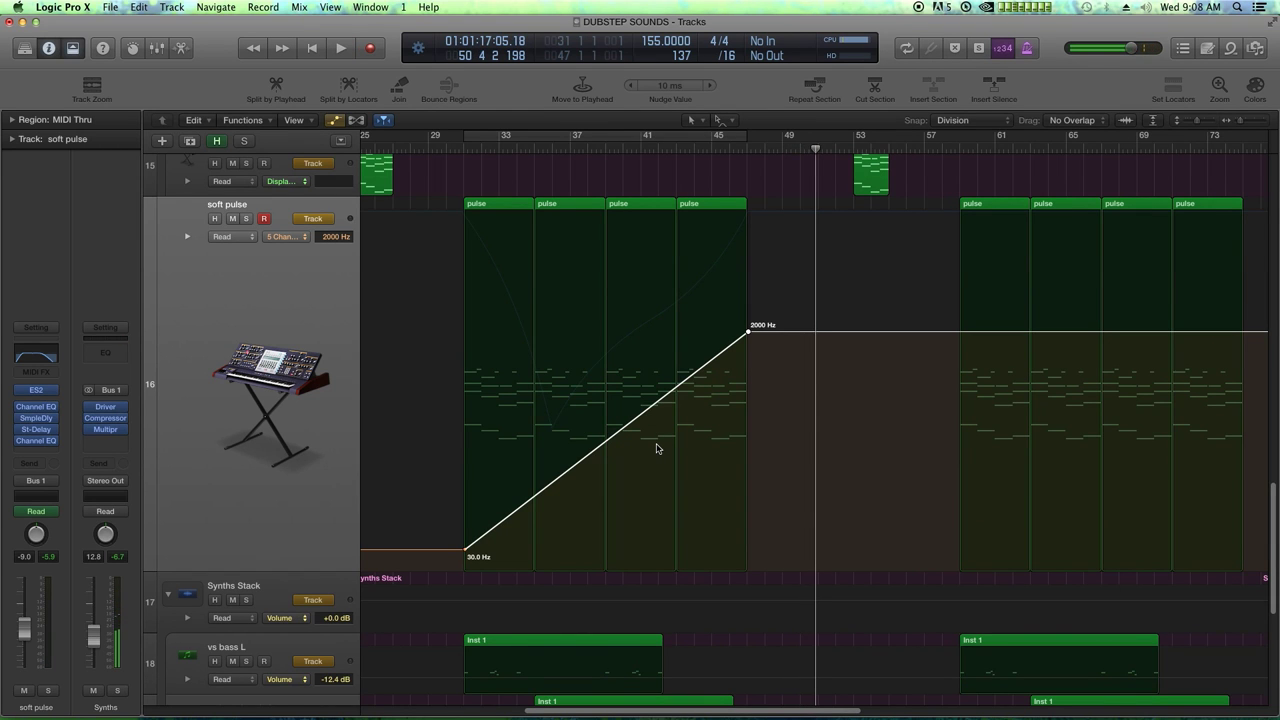